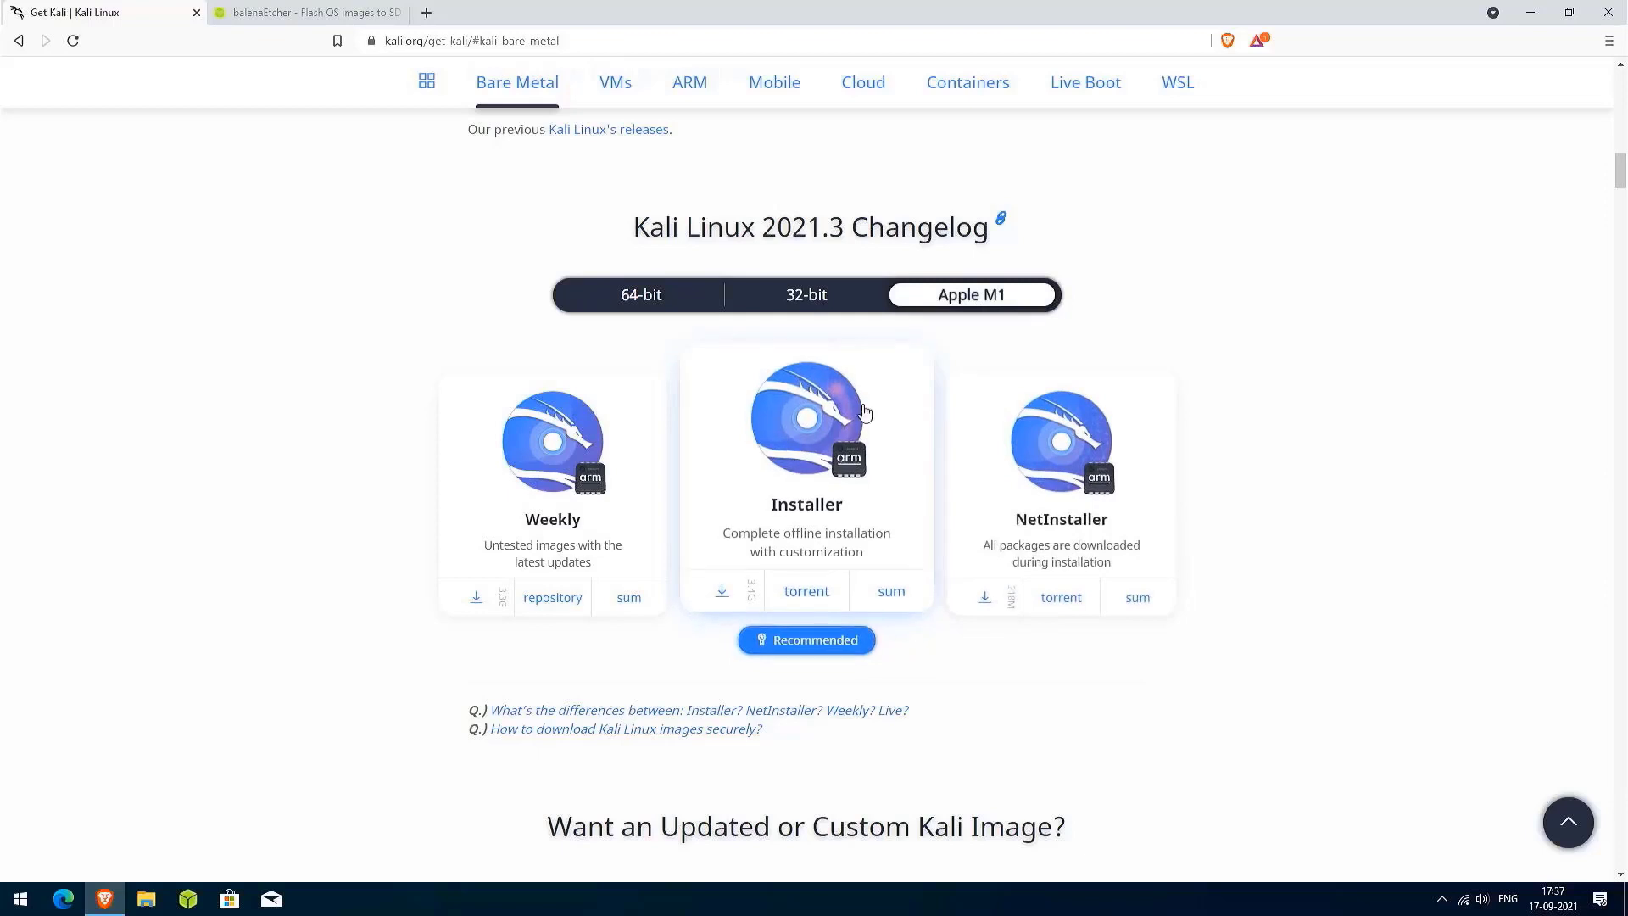
Show the 64-bit Kali Linux images, and look through the balenaEtcher download options for each platform before closing the browser.
left_click(632, 303)
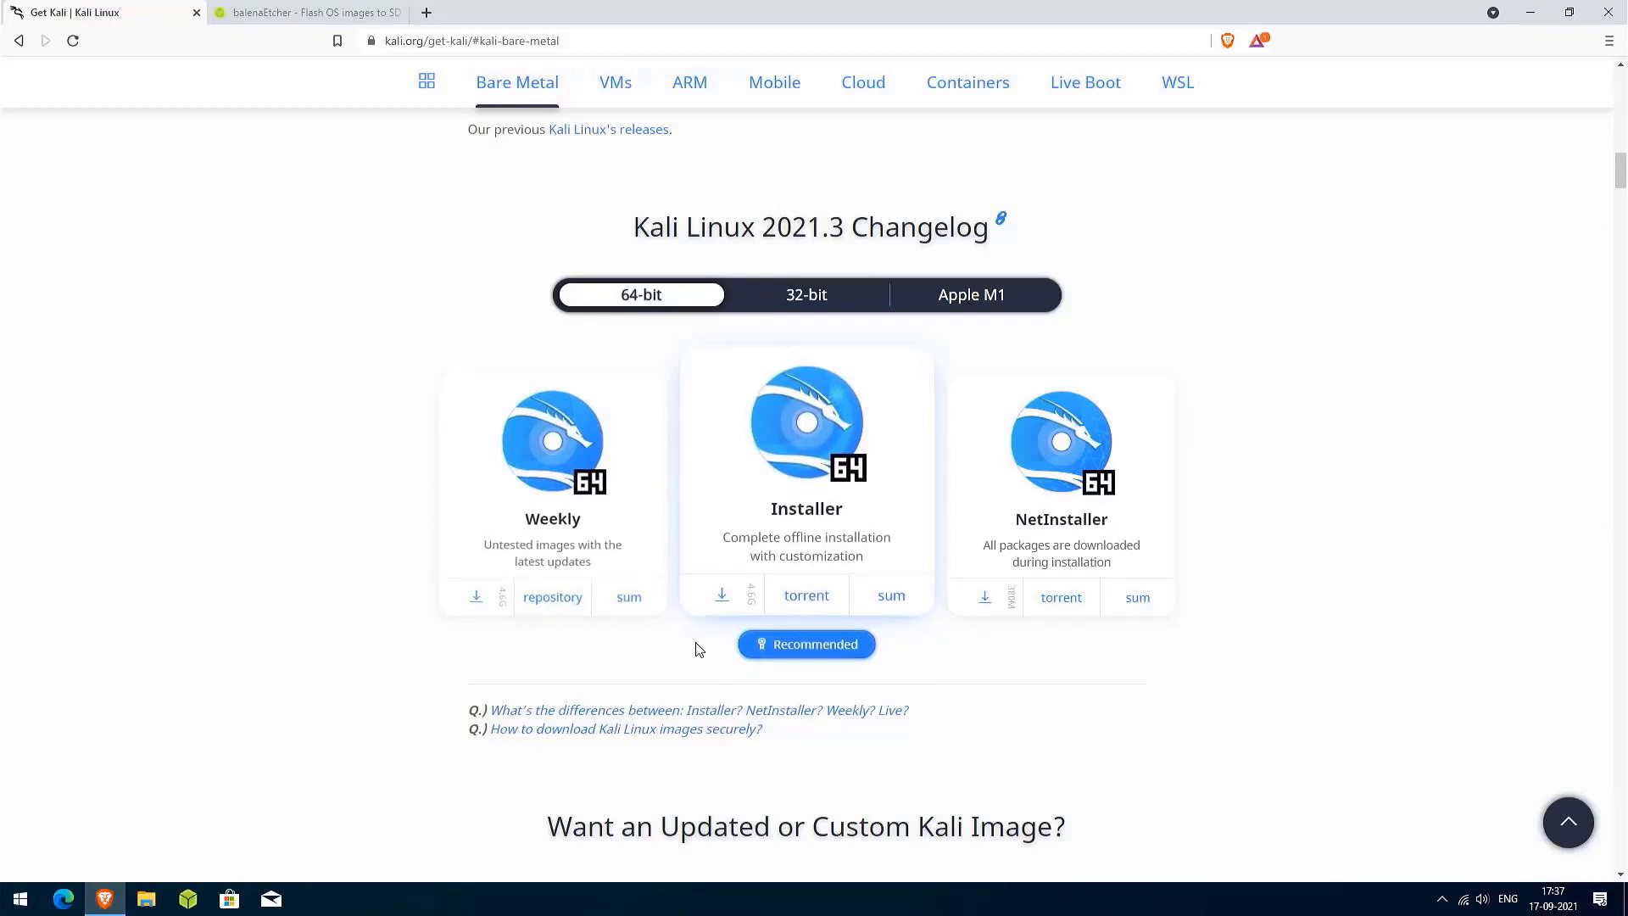
left_click(288, 13)
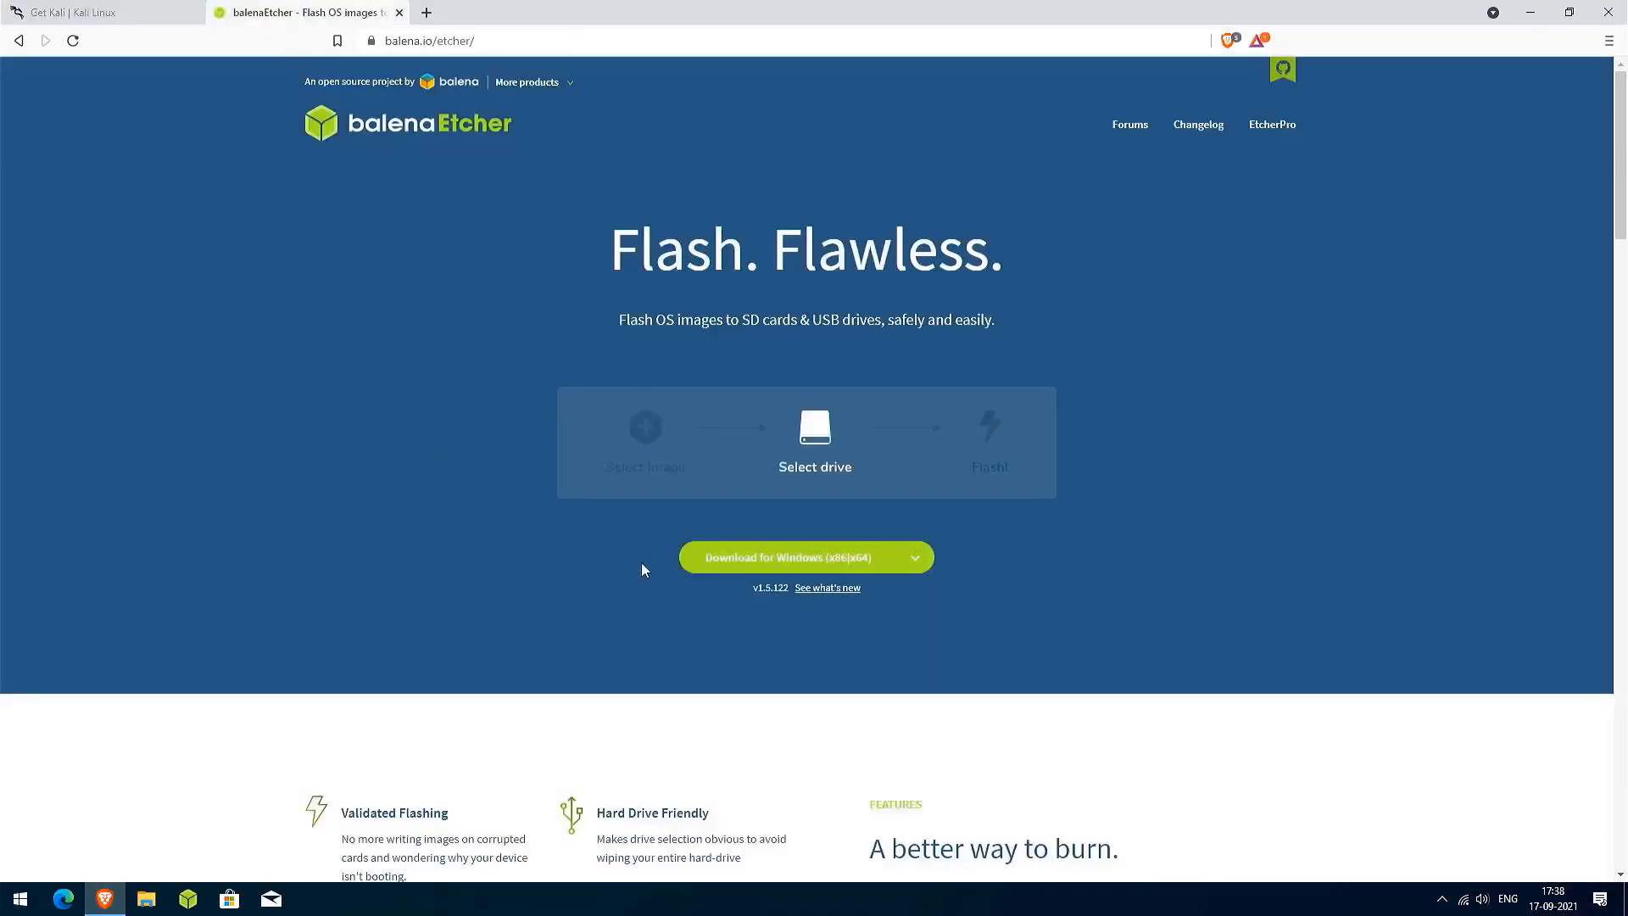
left_click(916, 560)
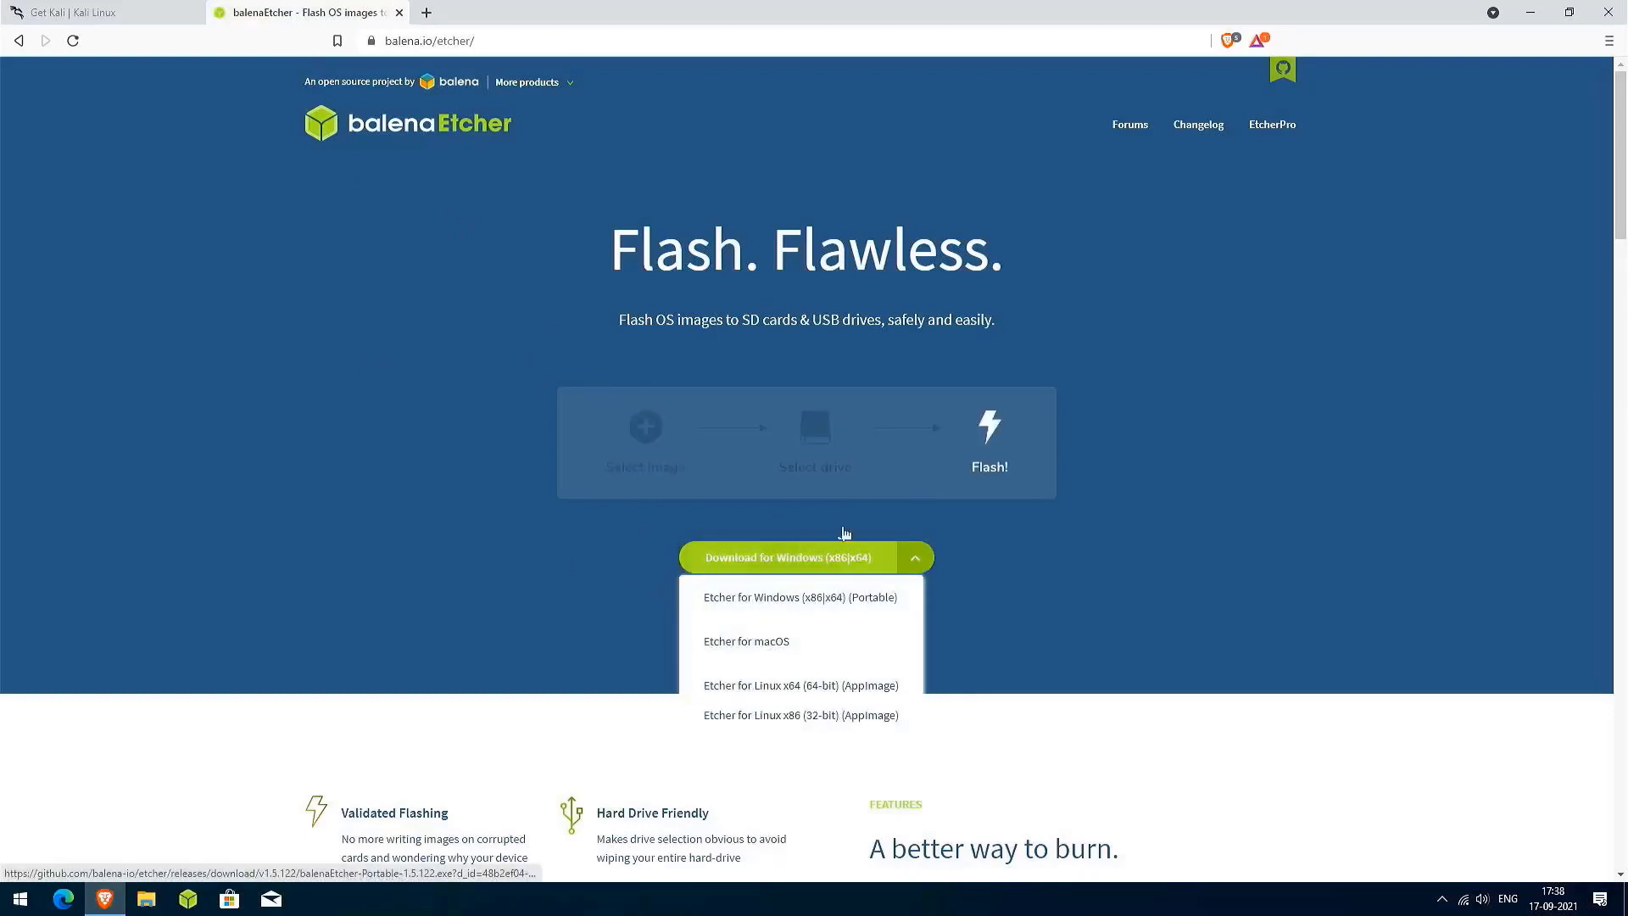
scroll(782, 632, "down", 1)
left_click(997, 514)
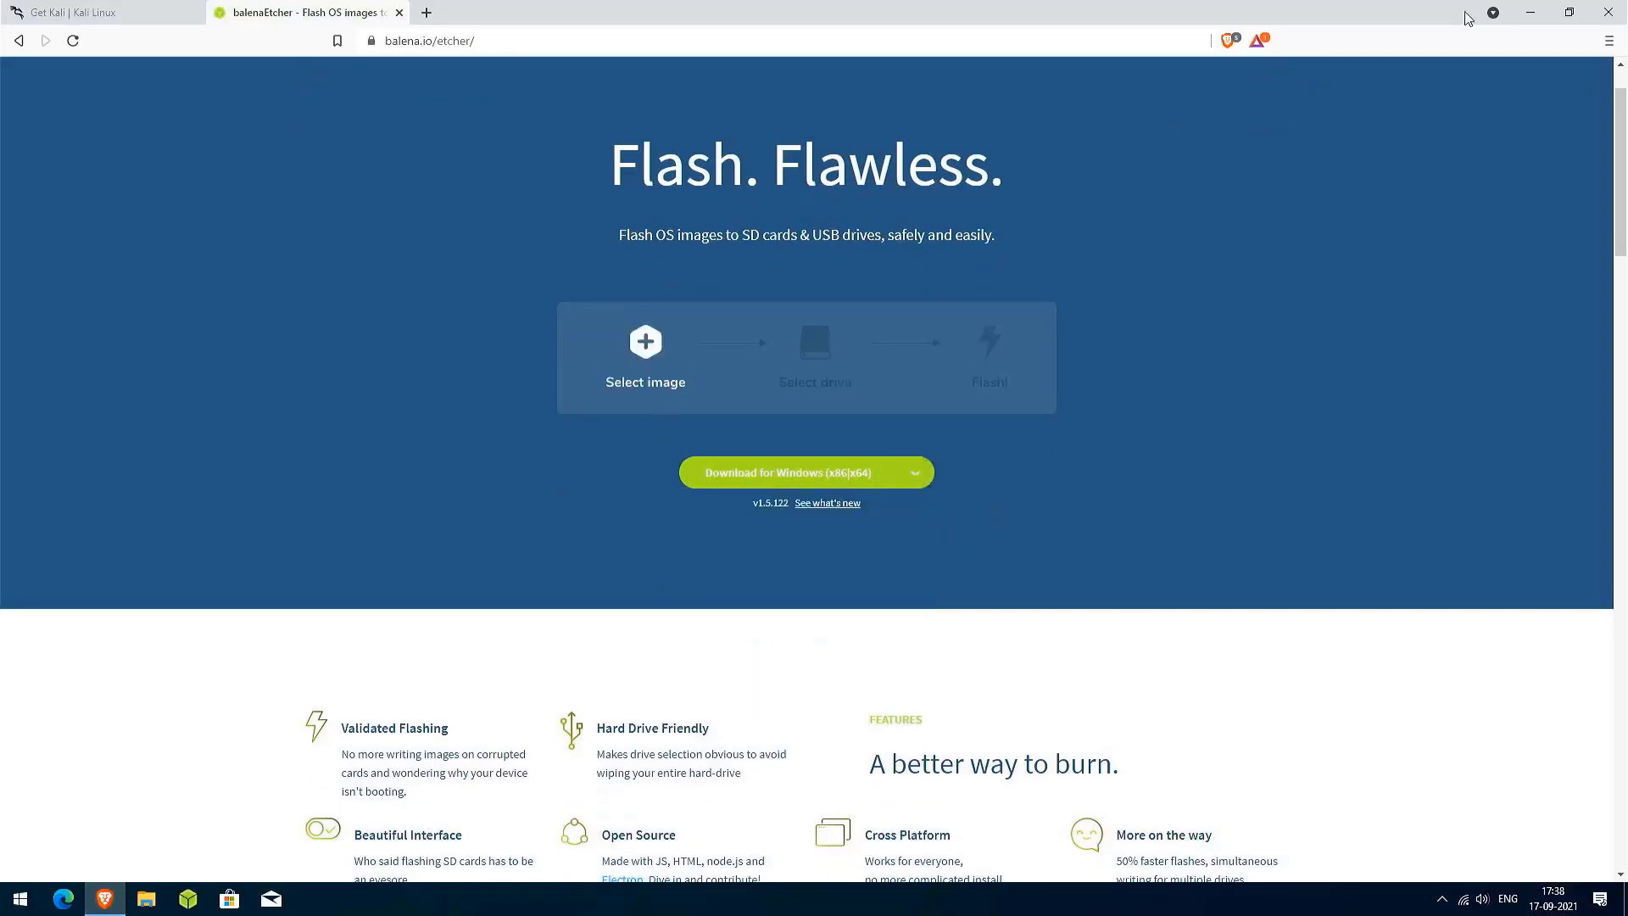
left_click(1606, 12)
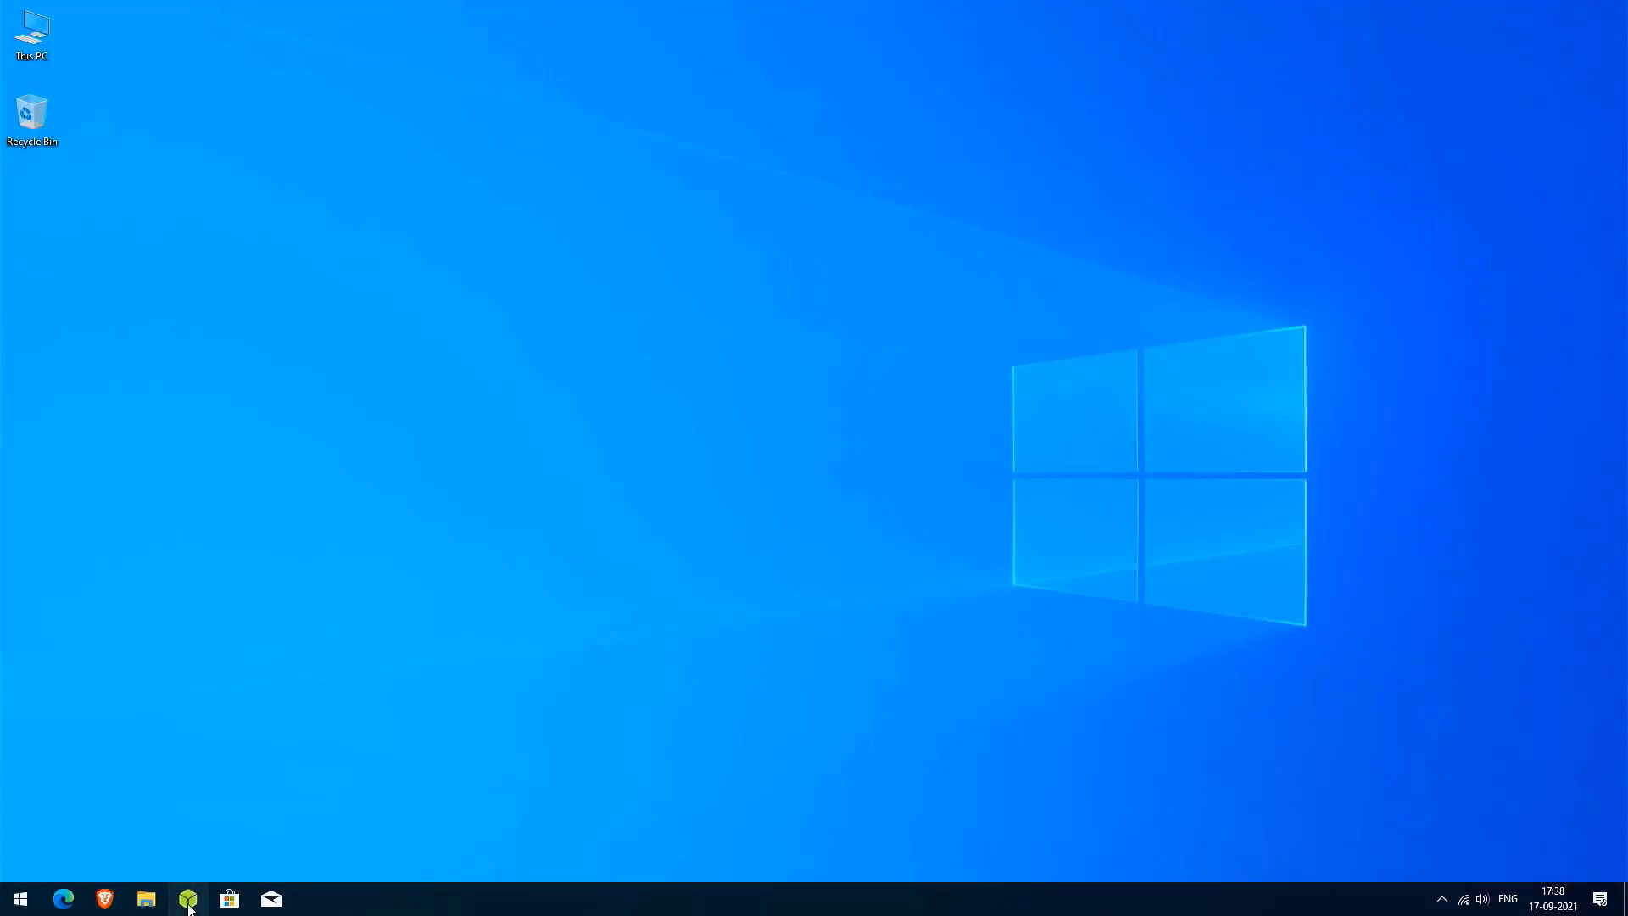
Switch to balenaEtcher and load the image file kali-linux-2021.3-installer-amd64 from Local Disk (D:).
left_click(189, 900)
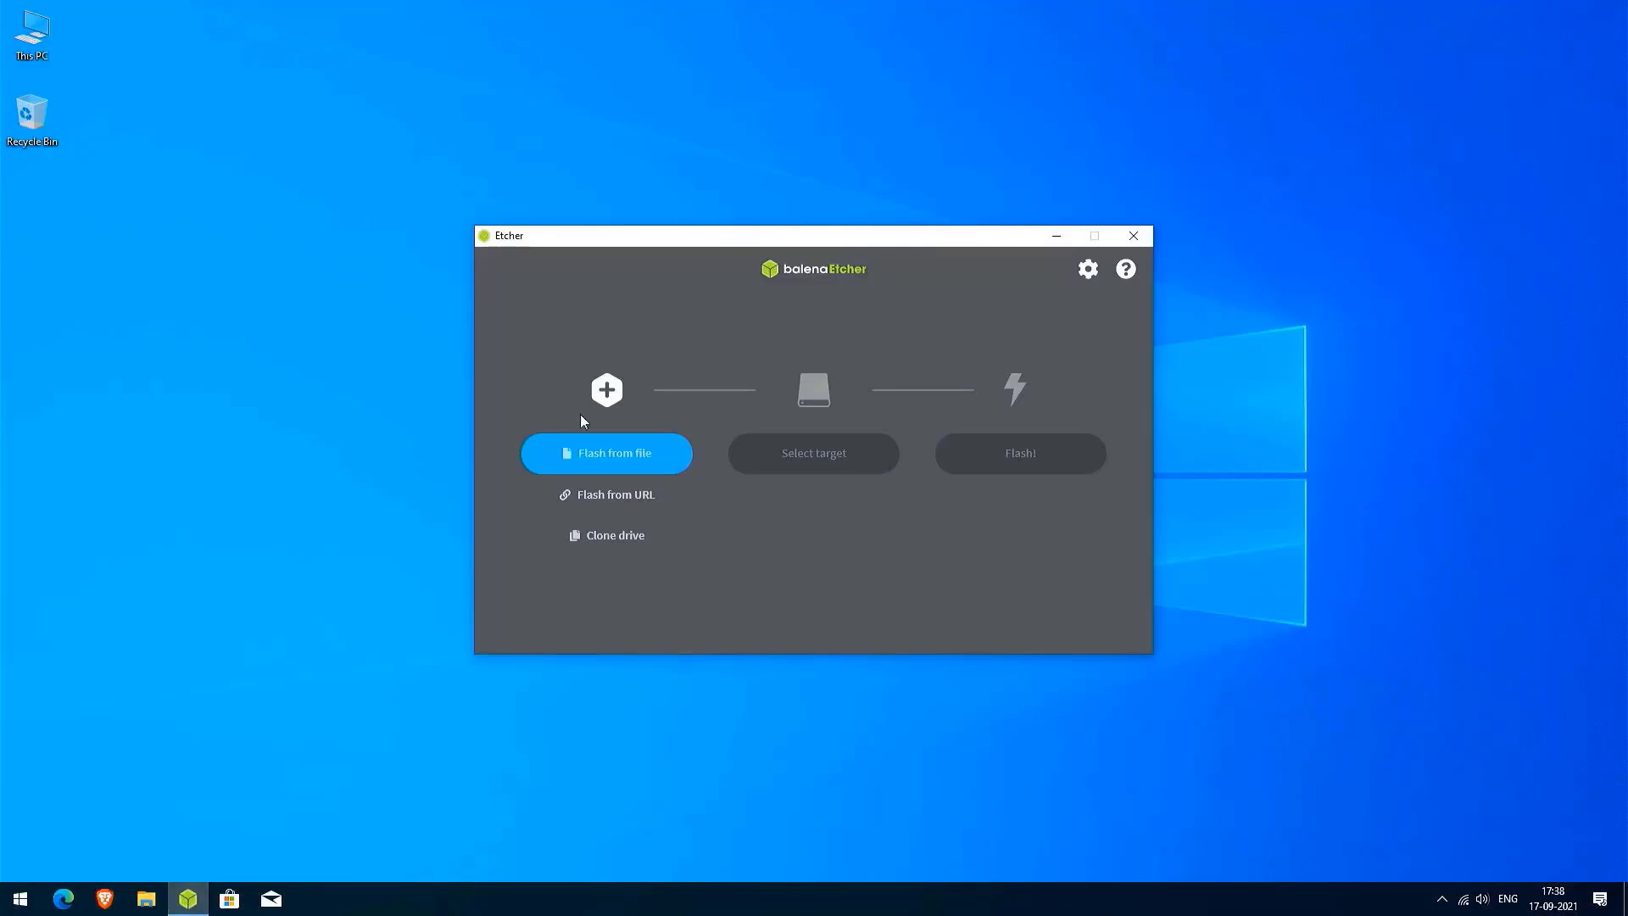
left_click(625, 456)
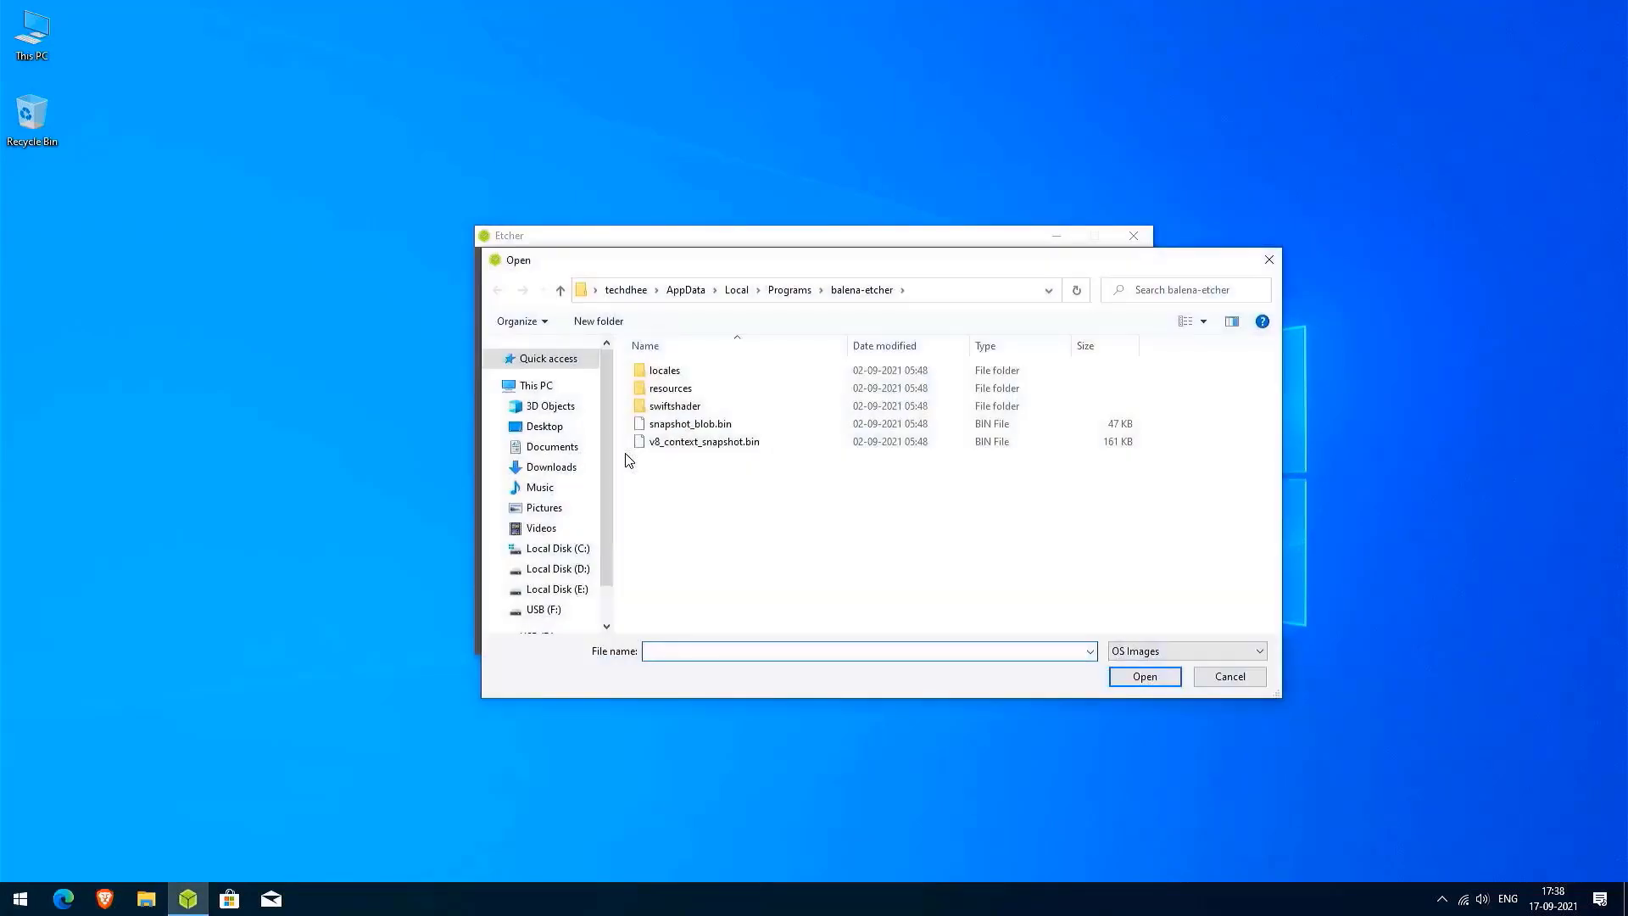
left_click(551, 569)
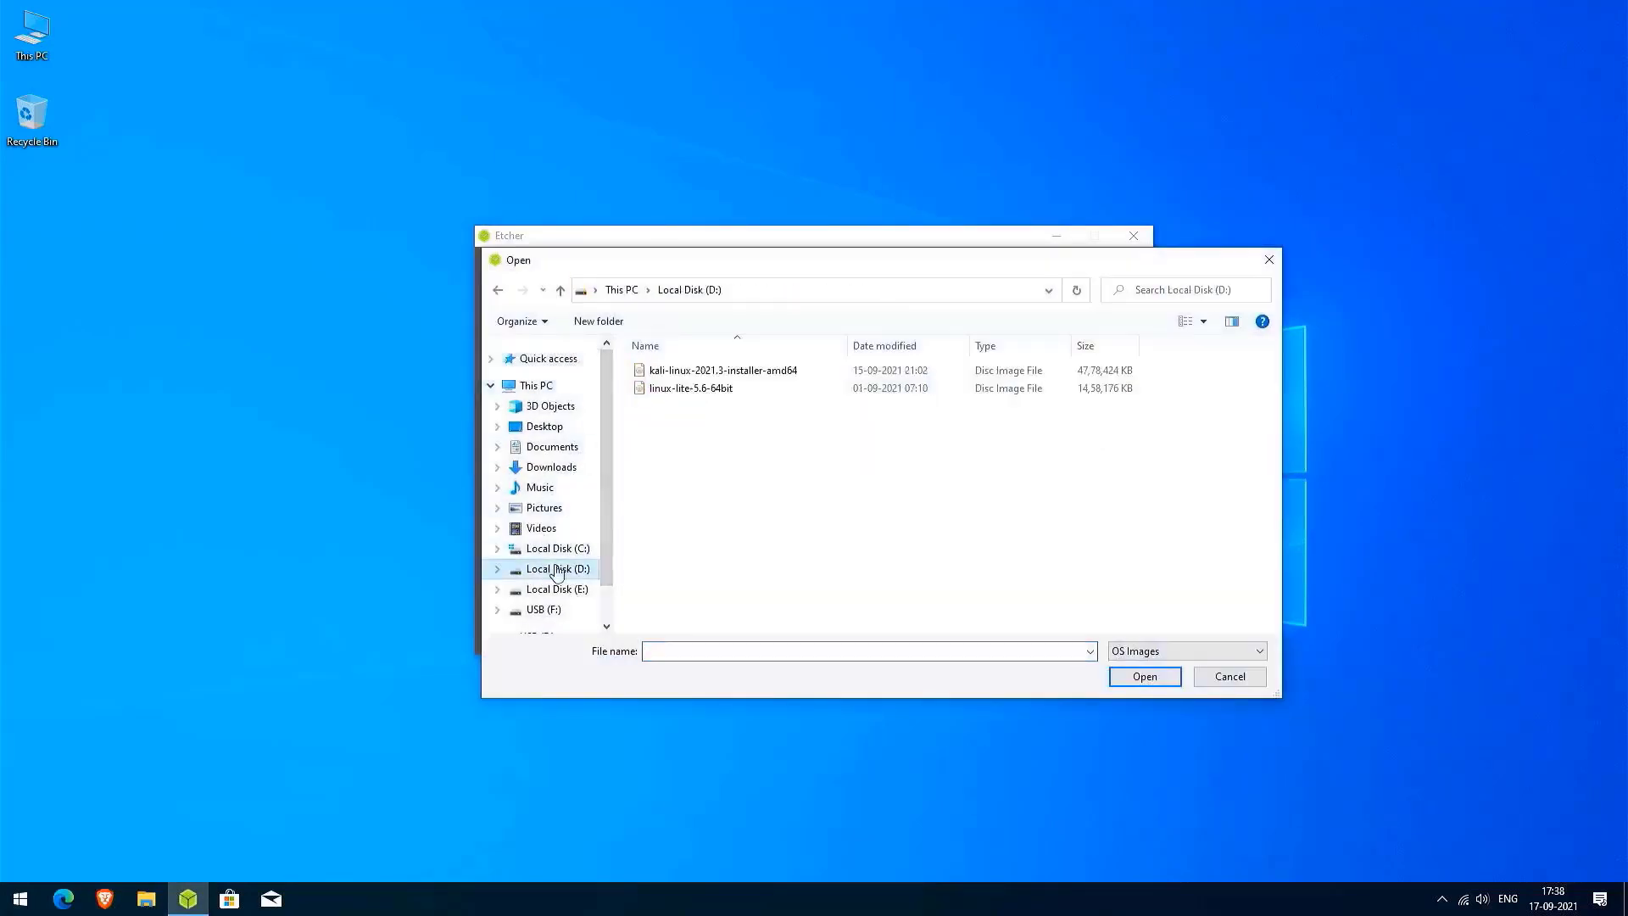
left_click(691, 378)
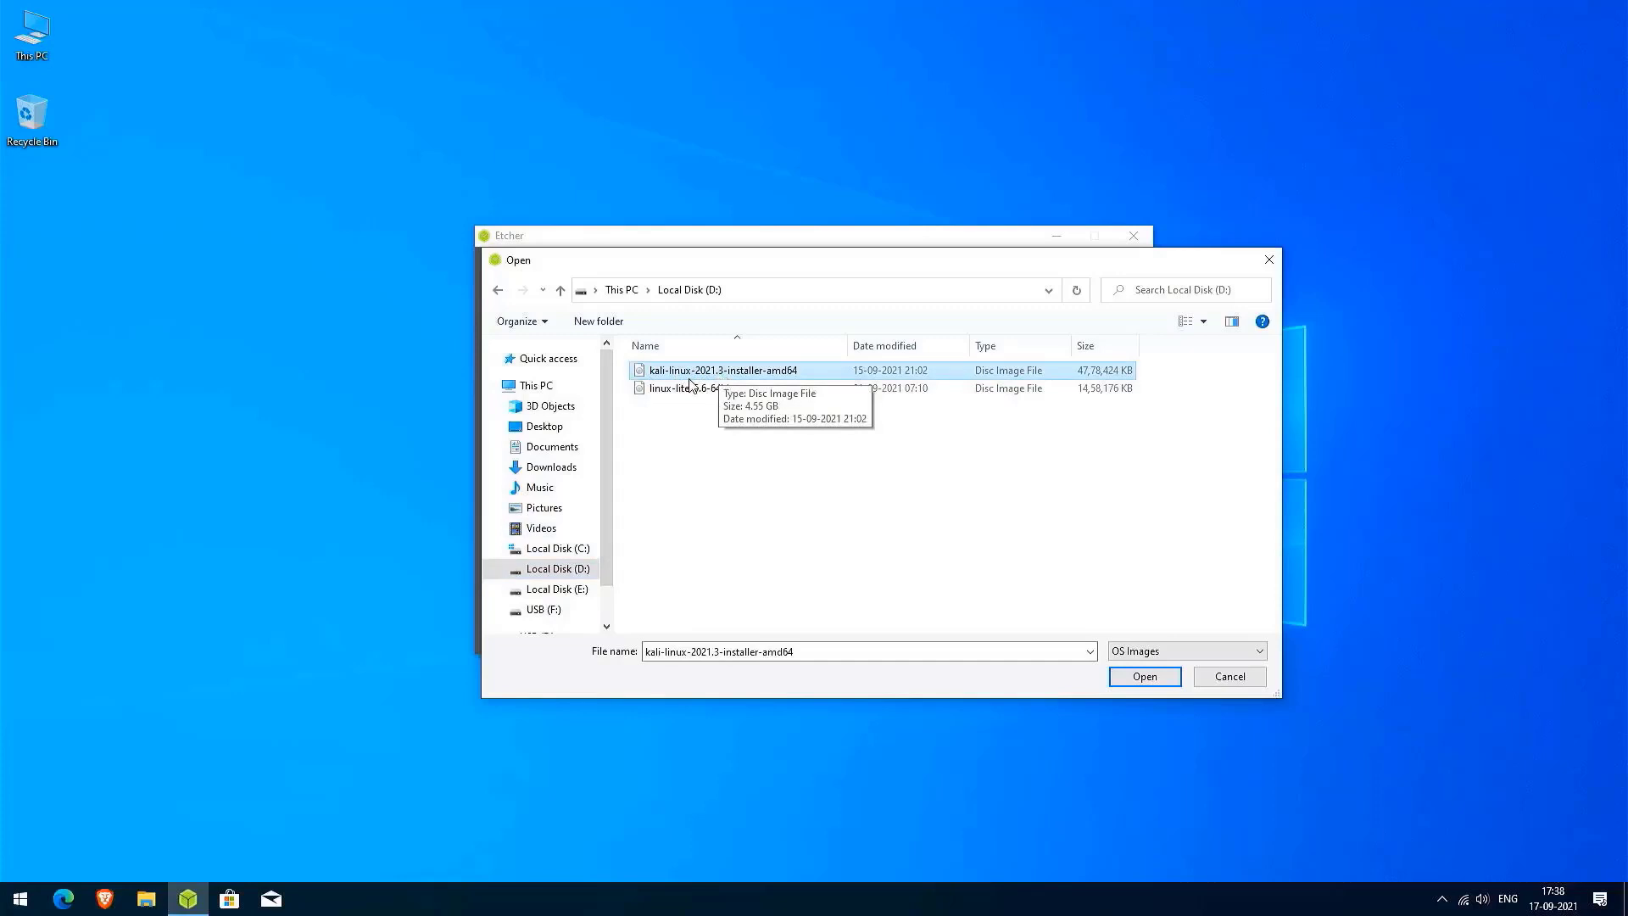
left_click(1143, 678)
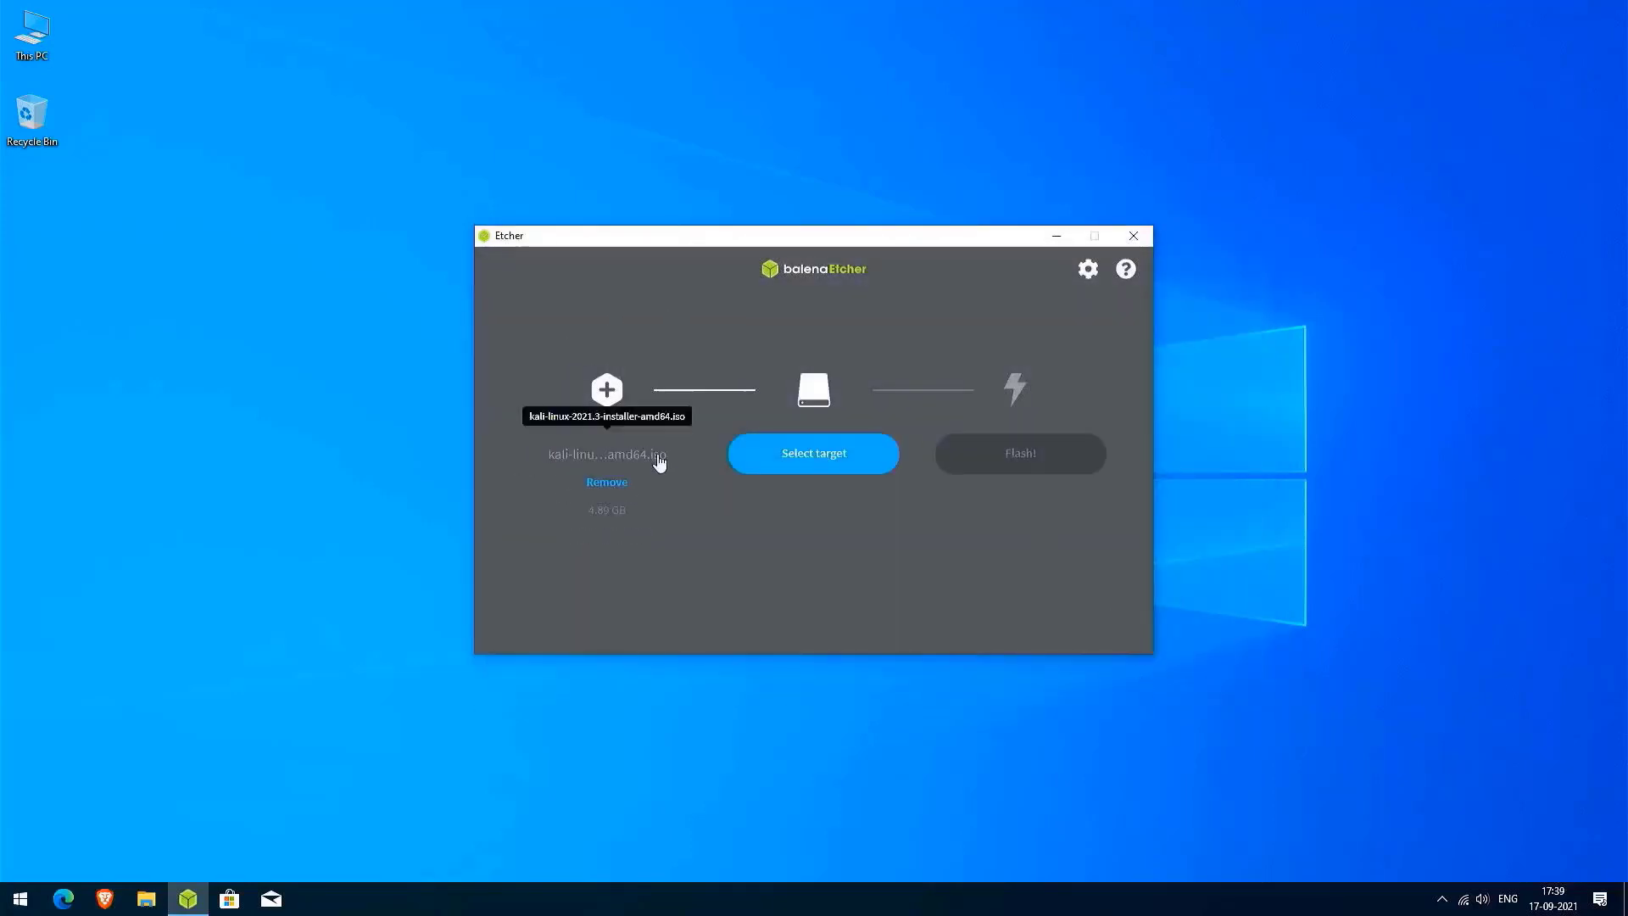
Choose the SanDisk Cruzer Blade USB Device (F:\) as the flash target.
left_click(845, 436)
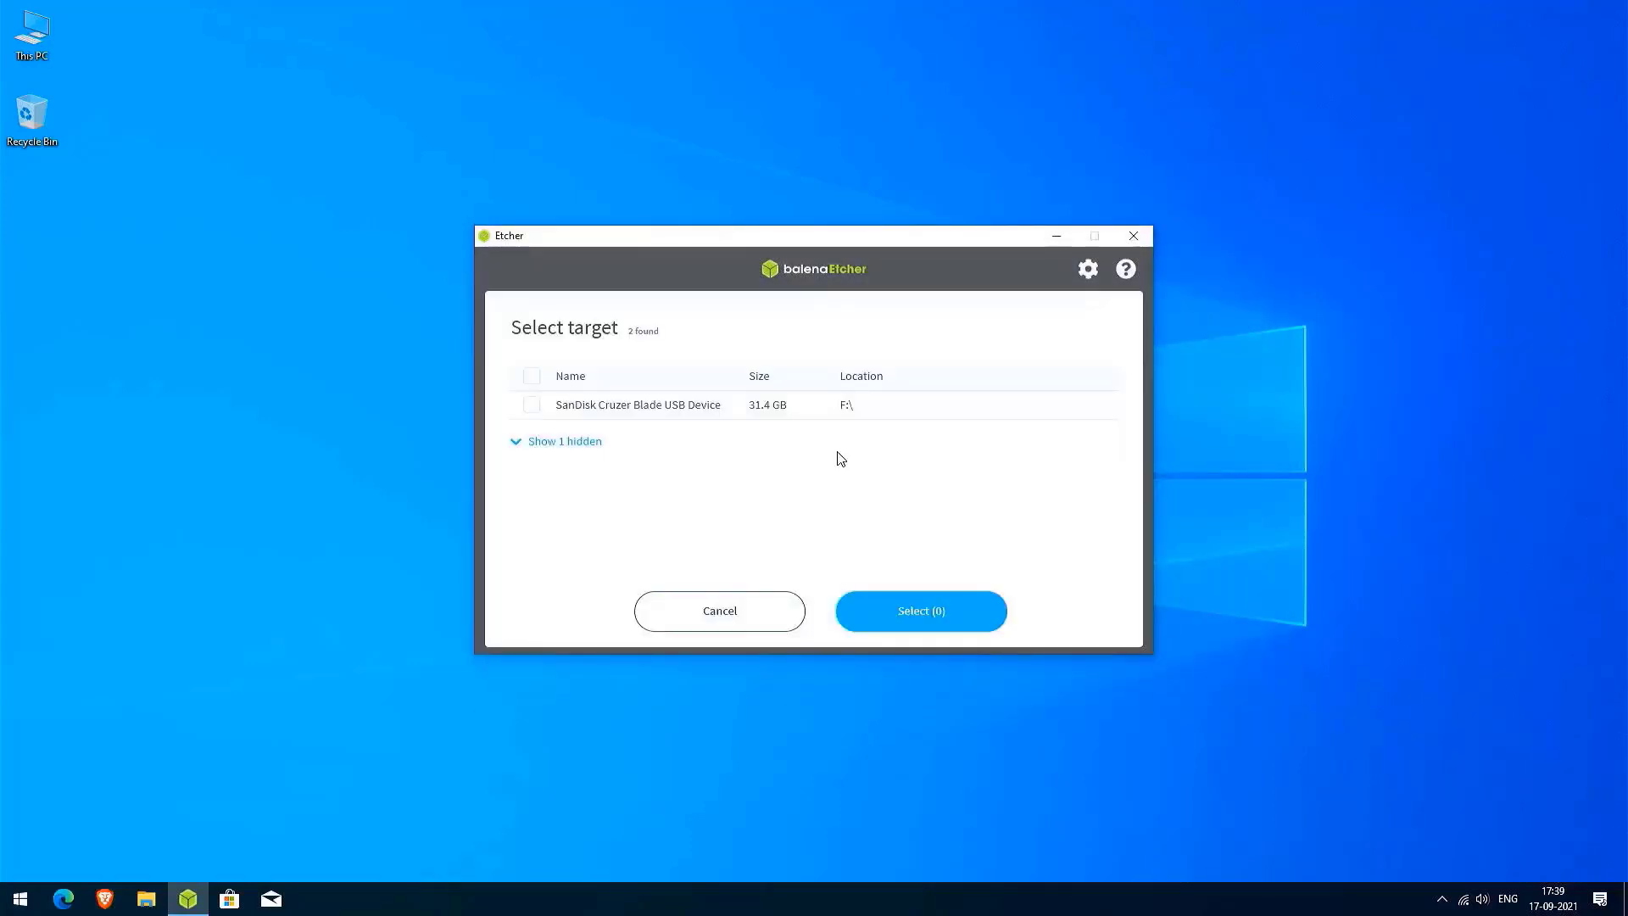
left_click(531, 408)
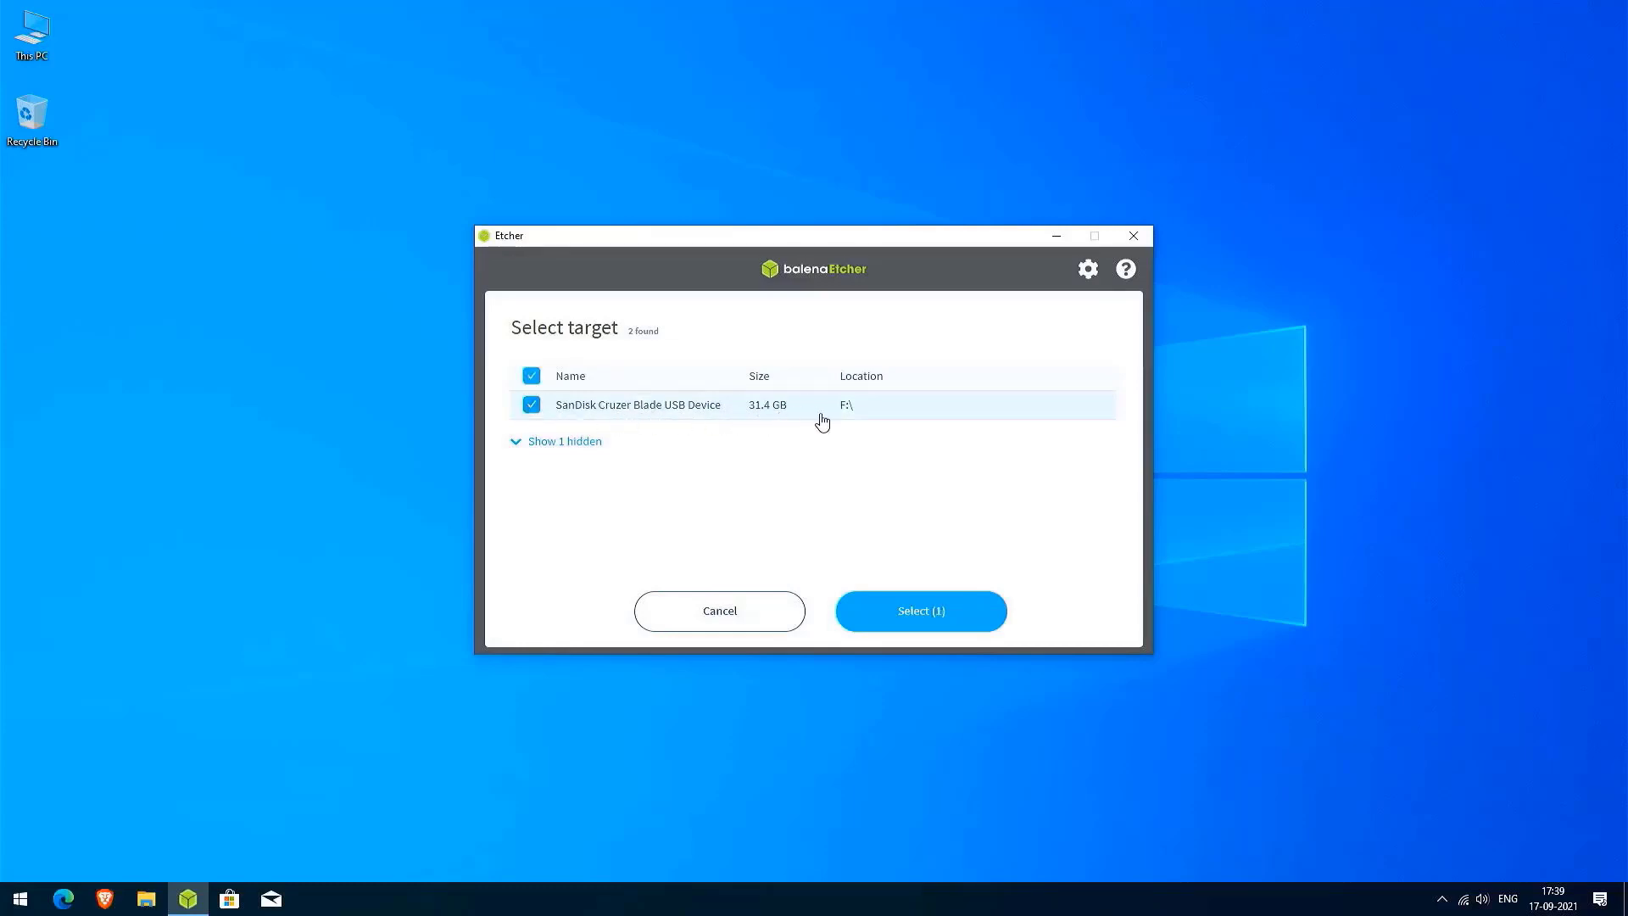
left_click(924, 617)
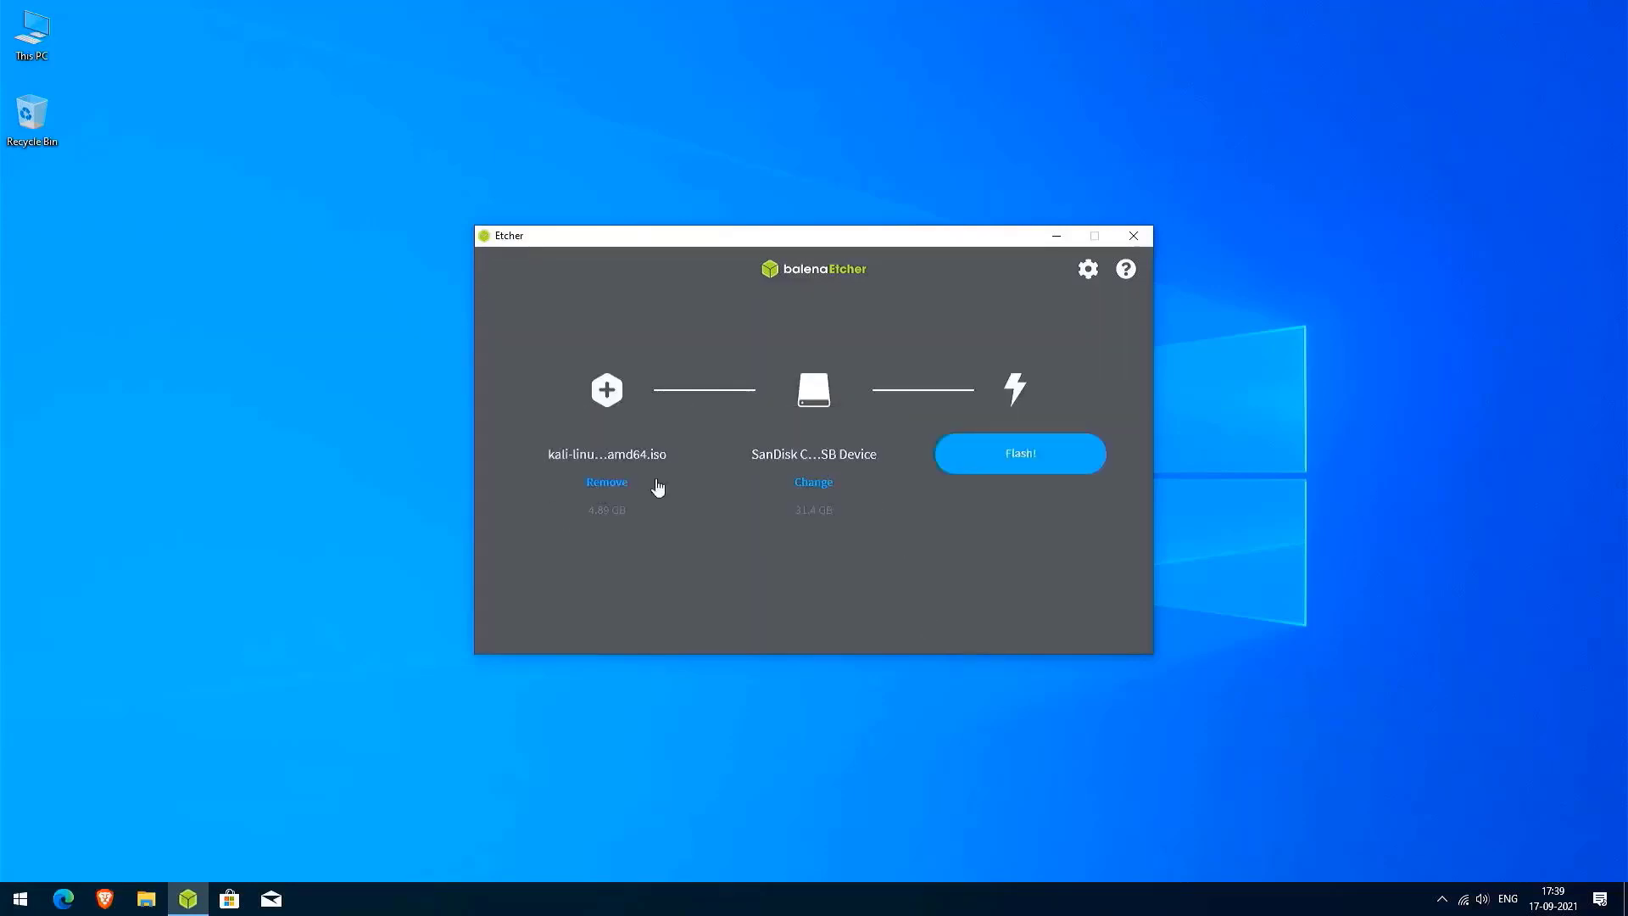
Flash the Kali image to the USB drive, allowing Windows Command Processor to make changes, and close the flashing tool when finished.
left_click(1049, 466)
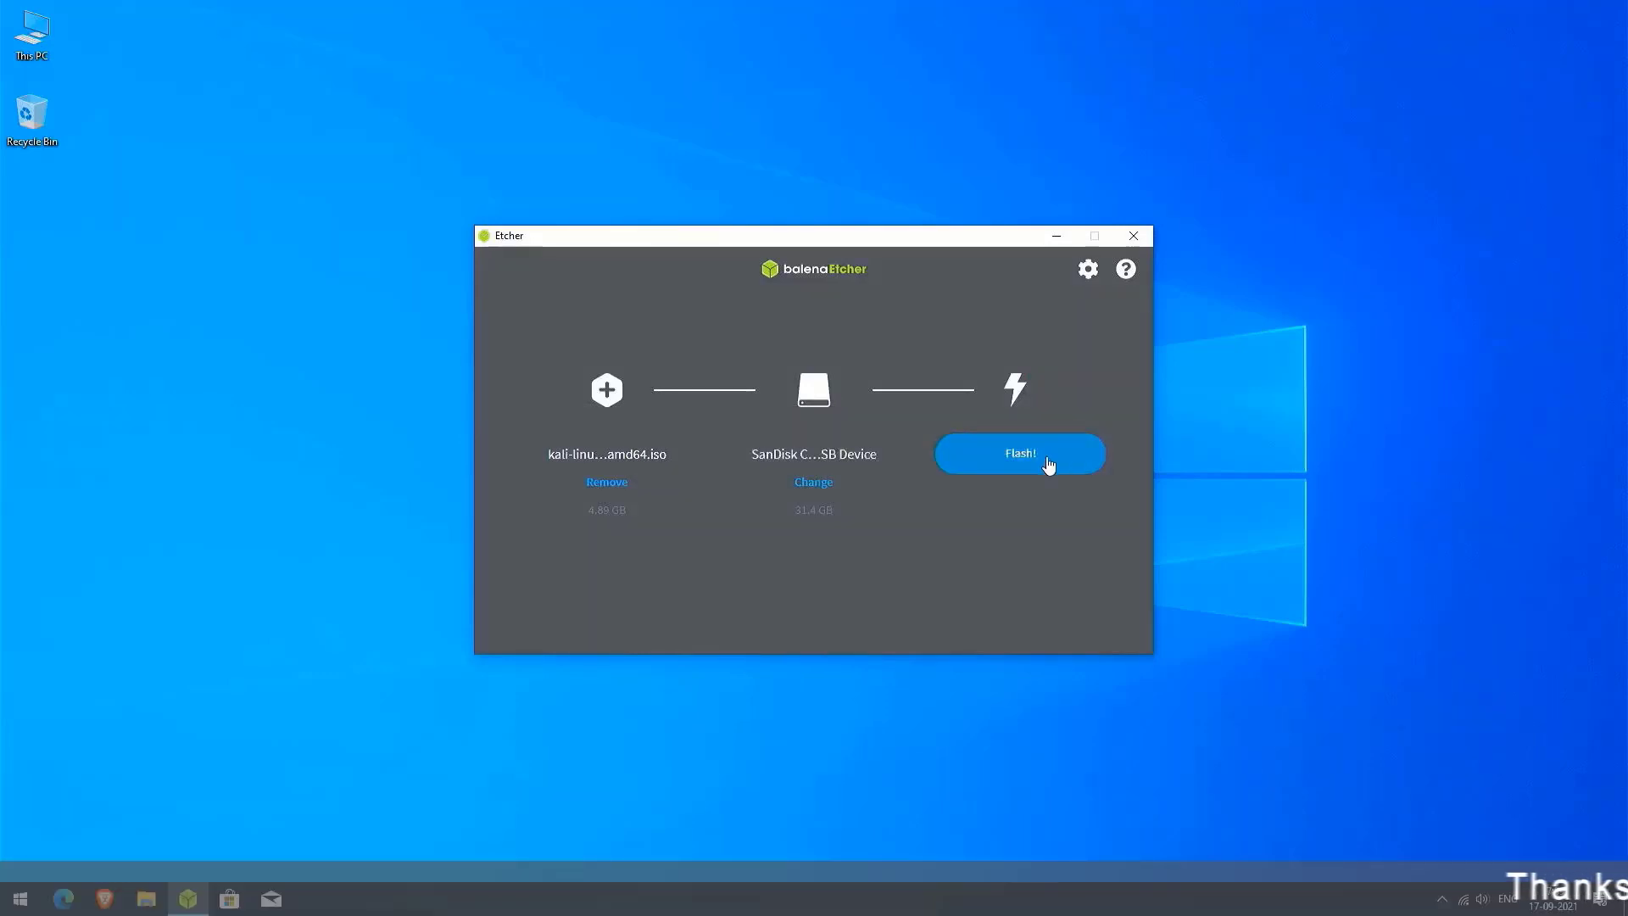
left_click(1049, 466)
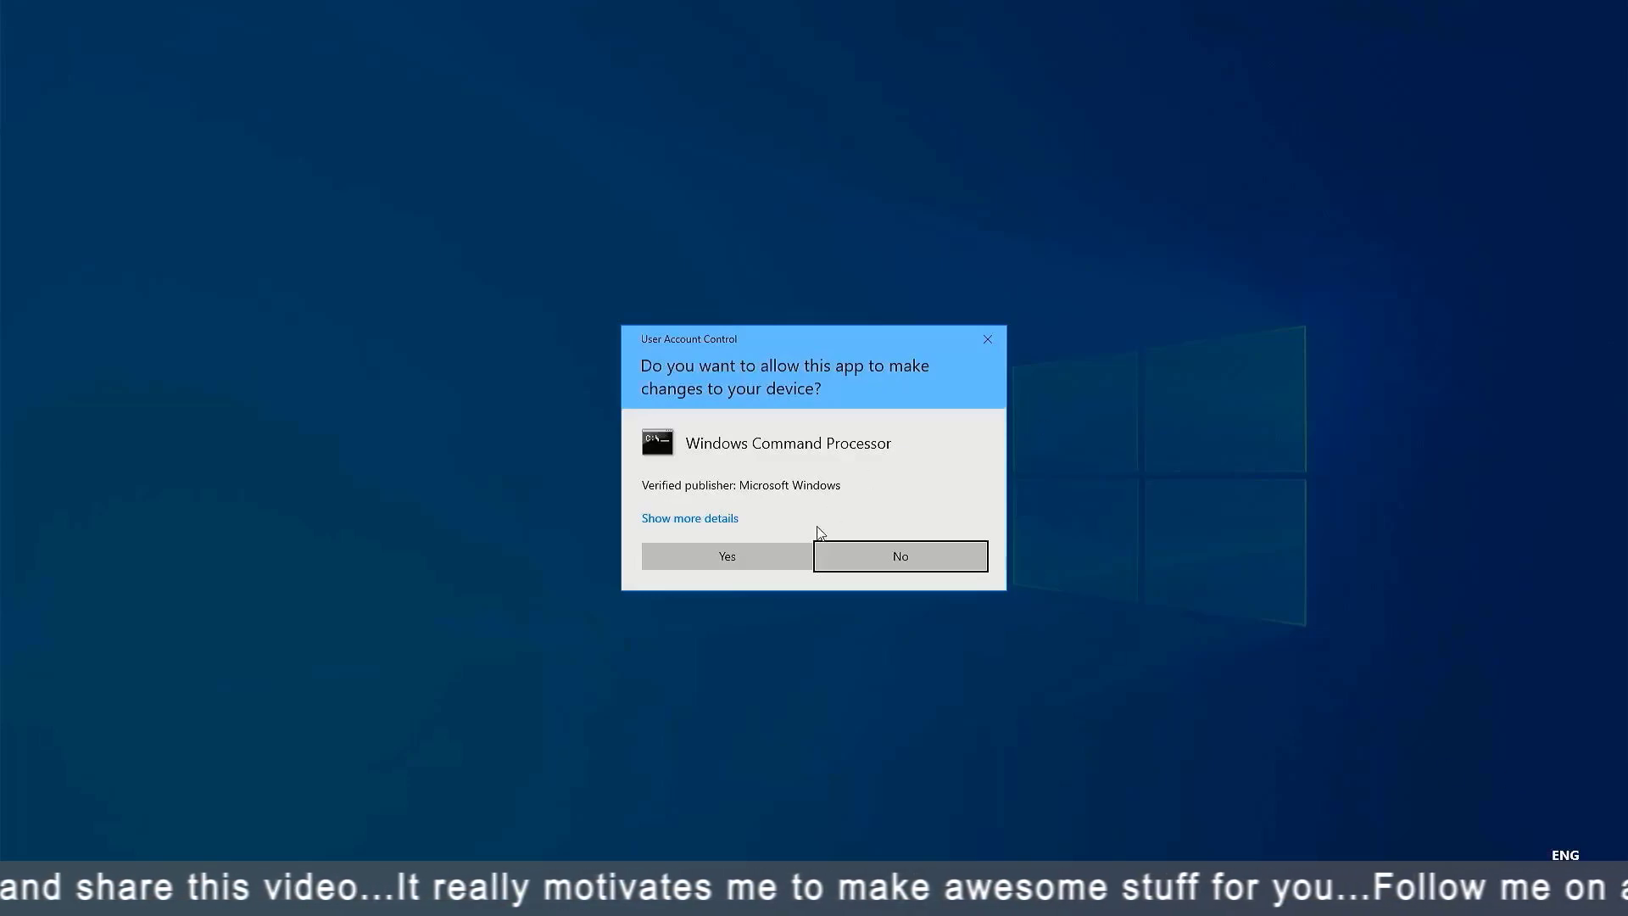
left_click(721, 556)
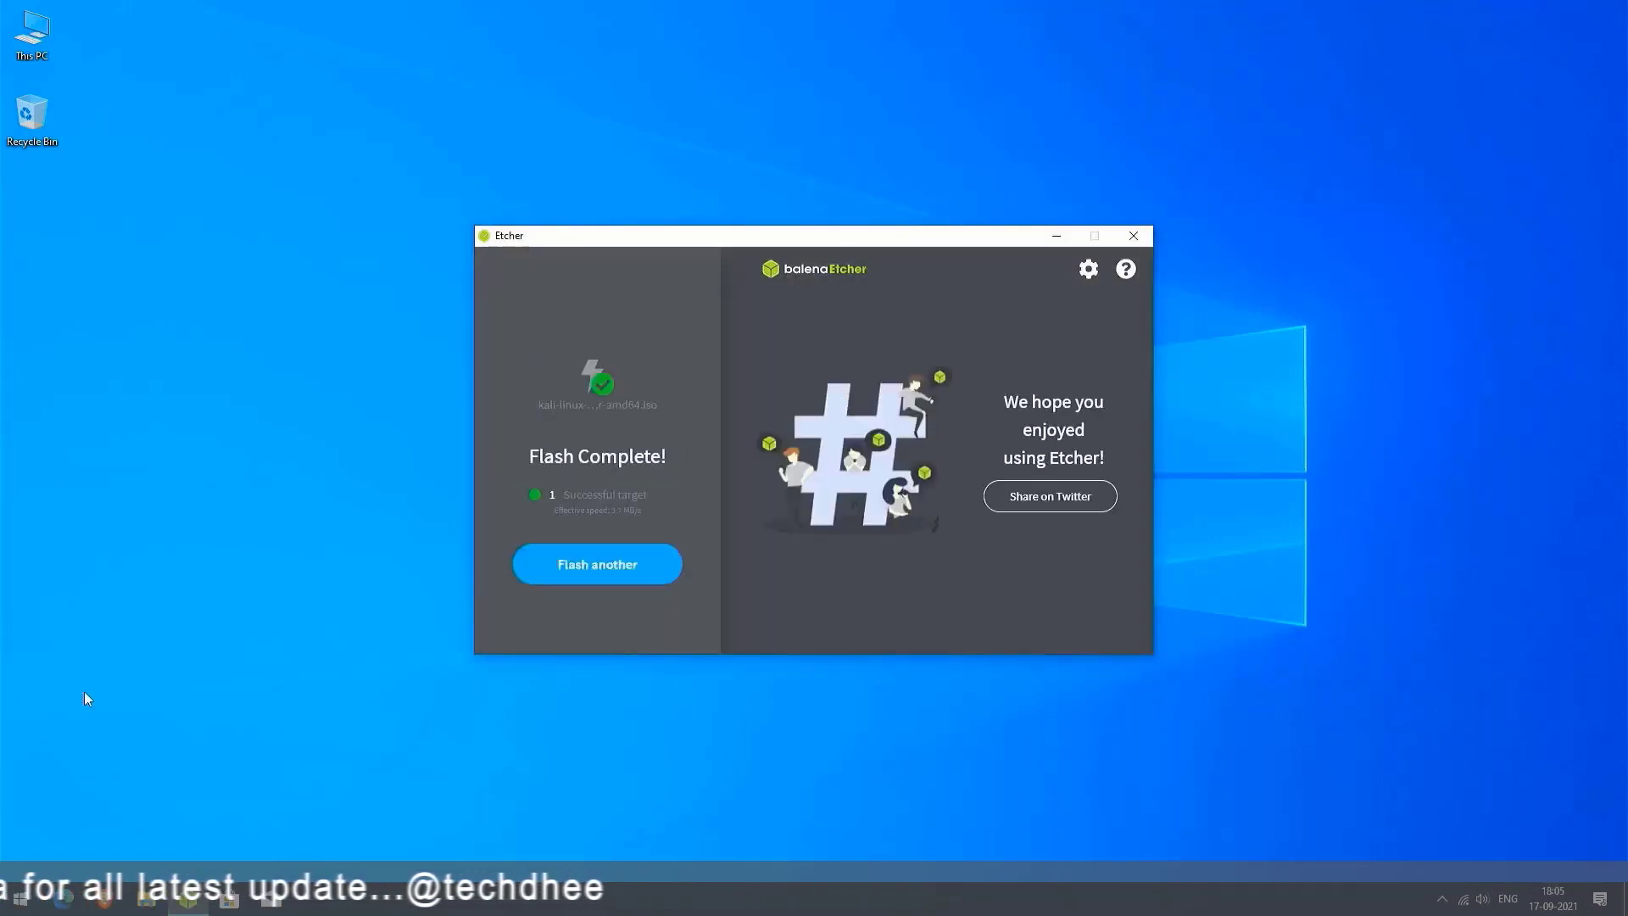
left_click(1142, 238)
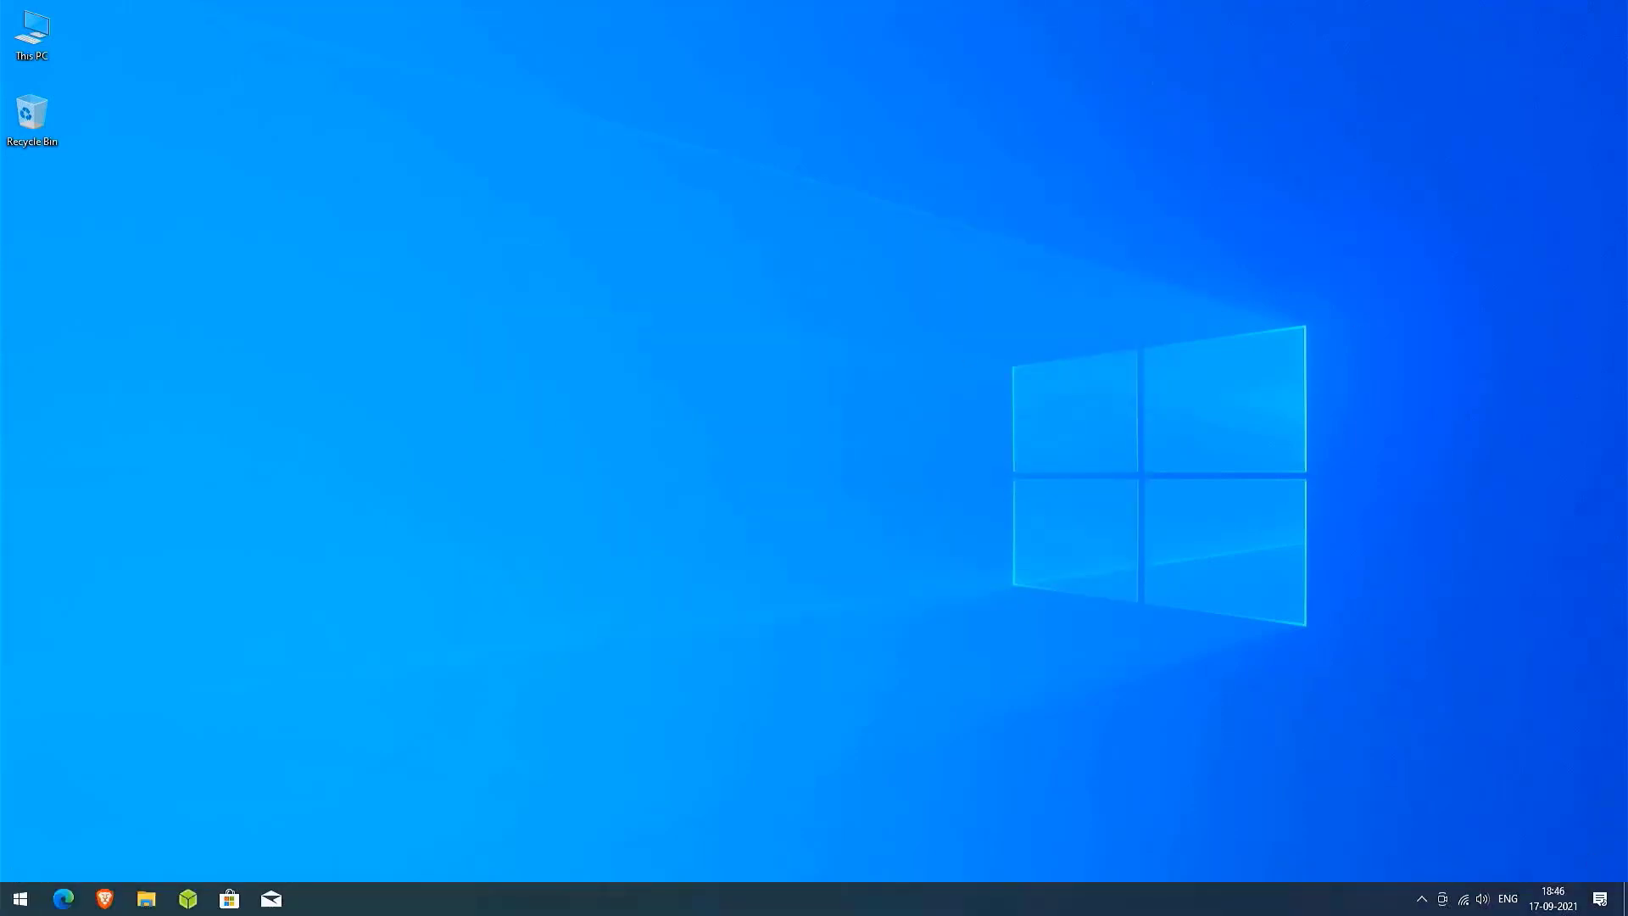
Restart the computer from Windows.
left_click(17, 886)
left_click(21, 862)
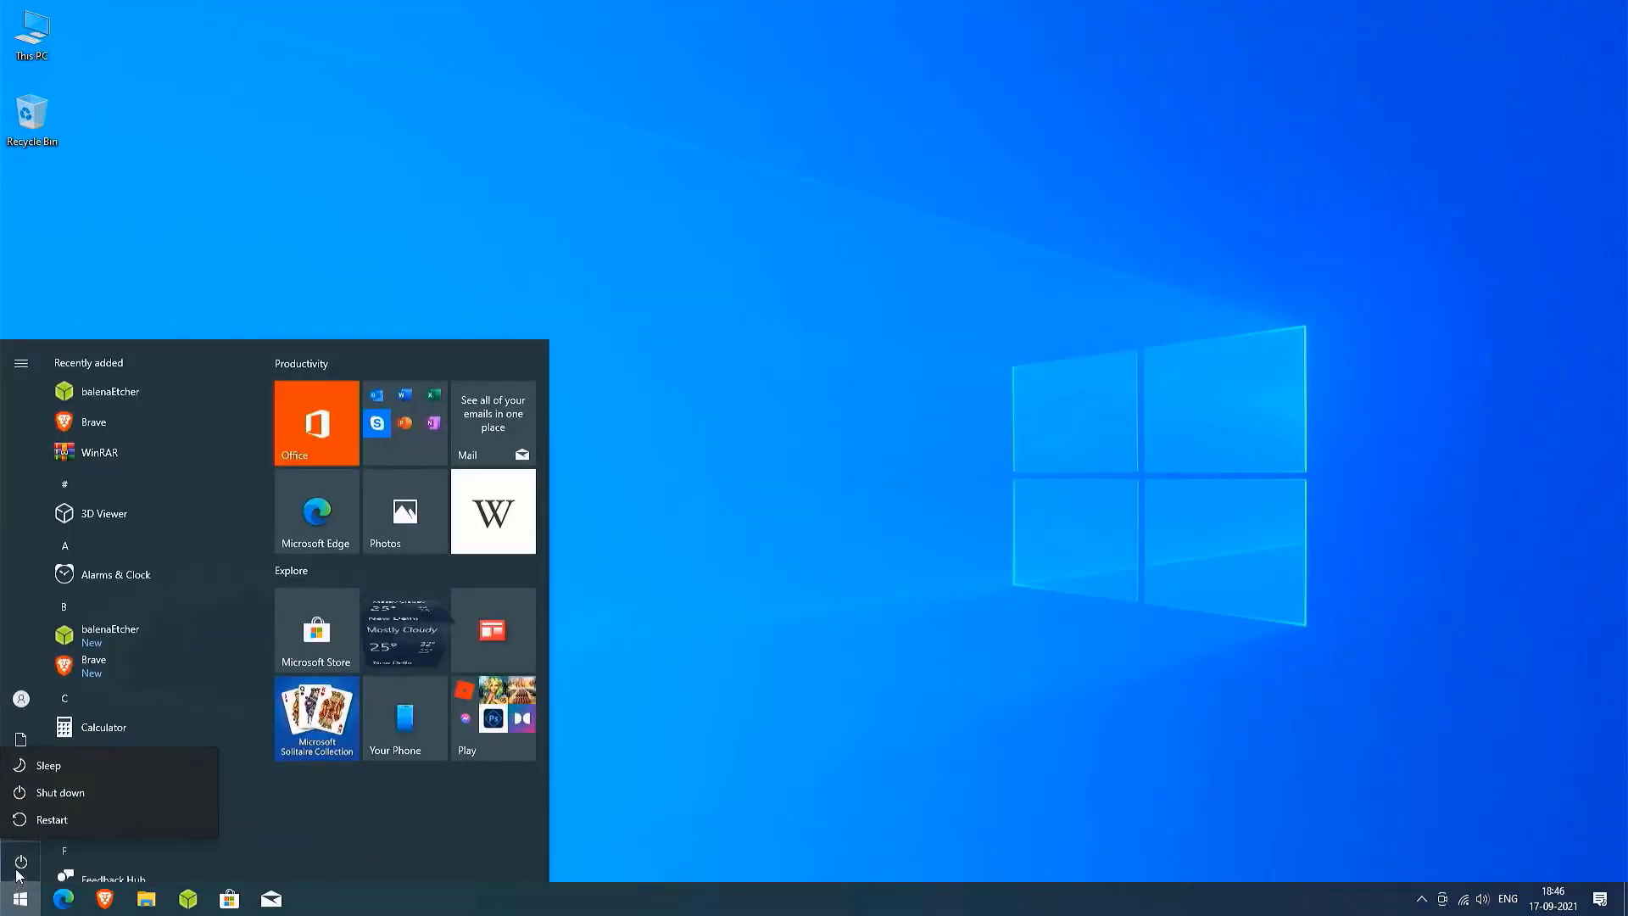
left_click(49, 822)
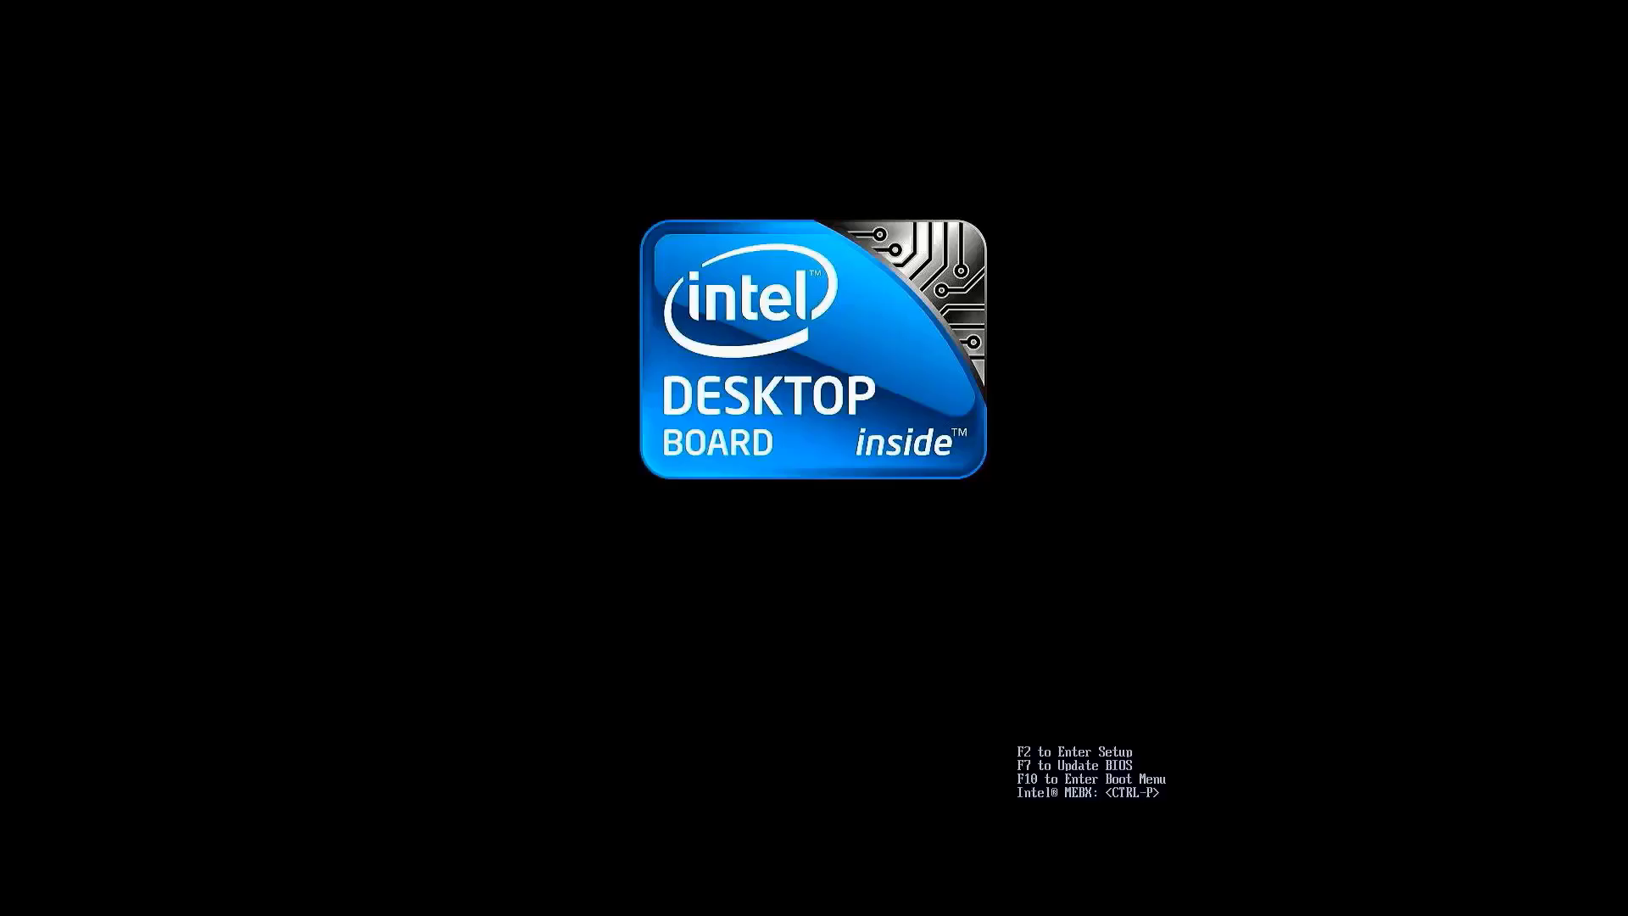
Enter the boot device menu at startup and boot from "UEFI : USB : SanDisk : PART 0 : OS Bootloader".
key("F10")
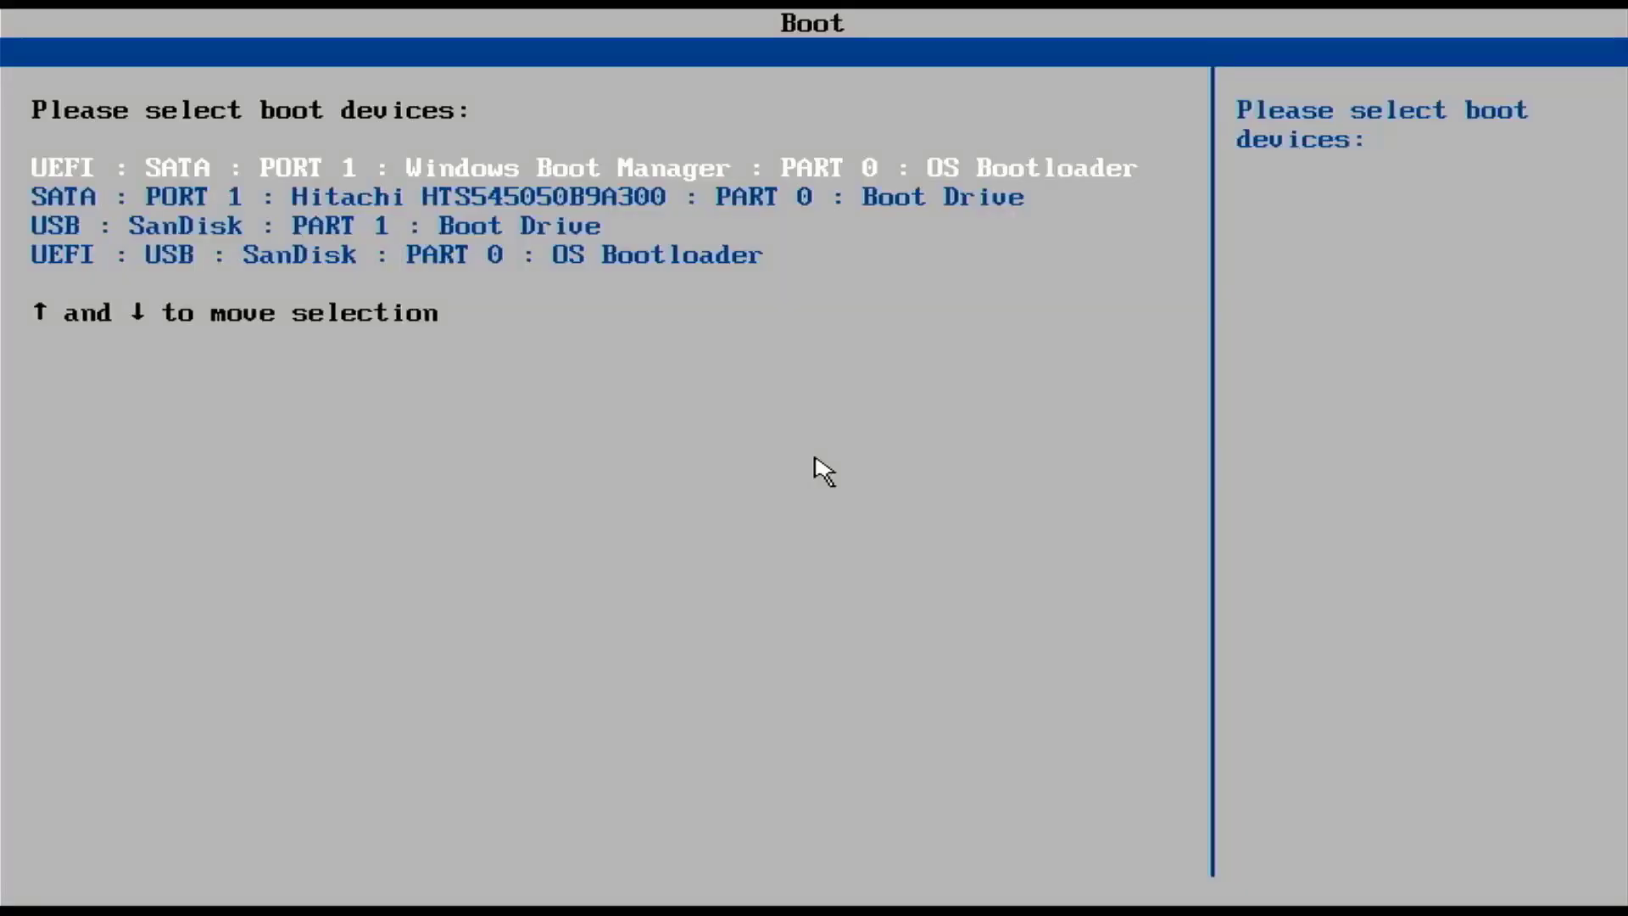
key("Down")
key("Down")
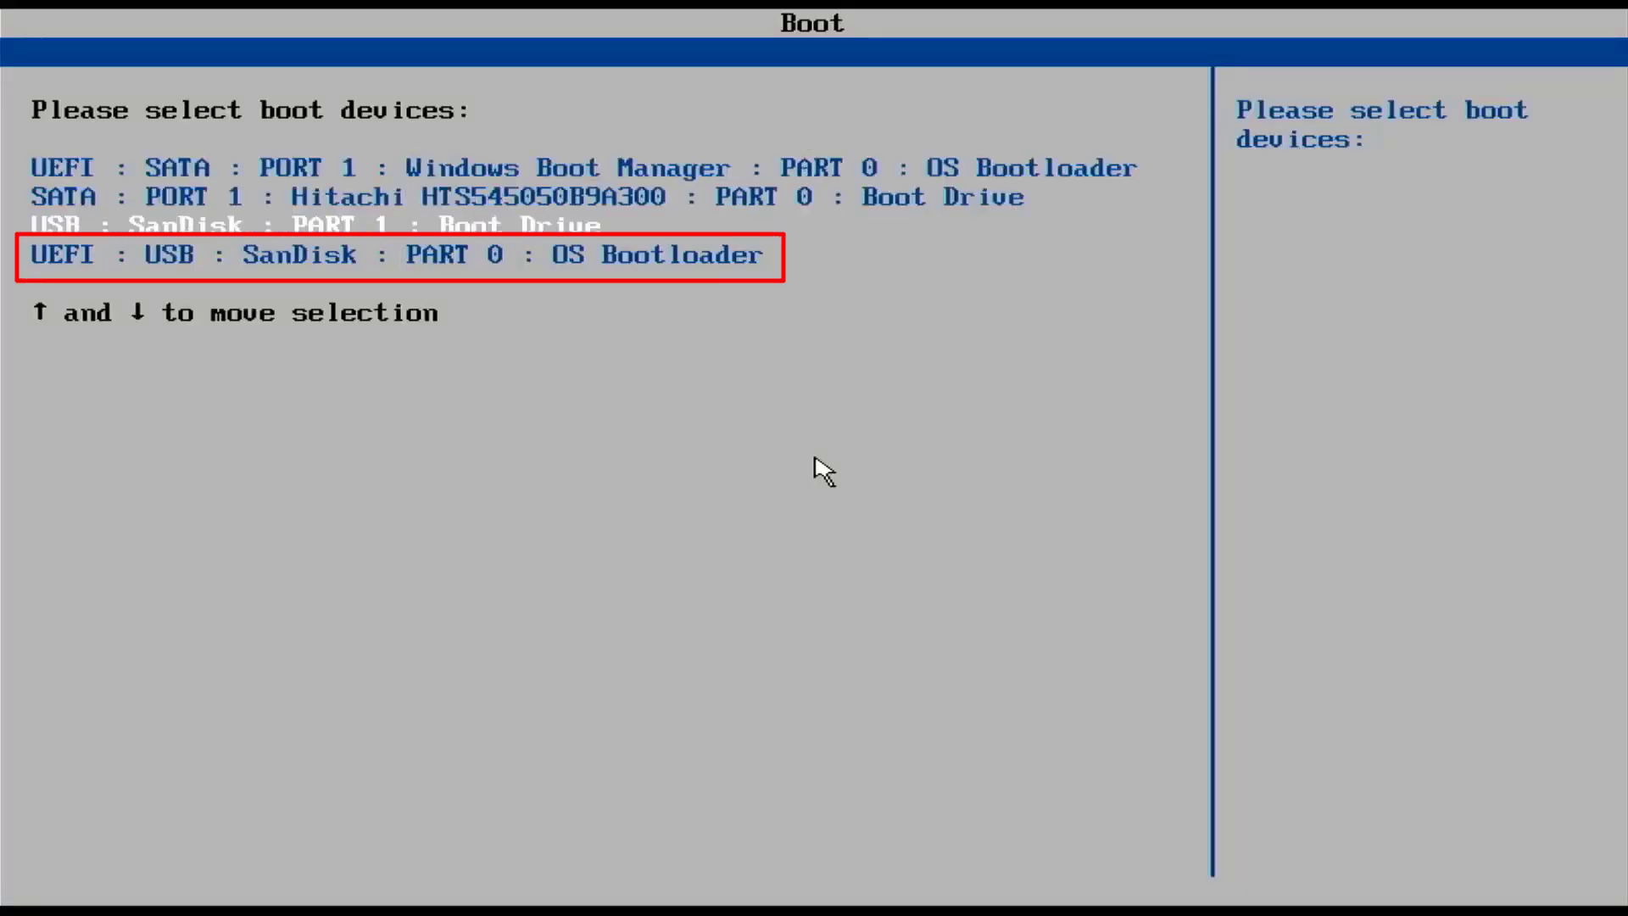
key("Down")
key("Return")
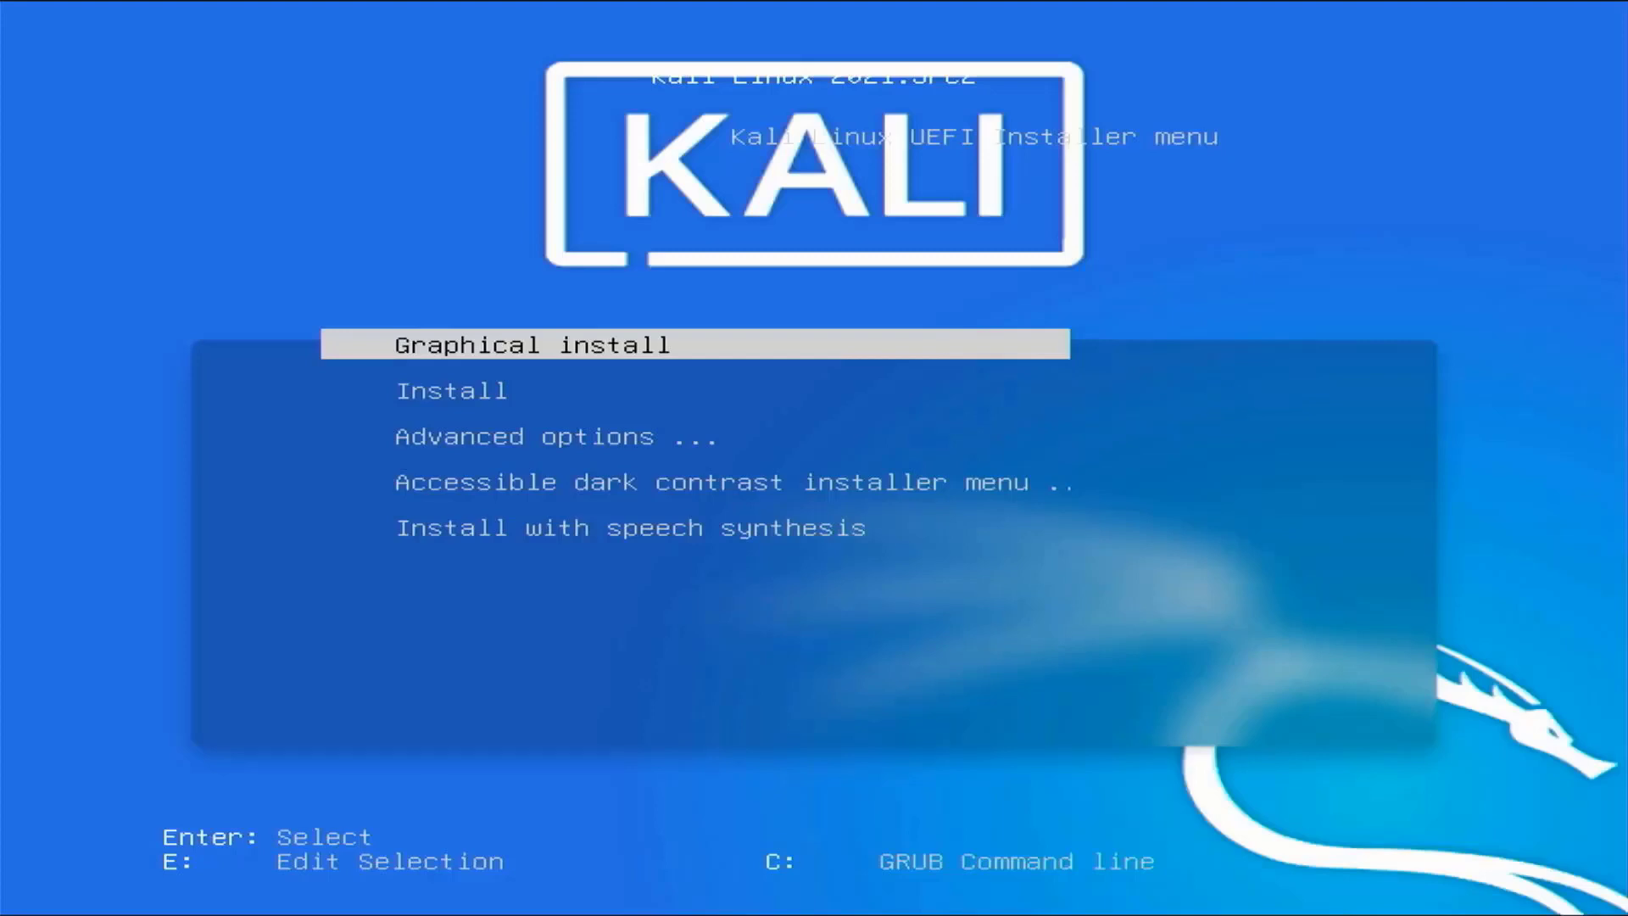
Review the Kali Linux UEFI installer options and choose Graphical install.
key("Down")
key("Down")
key("Down")
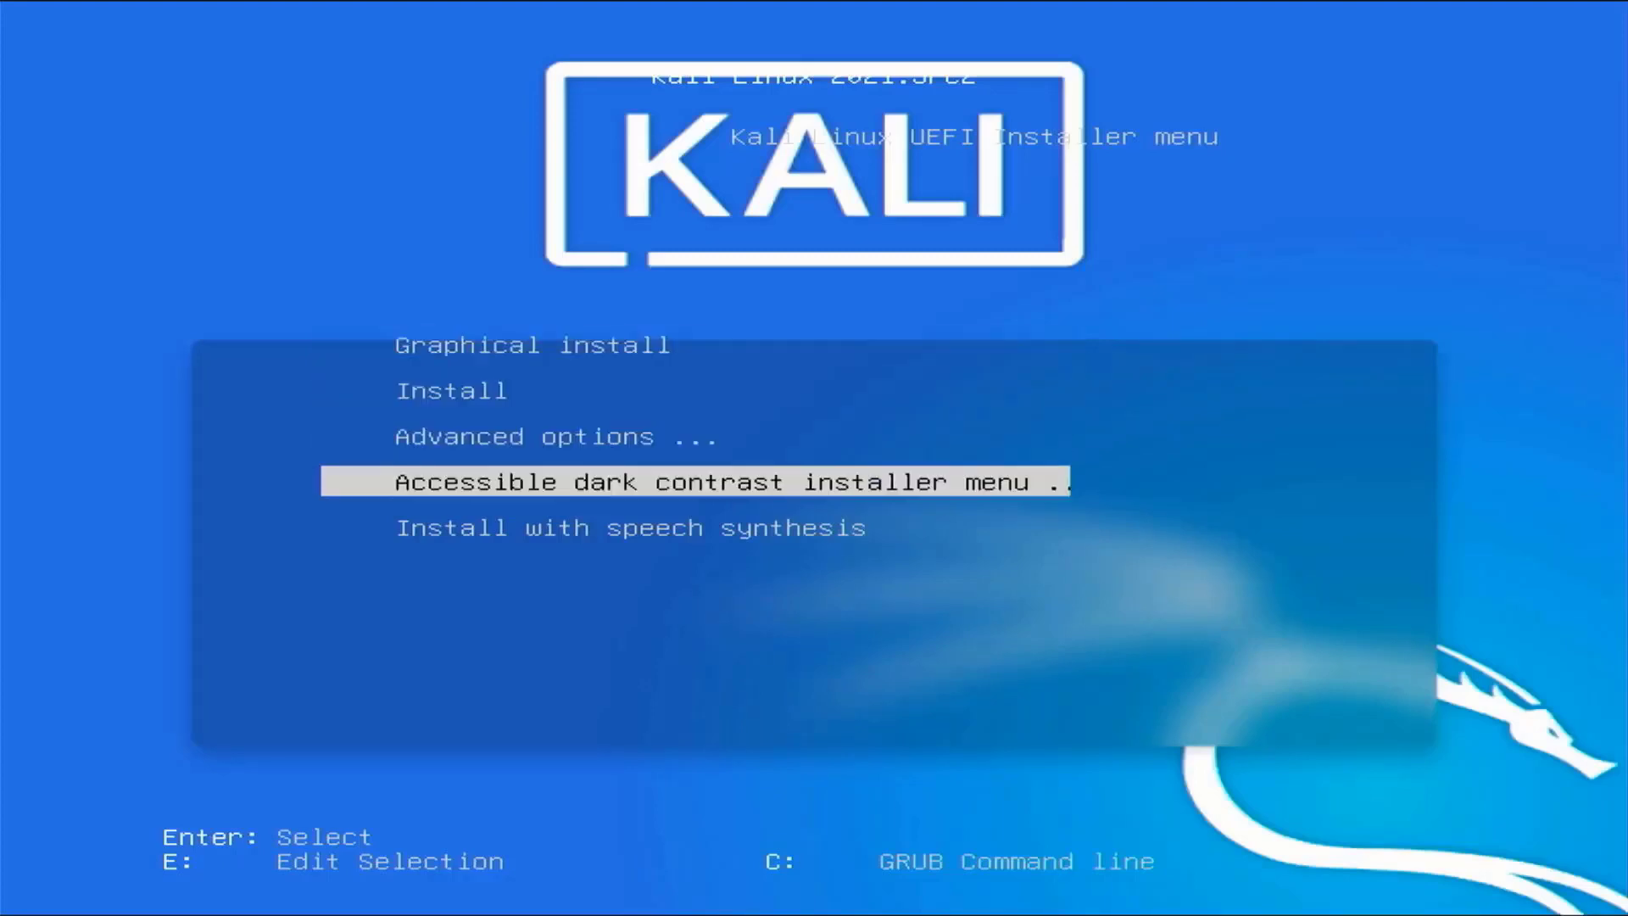
key("Up")
key("Up")
key("Up")
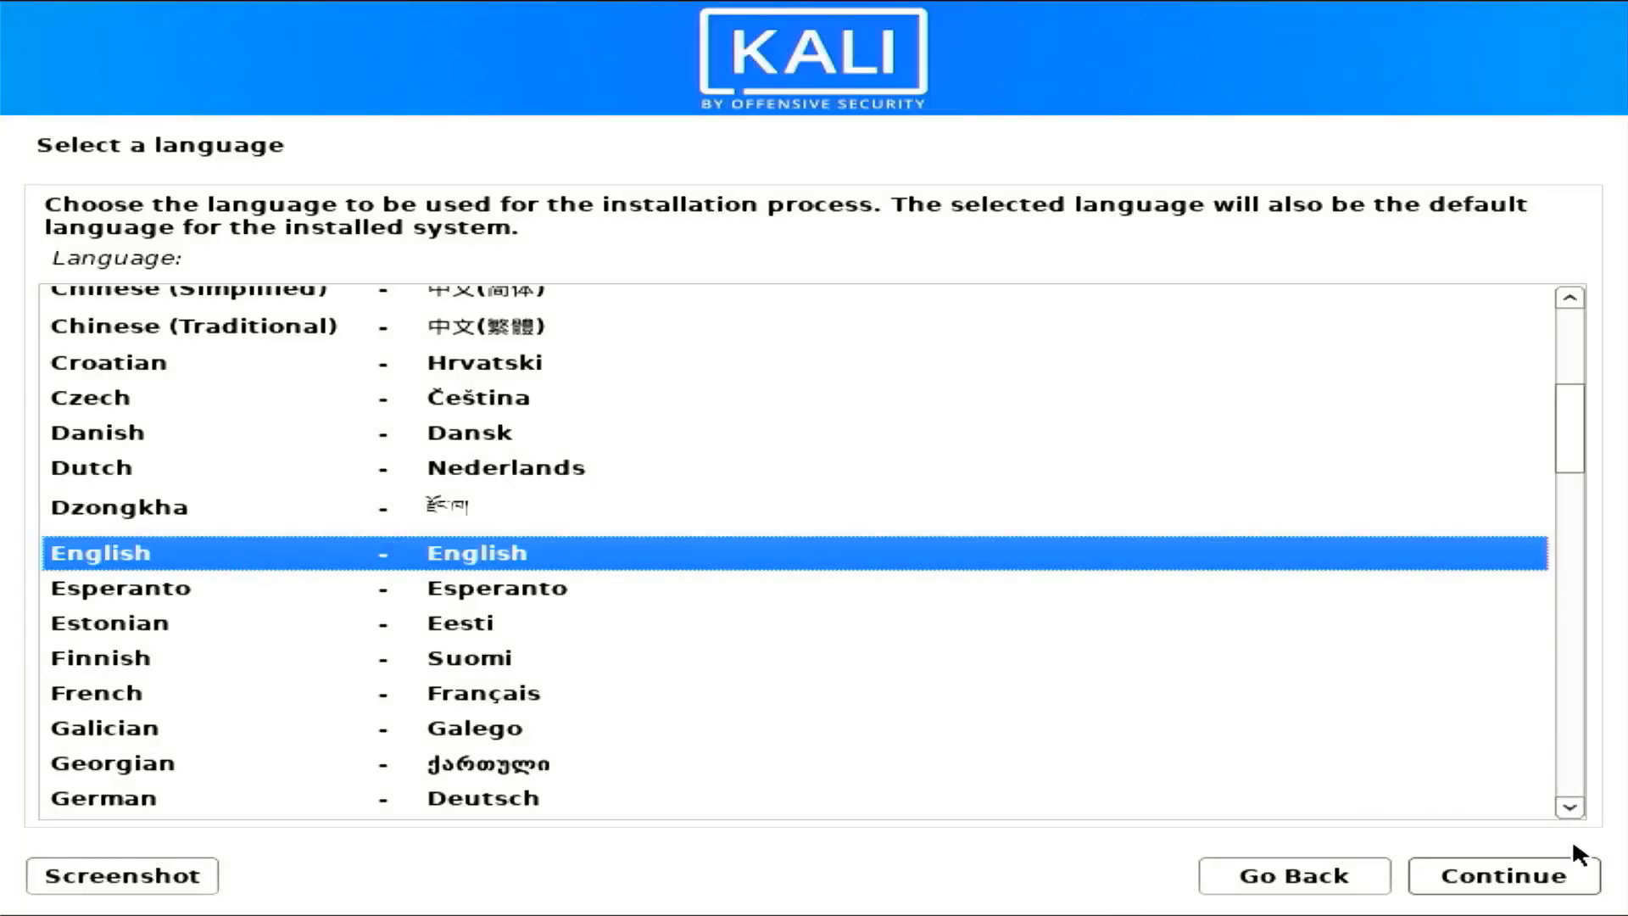
Set the installation language to English, the location to India and the keymap to American English.
left_click(1559, 869)
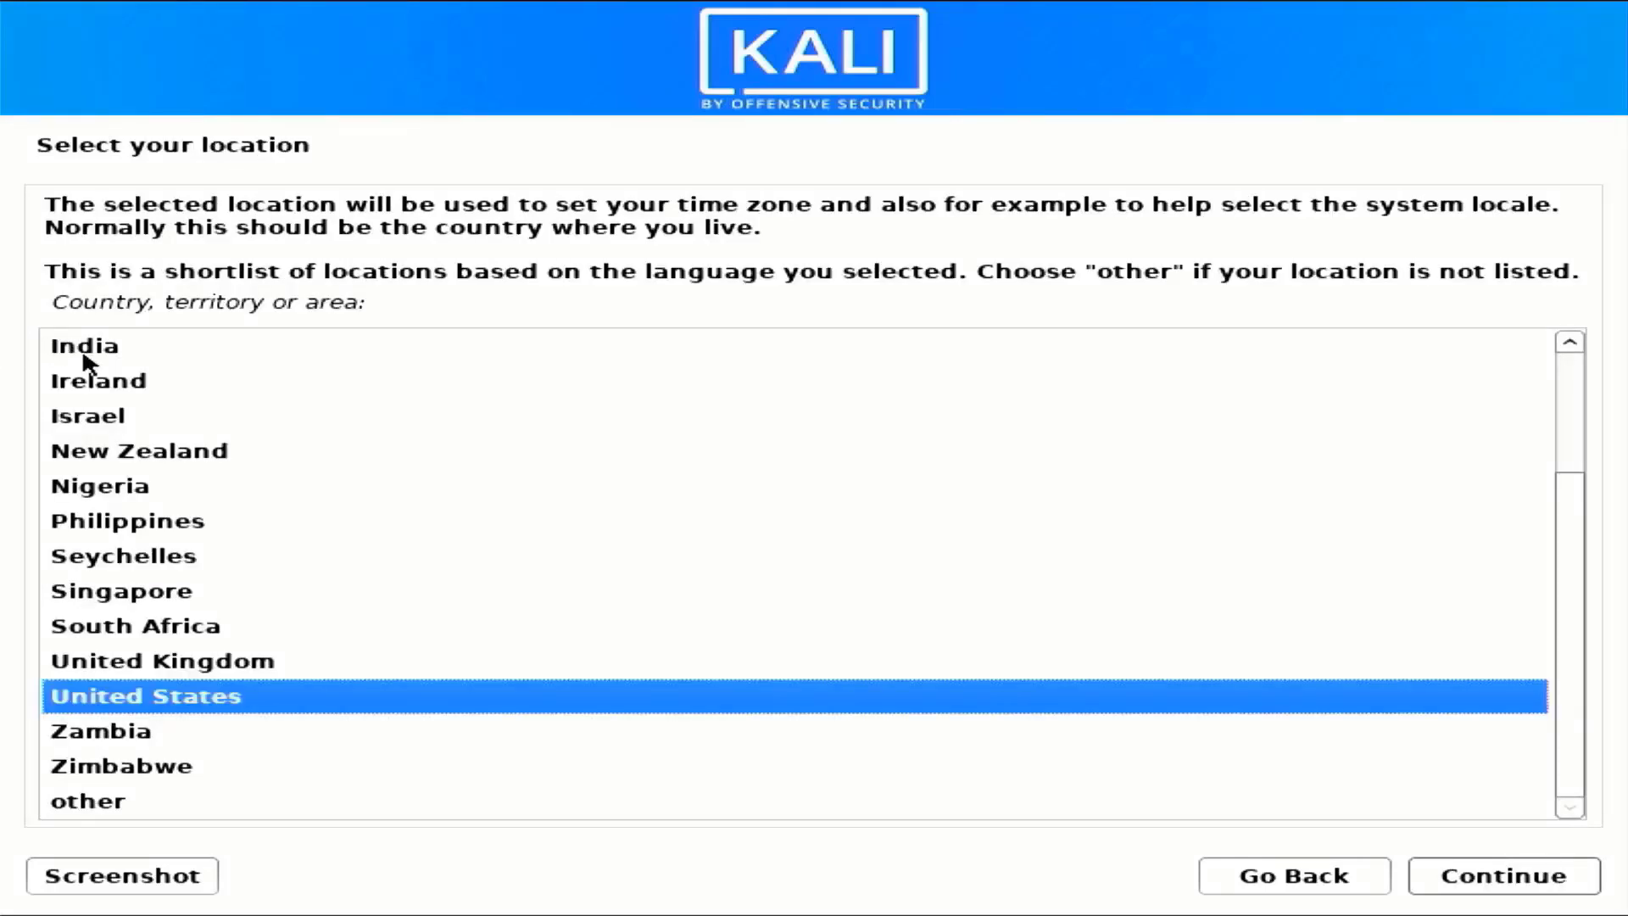
left_click(84, 347)
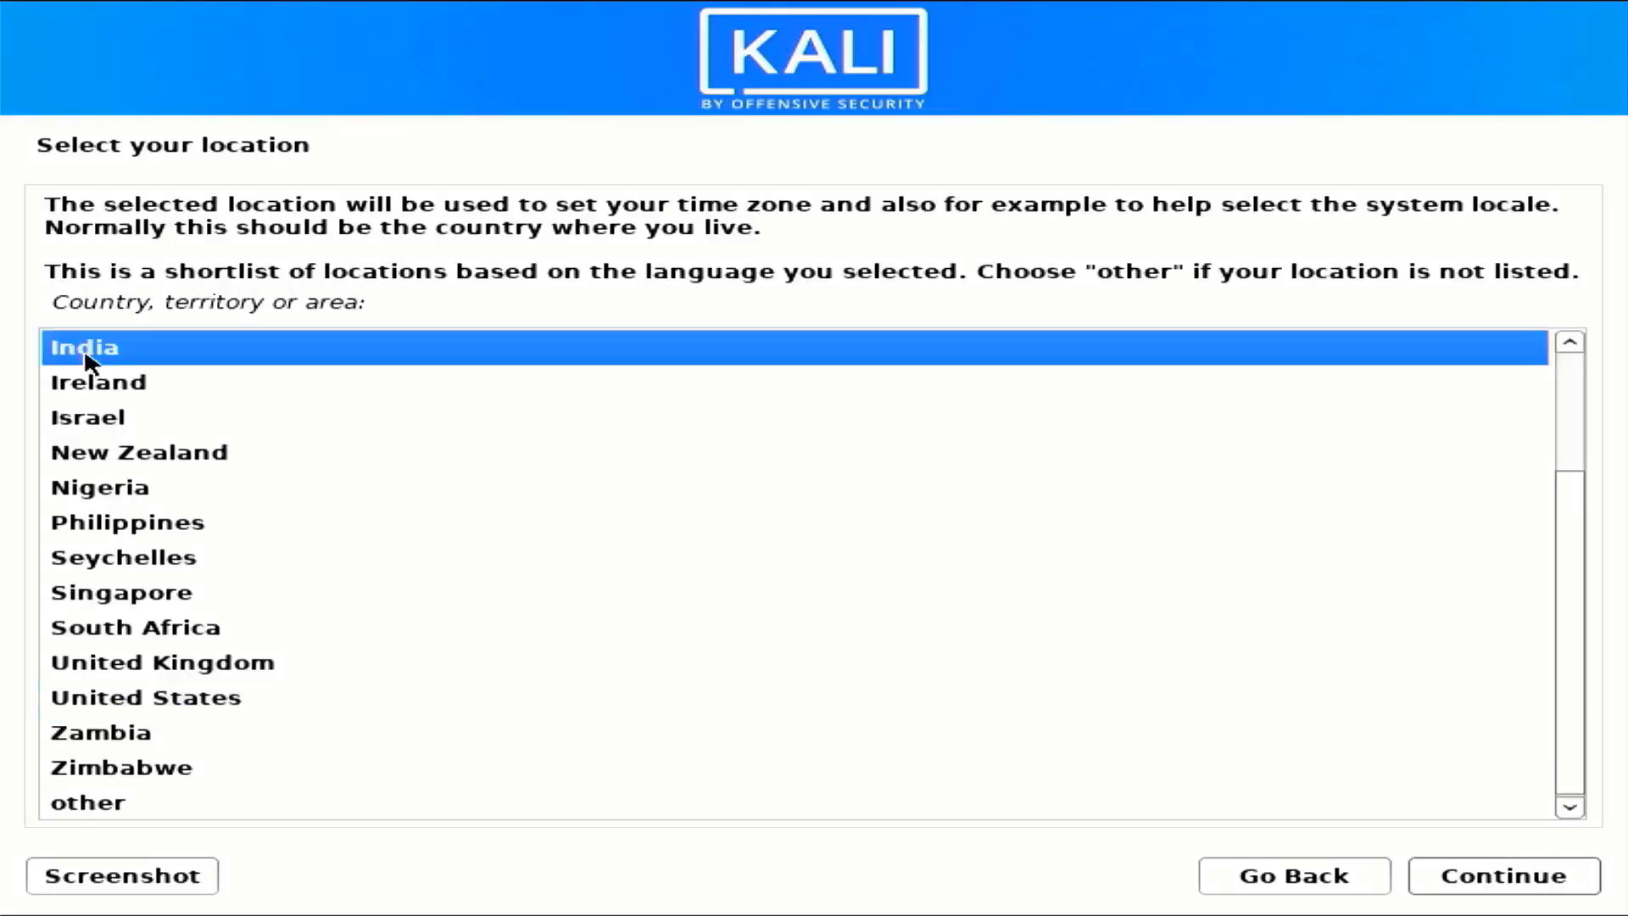
left_click(1566, 871)
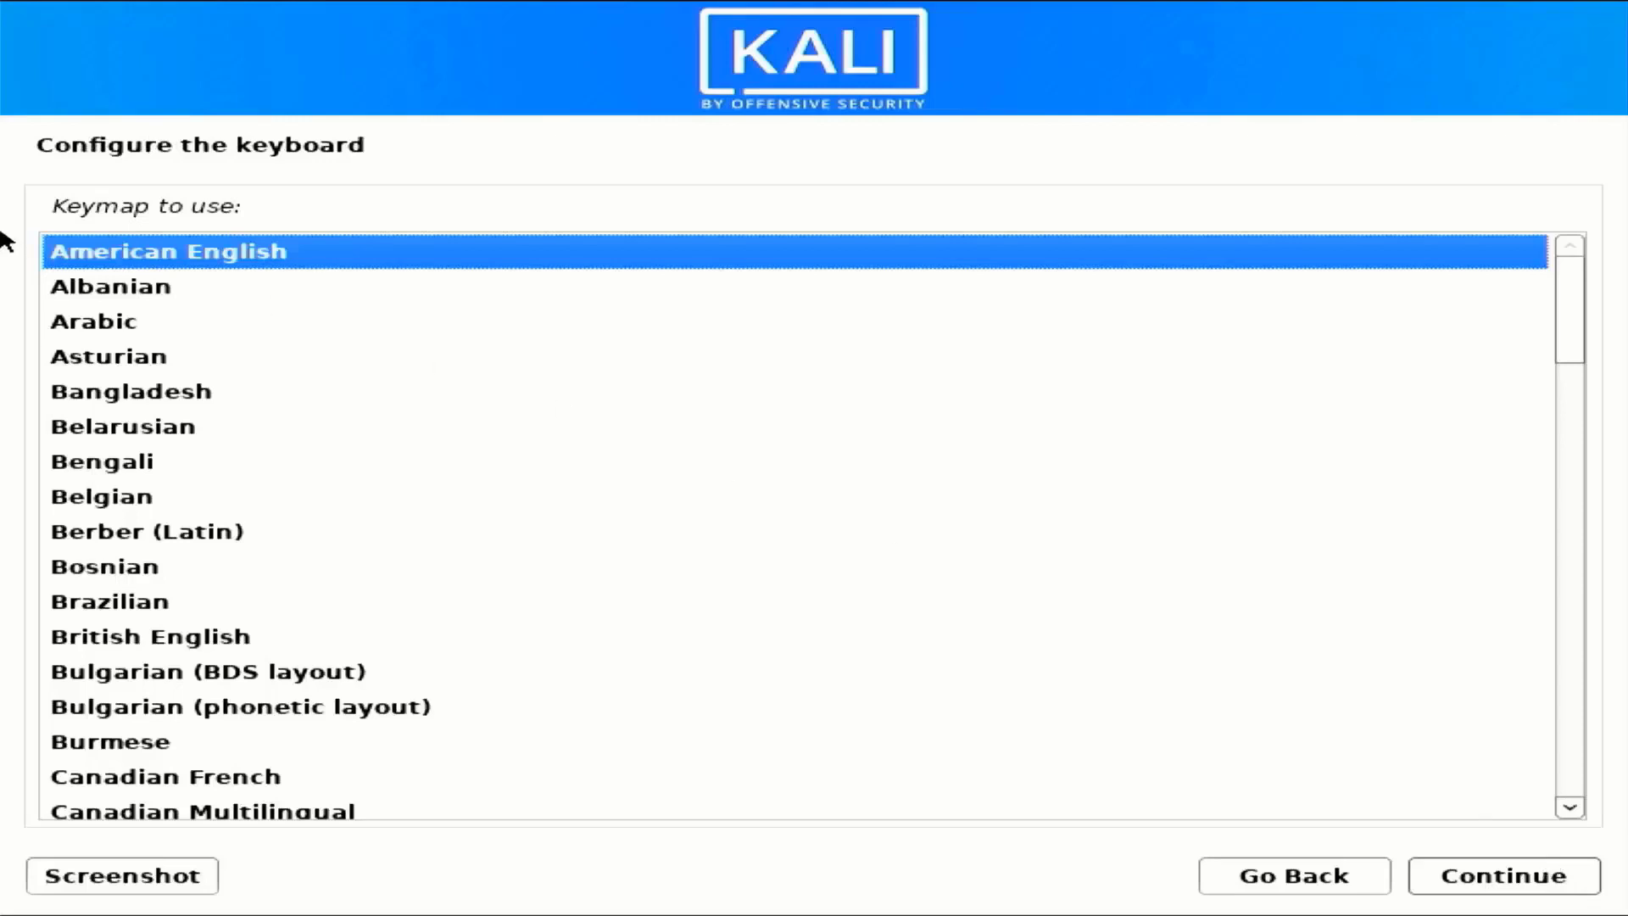
left_click(1473, 884)
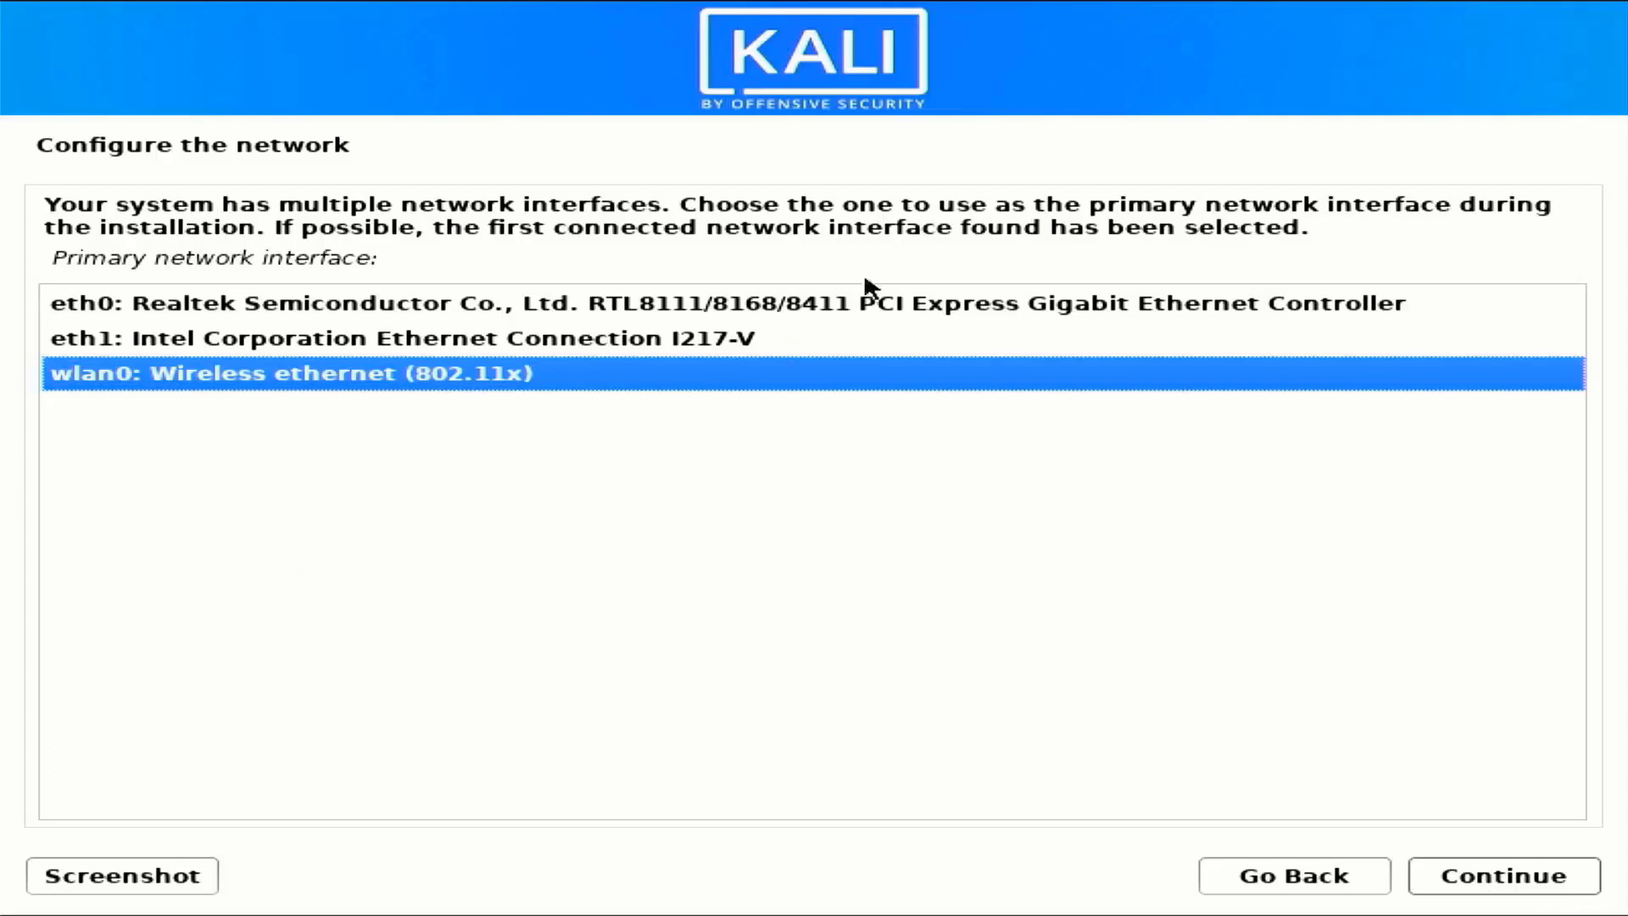
Connect the installer through wlan0 to the techdhee wireless network, using WPA/WPA2 PSK and entering the network passphrase.
left_click(364, 374)
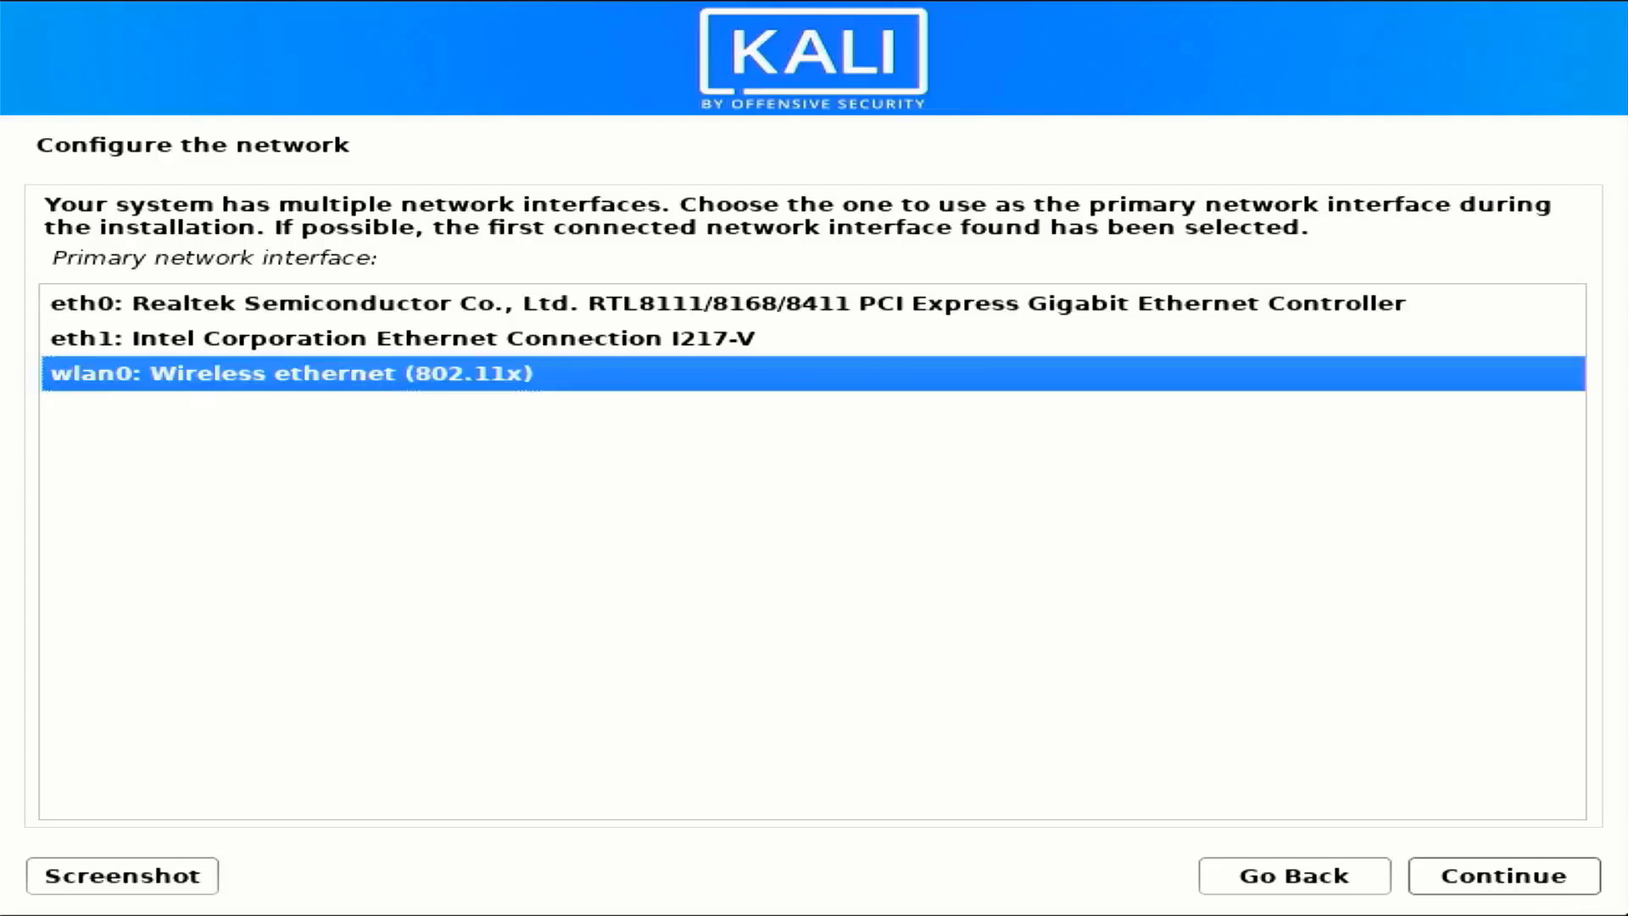
left_click(1506, 887)
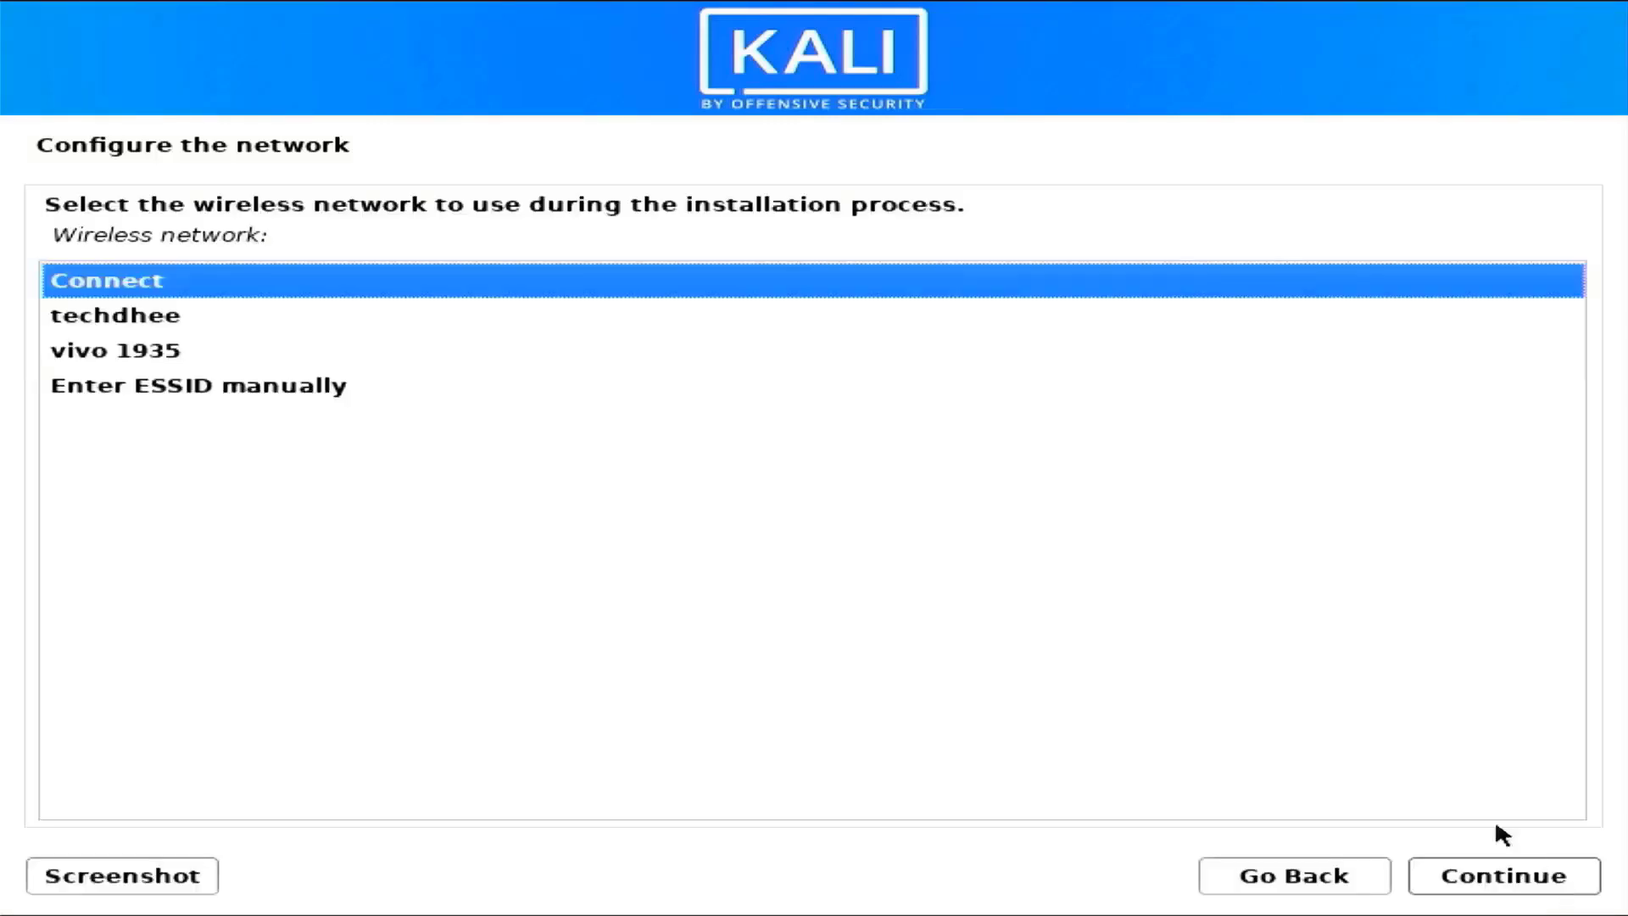
left_click(72, 318)
left_click(1540, 879)
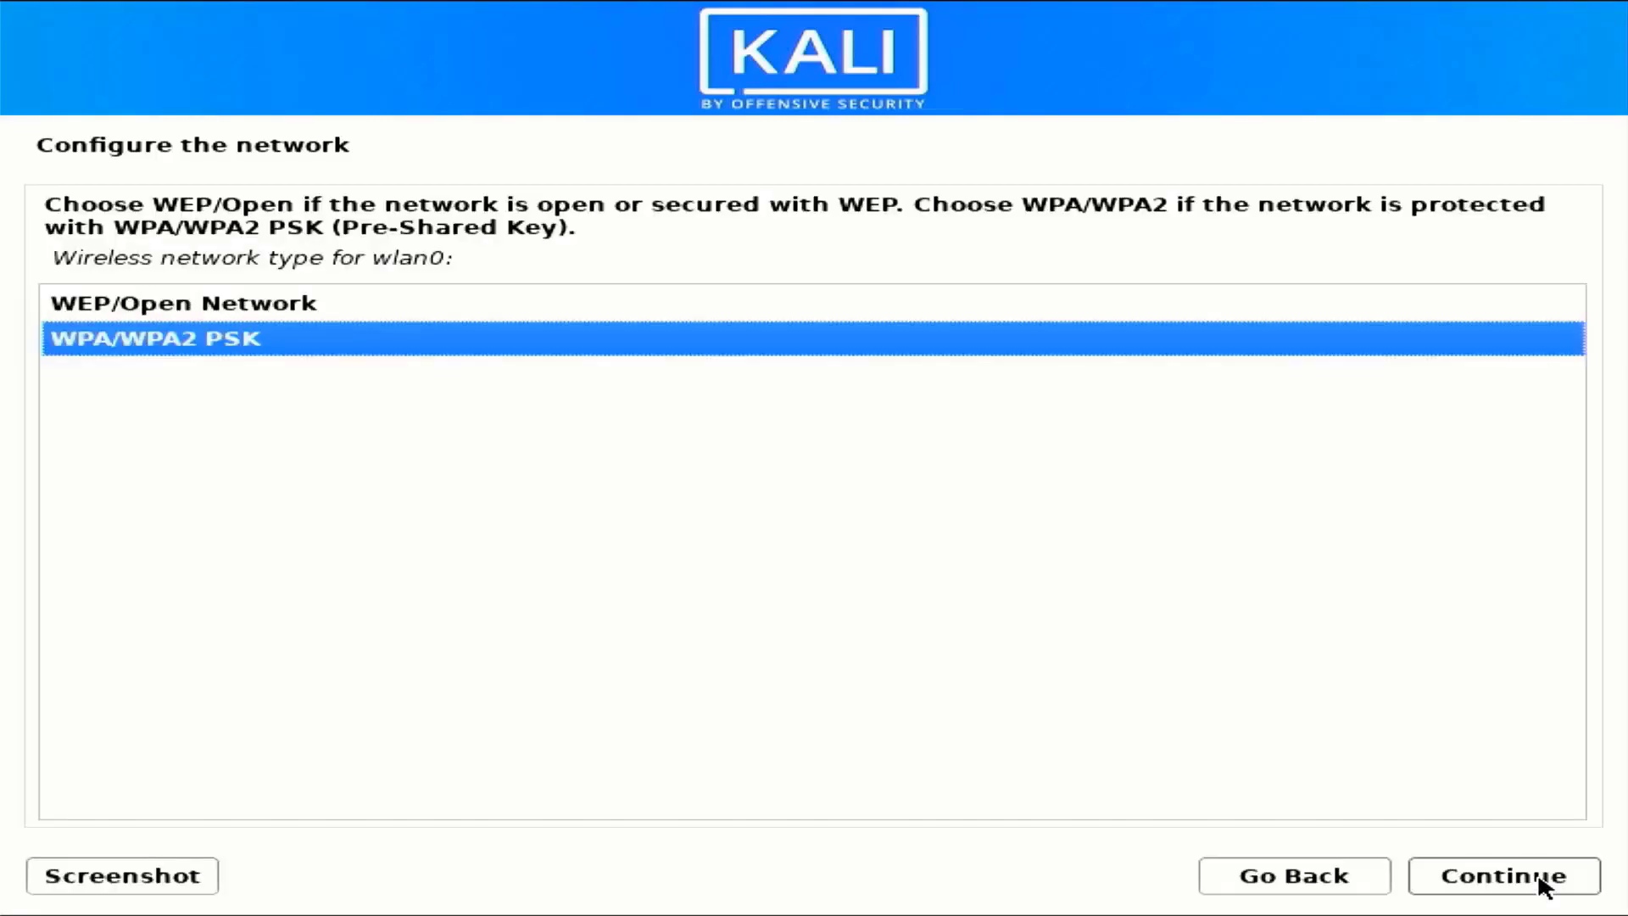
left_click(1540, 883)
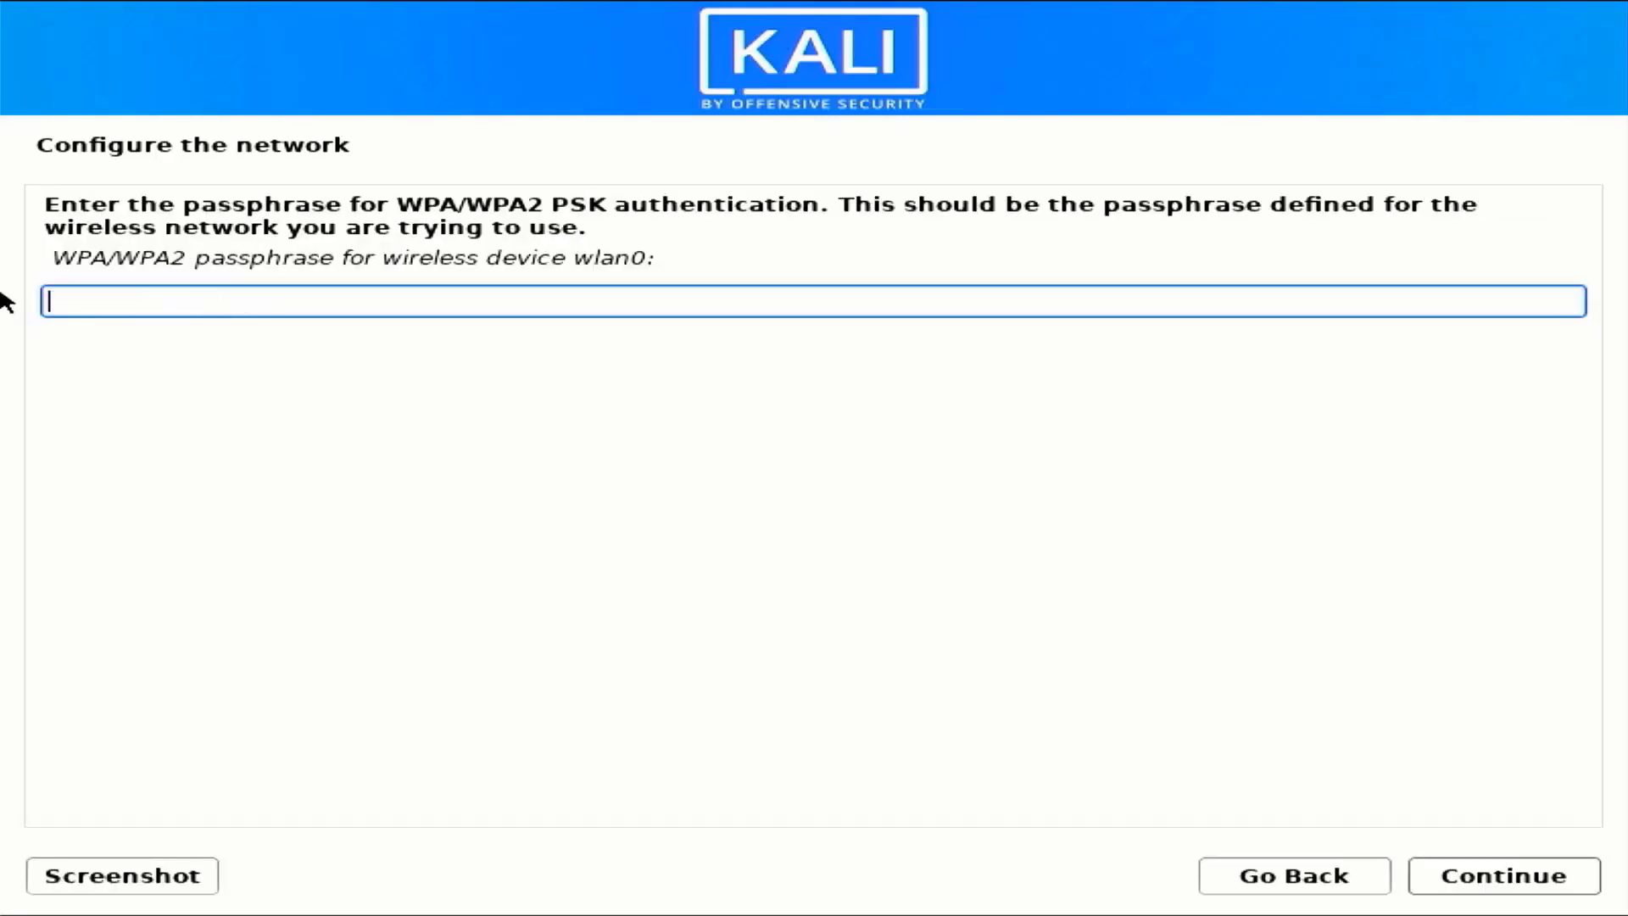
type("************")
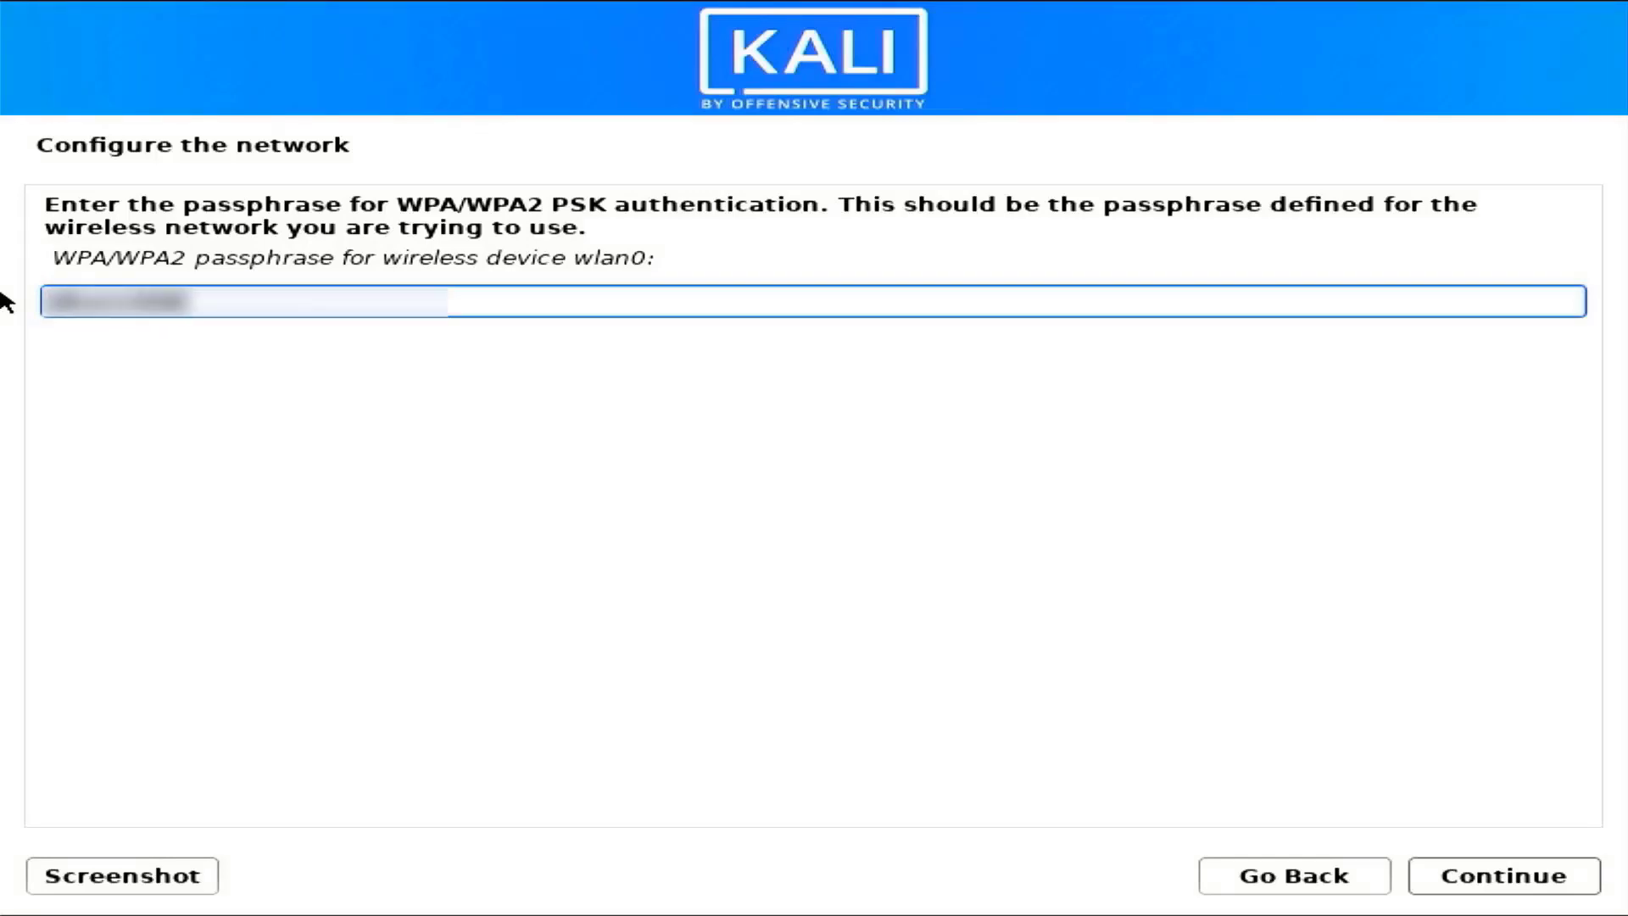
left_click(1593, 880)
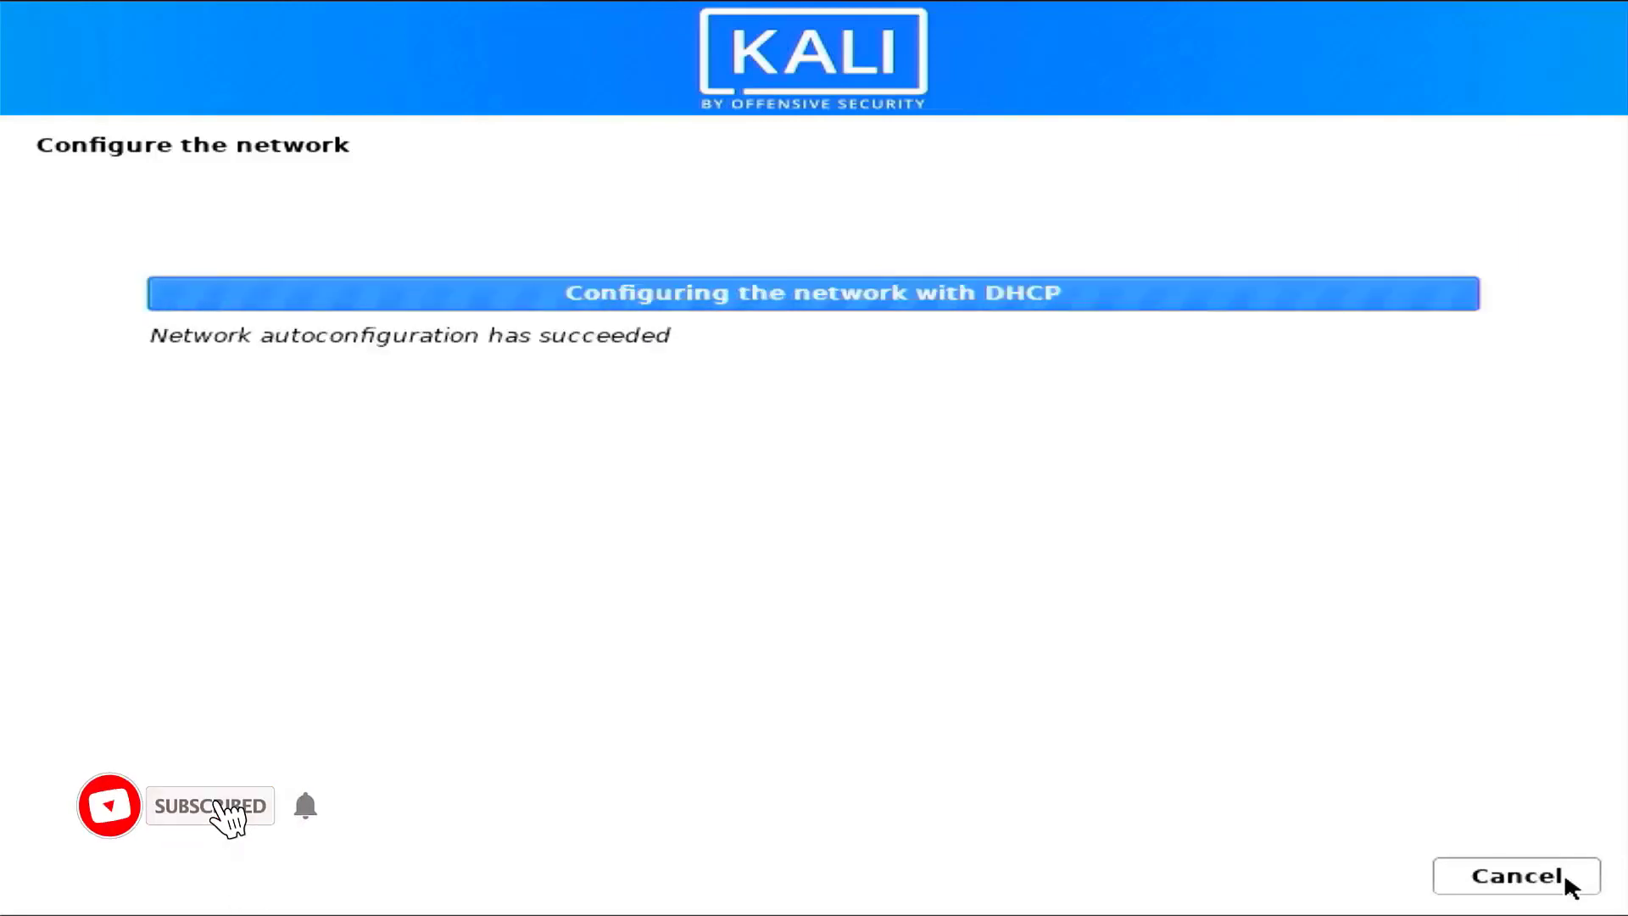
Set the system's hostname to kali and leave the domain name empty.
type("kali")
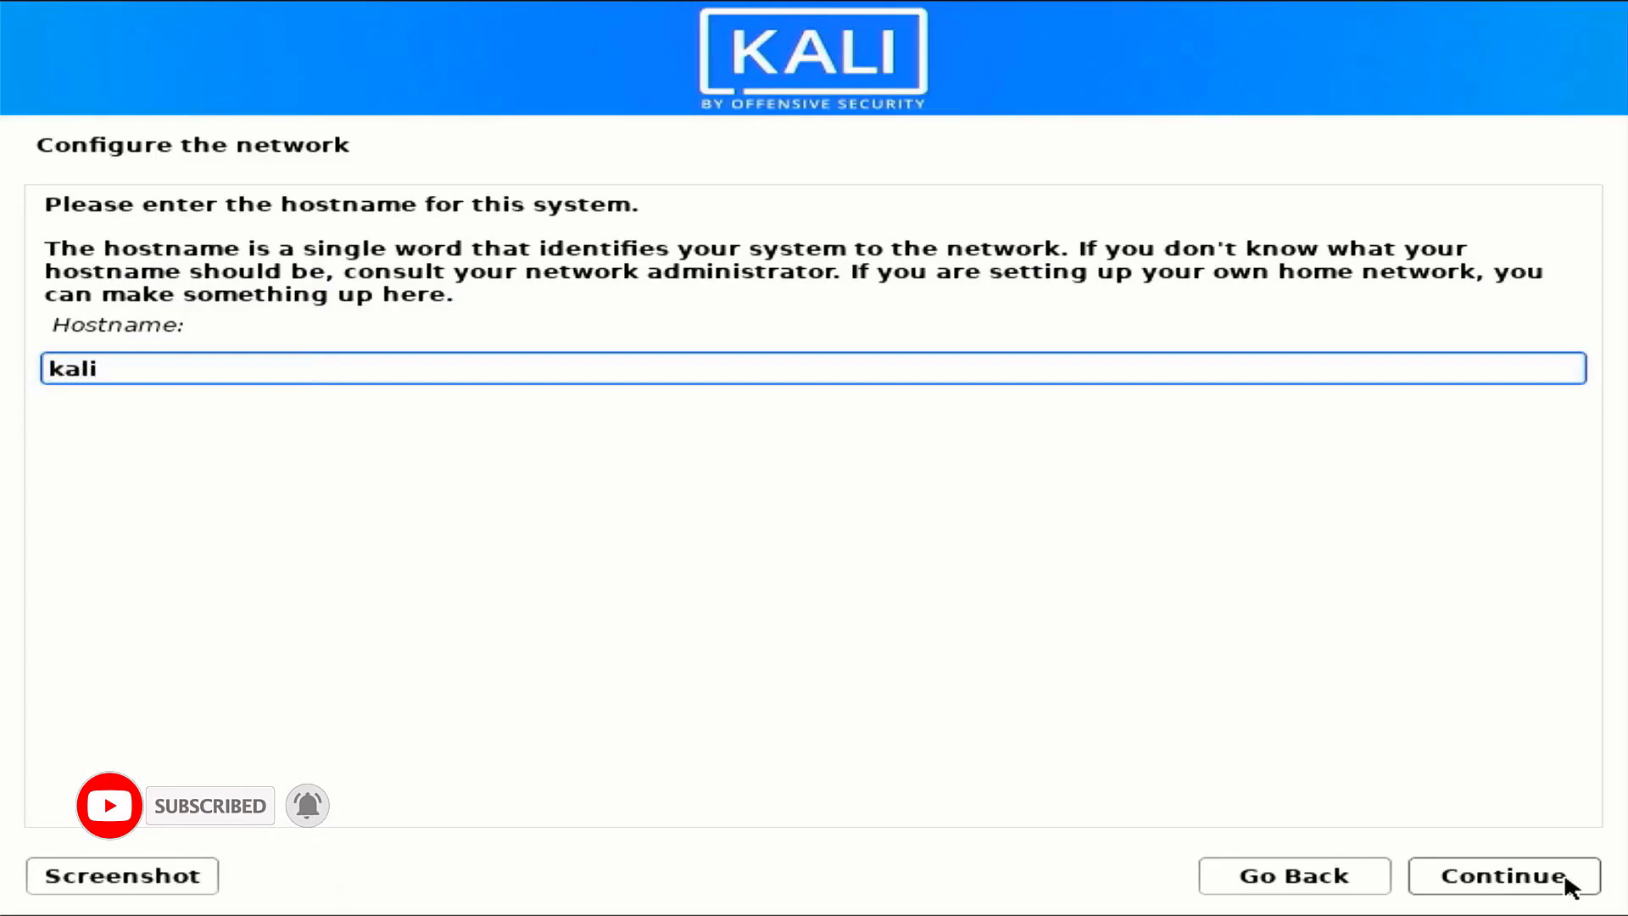
left_click(1565, 876)
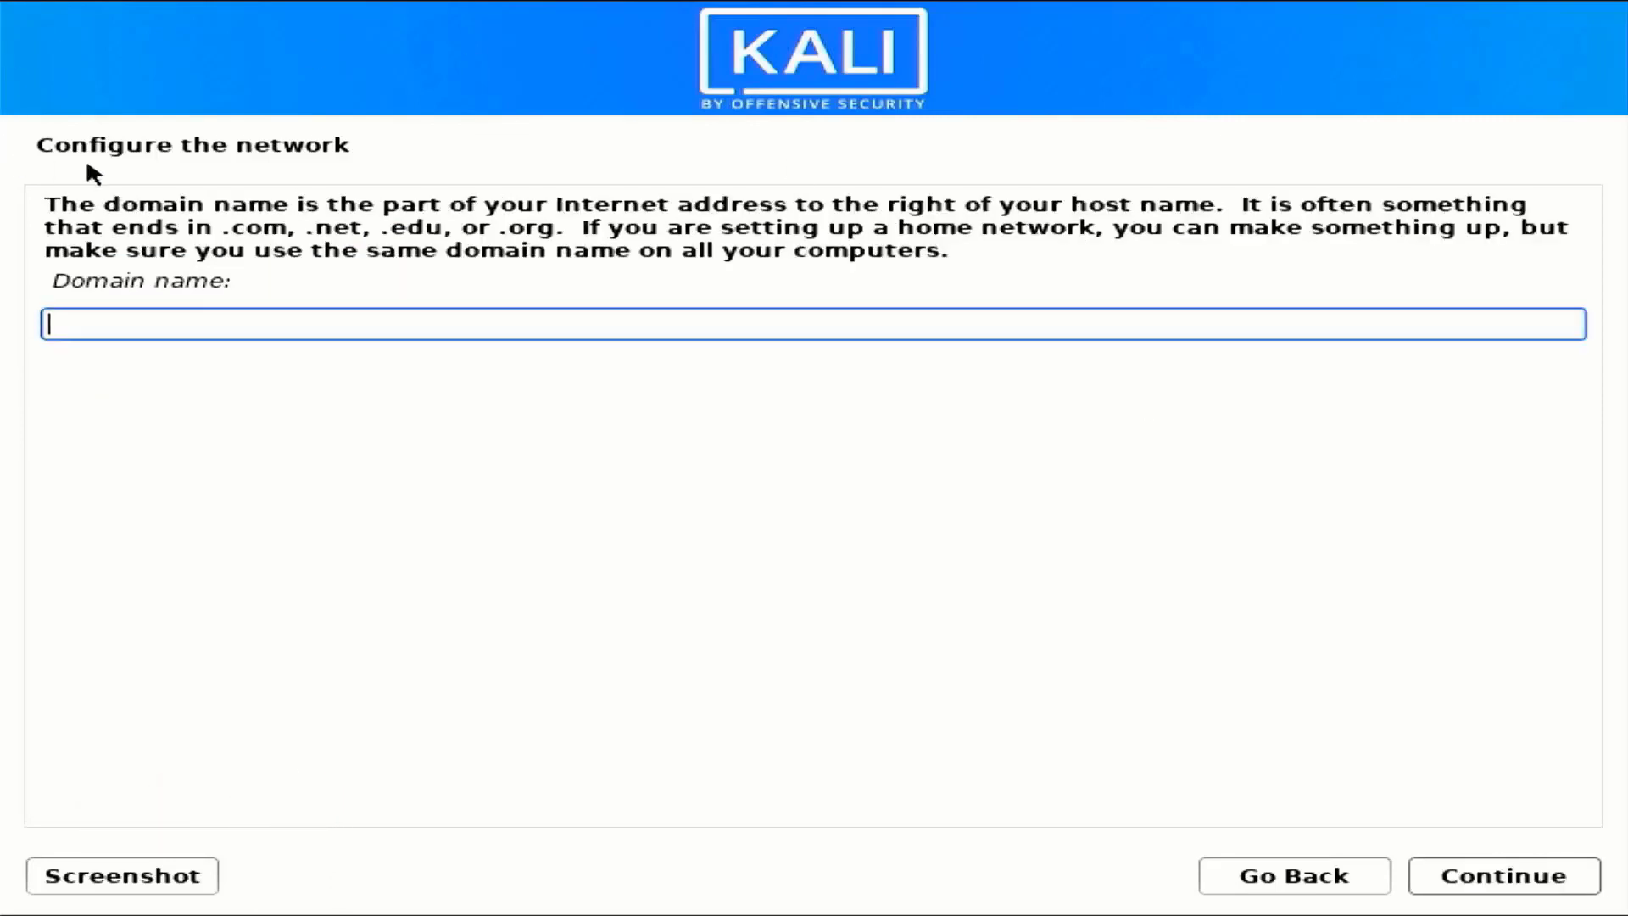
left_click(1542, 894)
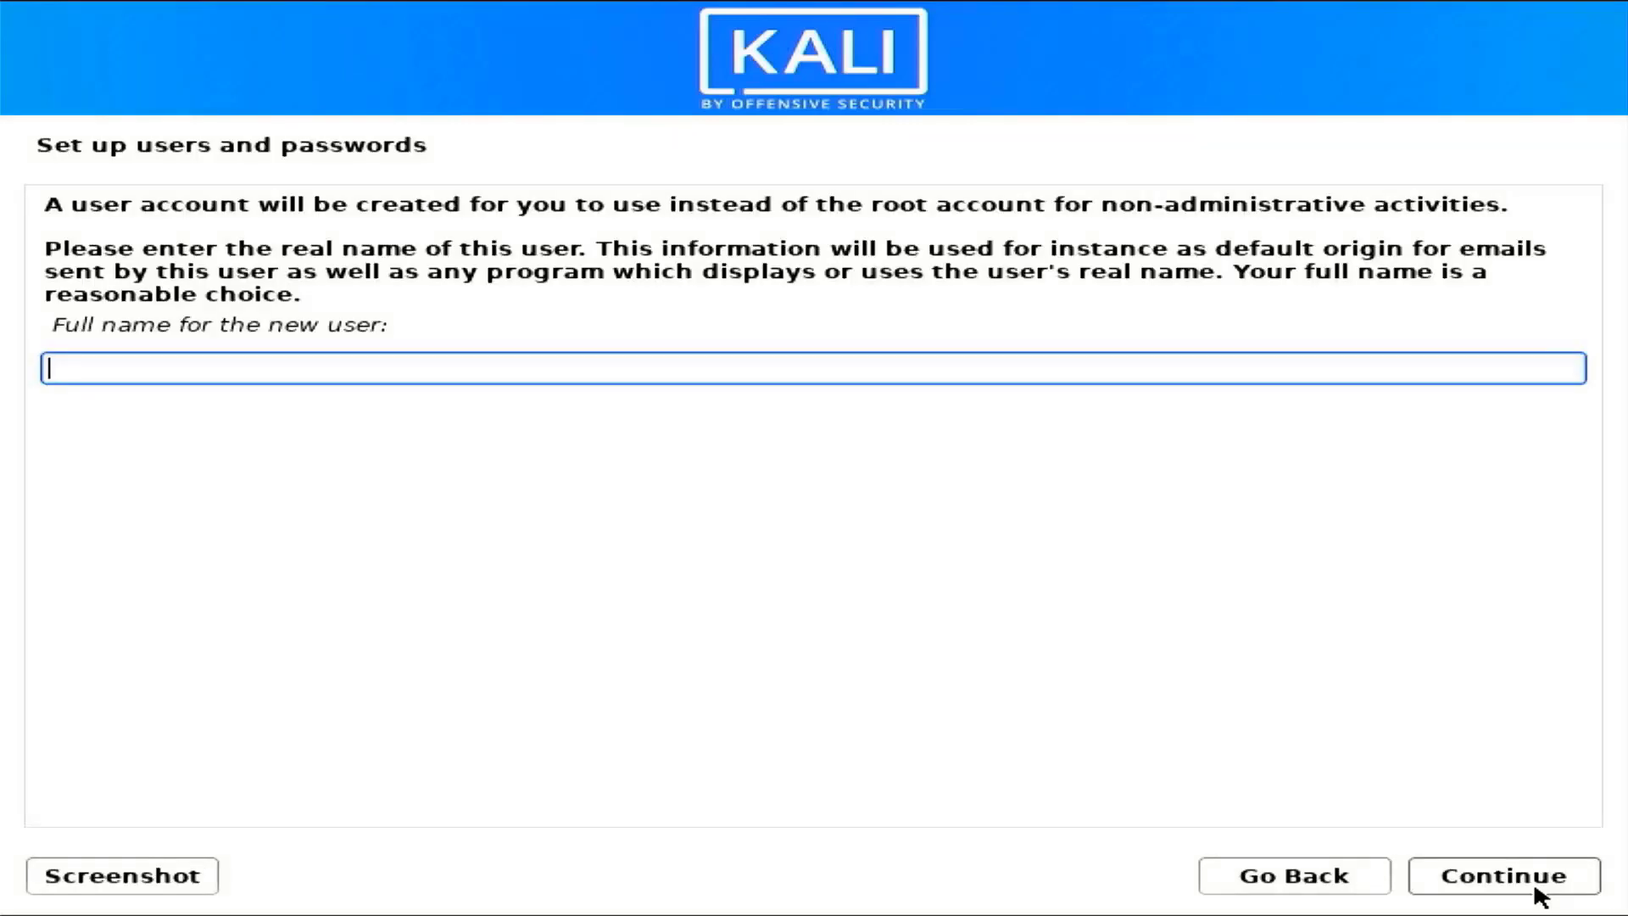
Enter the new user's full name and set the account username to techdhee.
type("TECH DHEE")
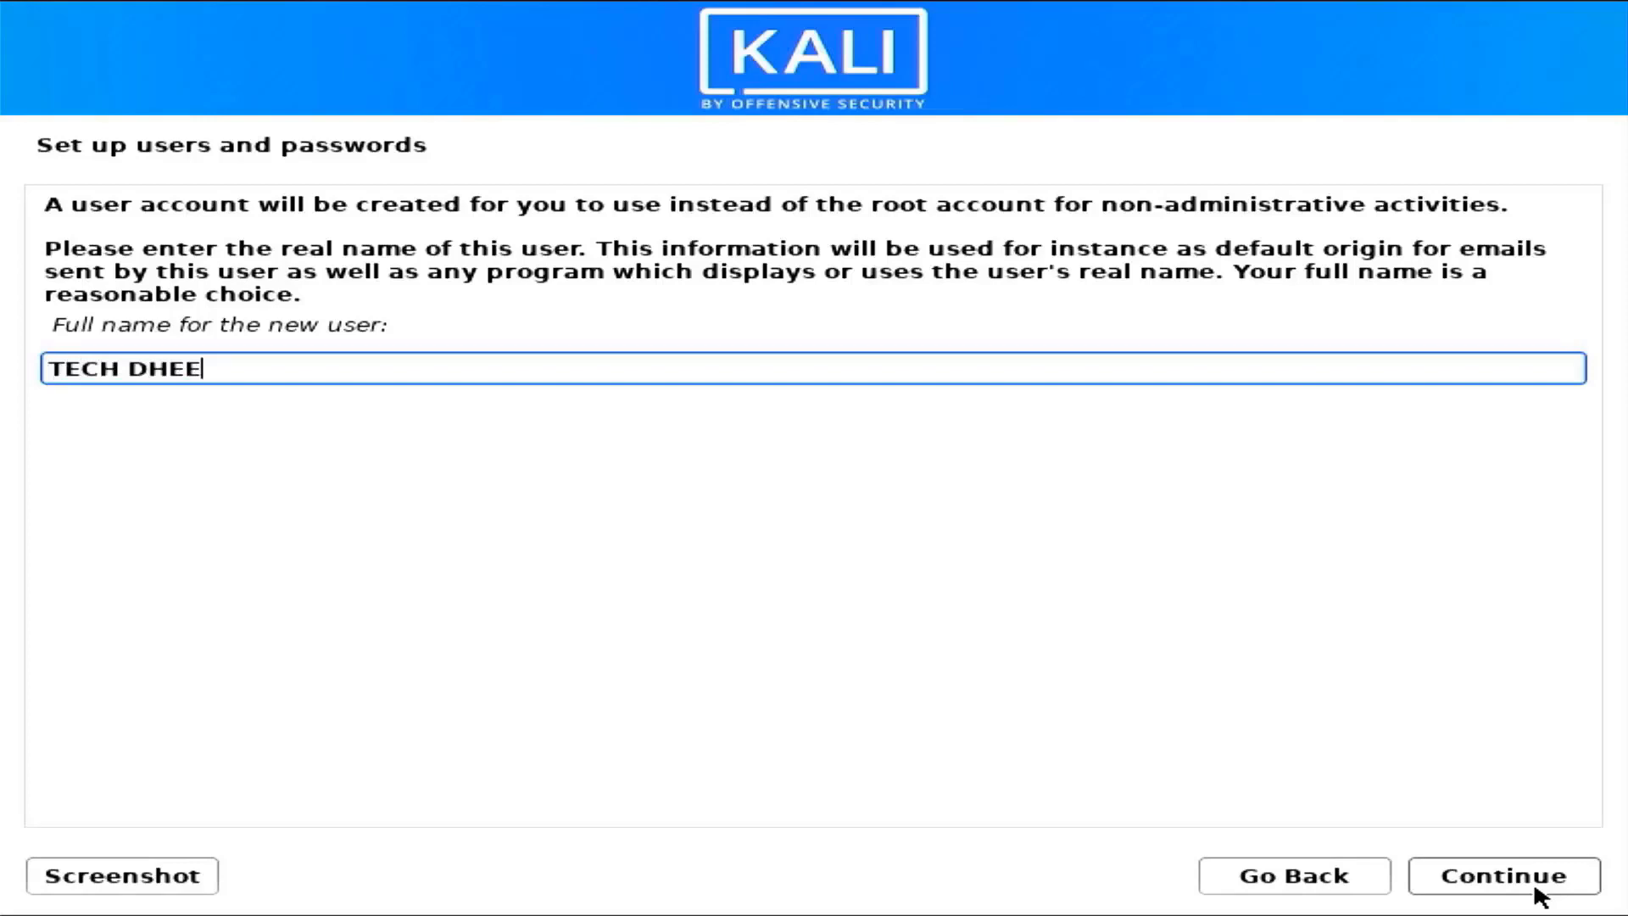
left_click(1554, 872)
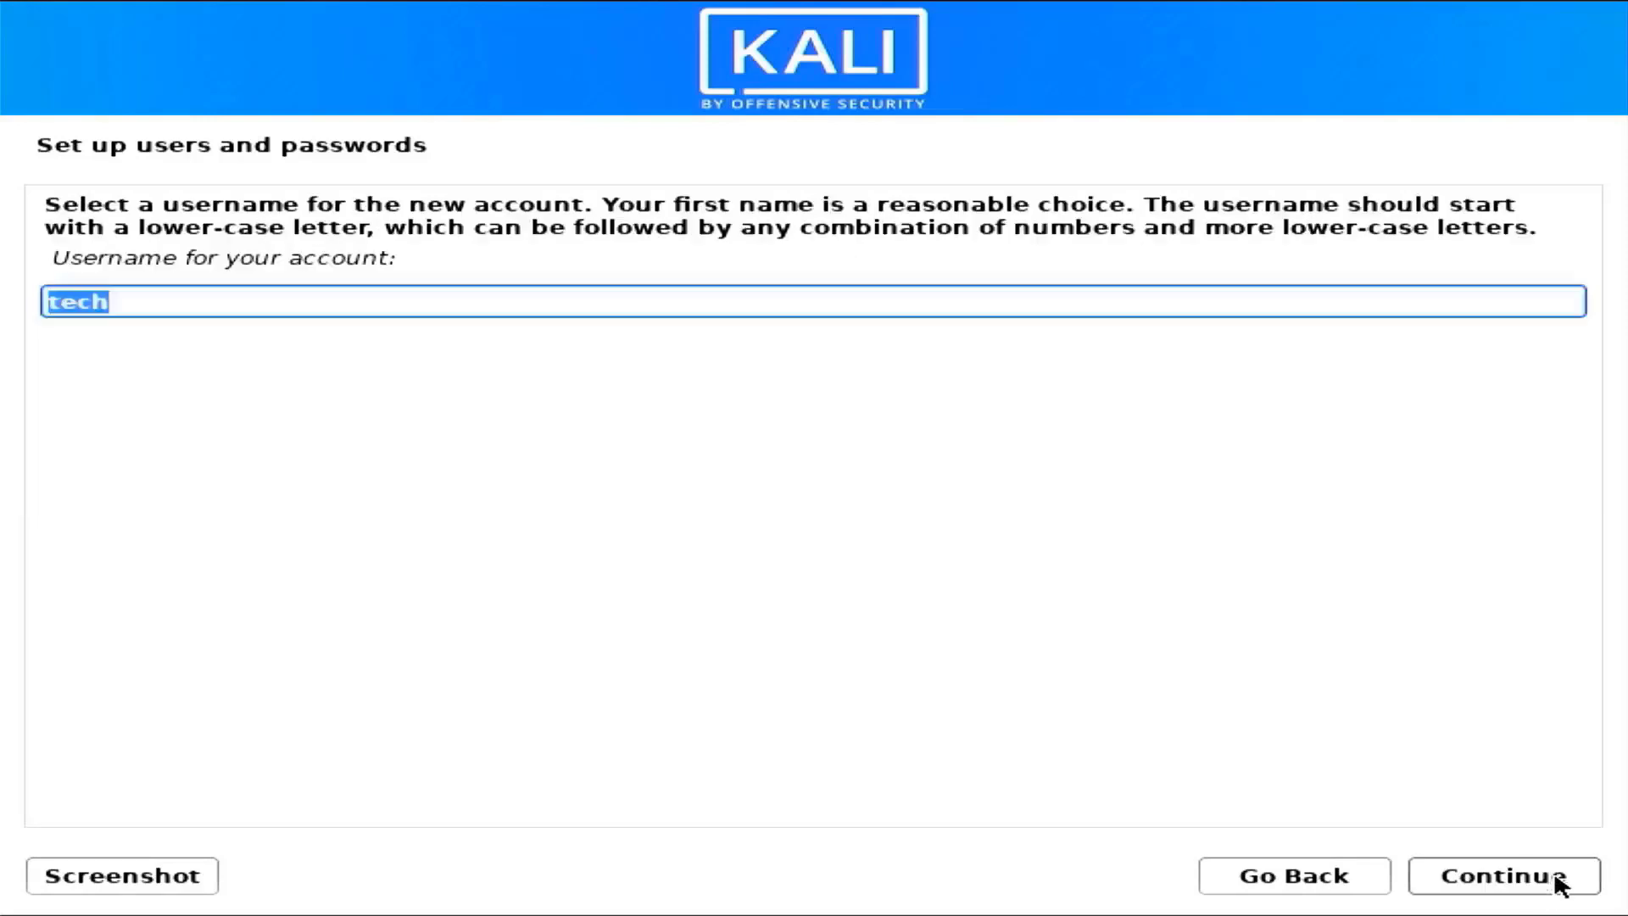
key("End")
type("dhee")
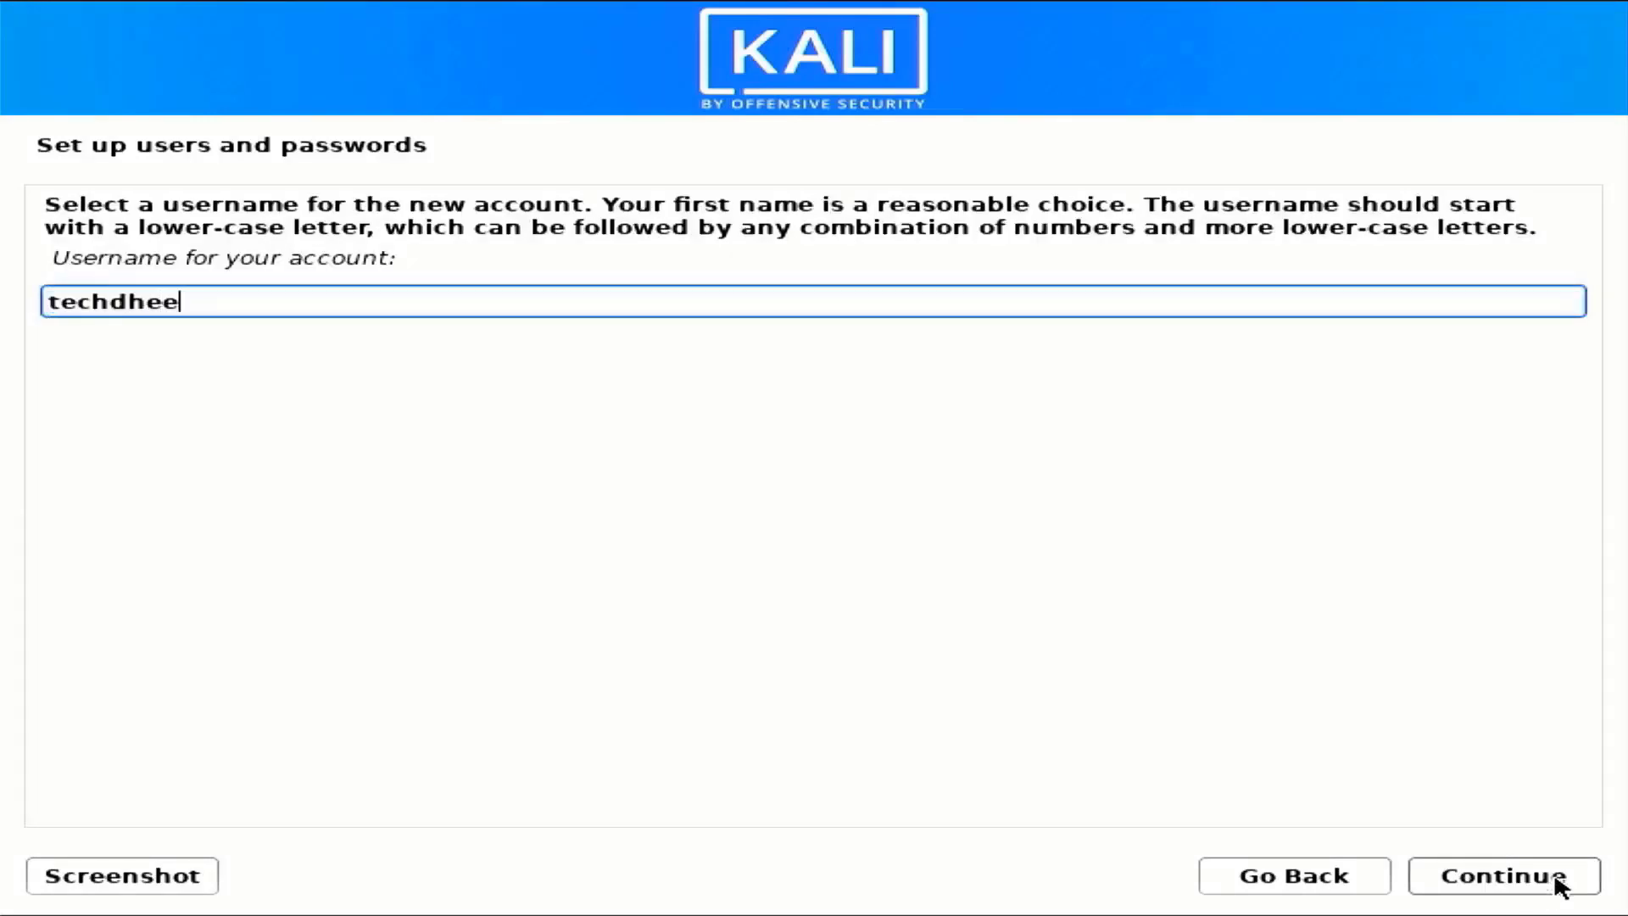
left_click(1558, 882)
Enter the new user's password and repeat it for verification.
type("*********")
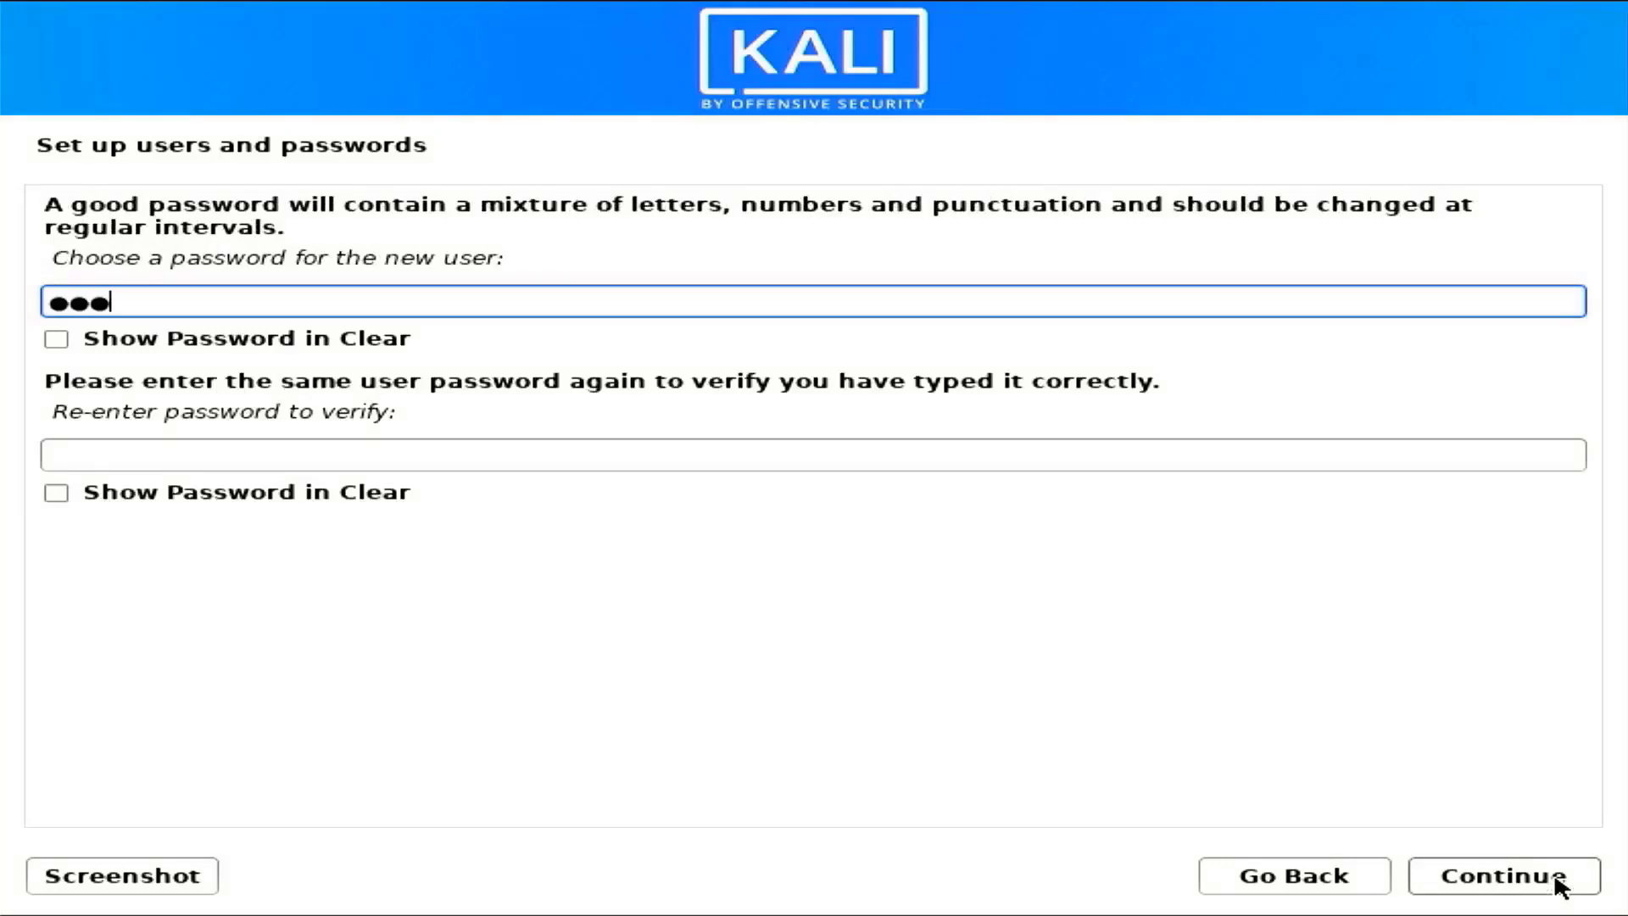
key("Tab")
key("Tab")
type("*********")
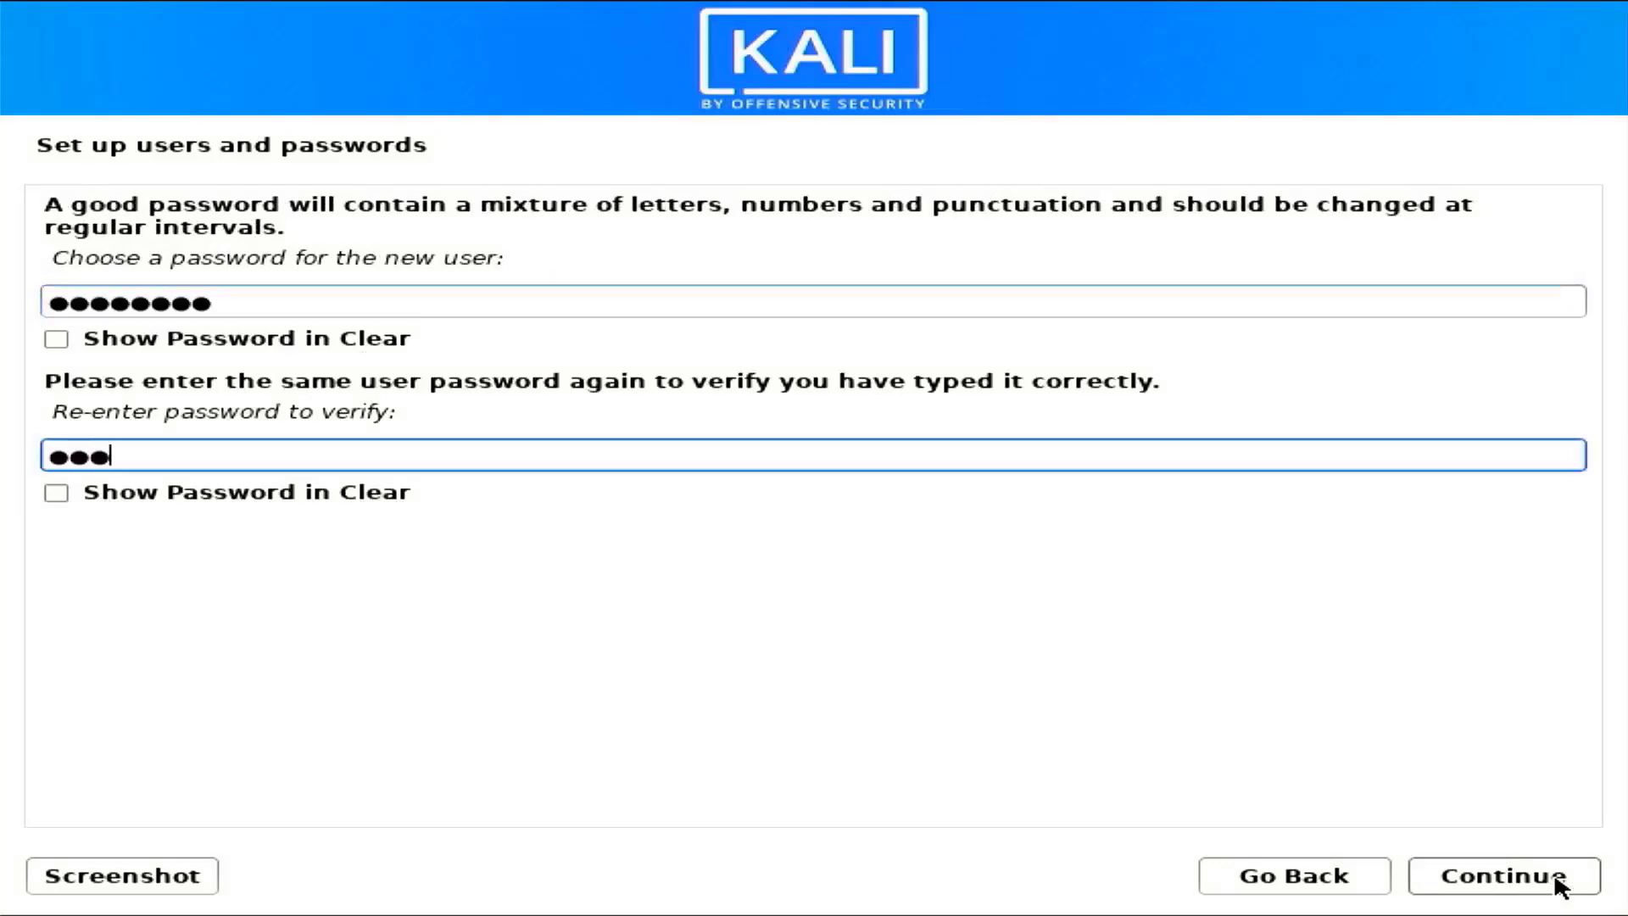
left_click(1560, 882)
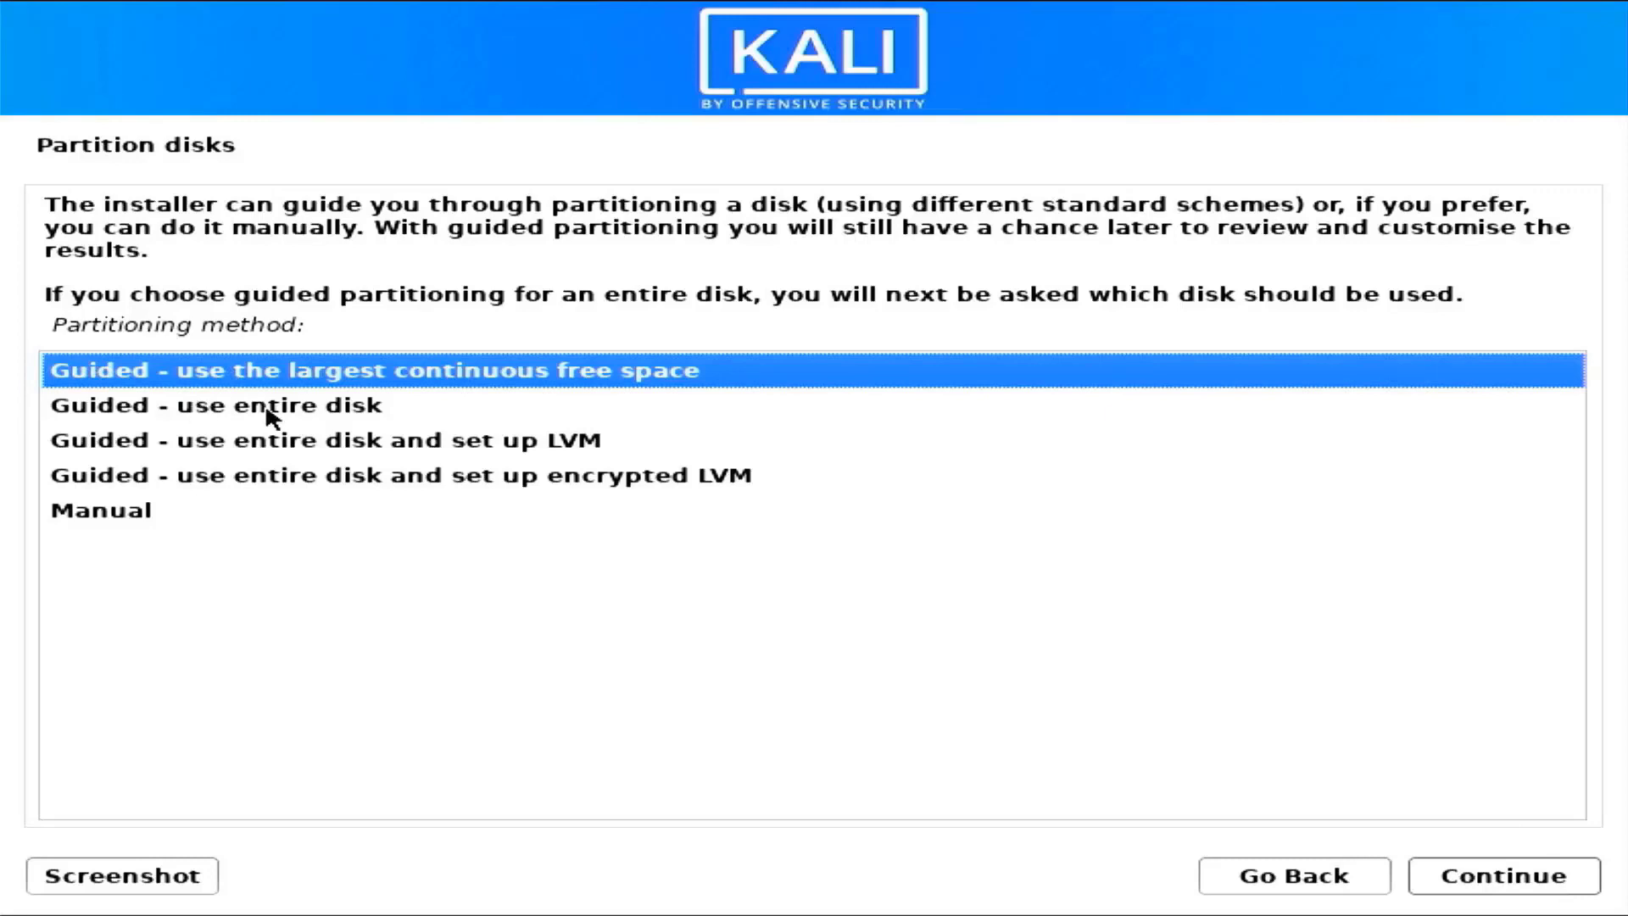
Choose the manual partitioning method and view the existing partitions of the sda disk.
left_click(98, 511)
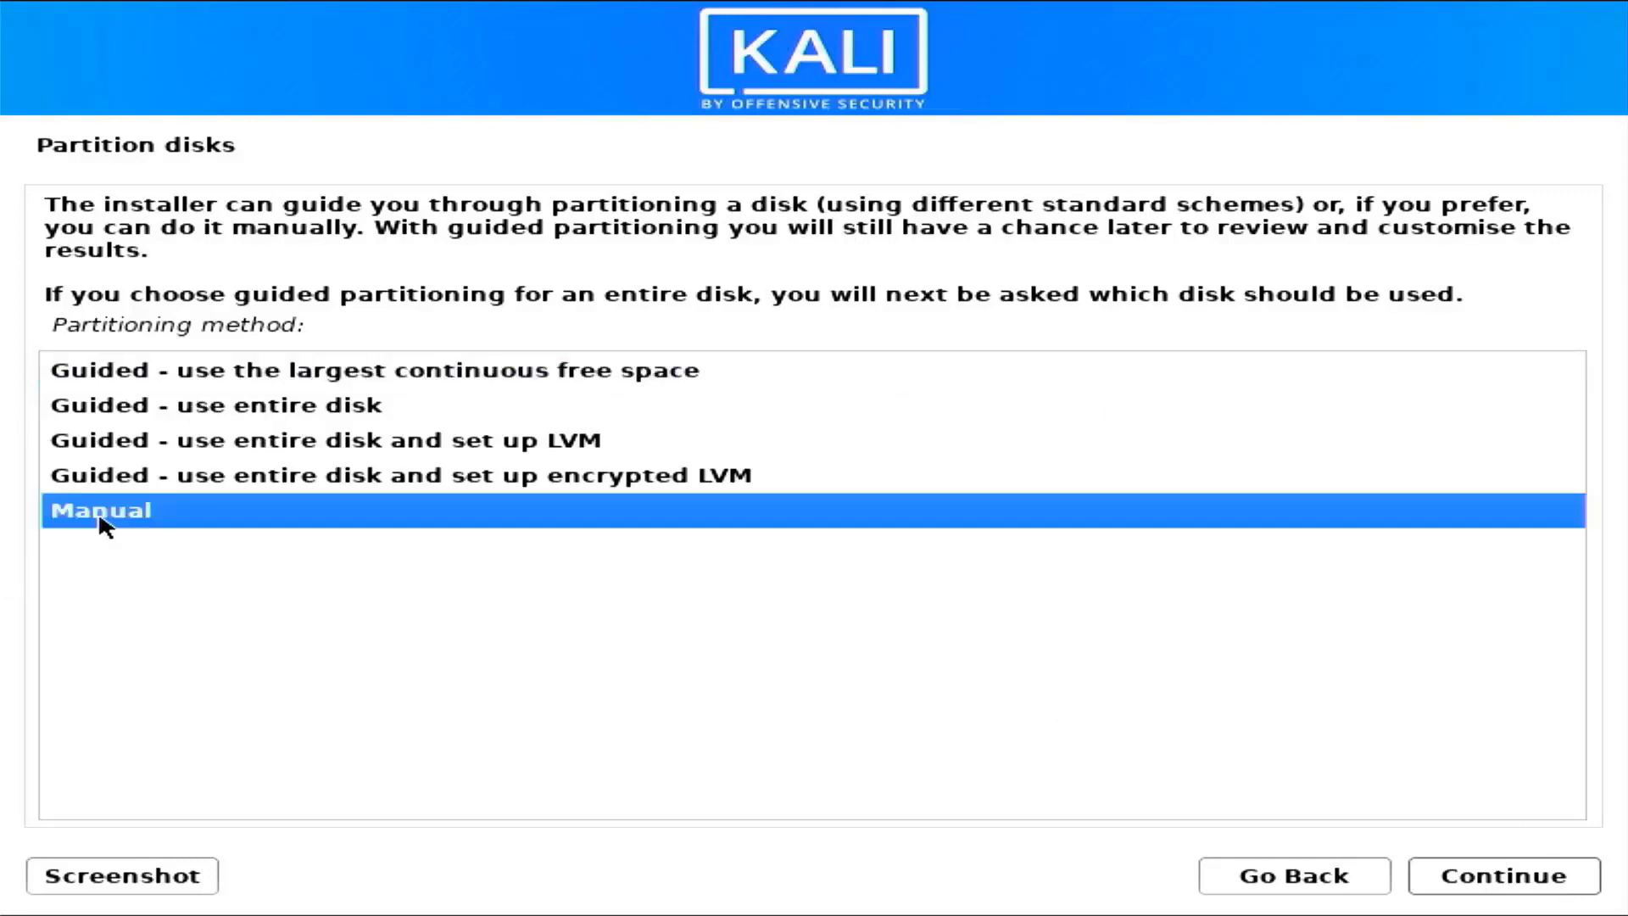
left_click(1555, 867)
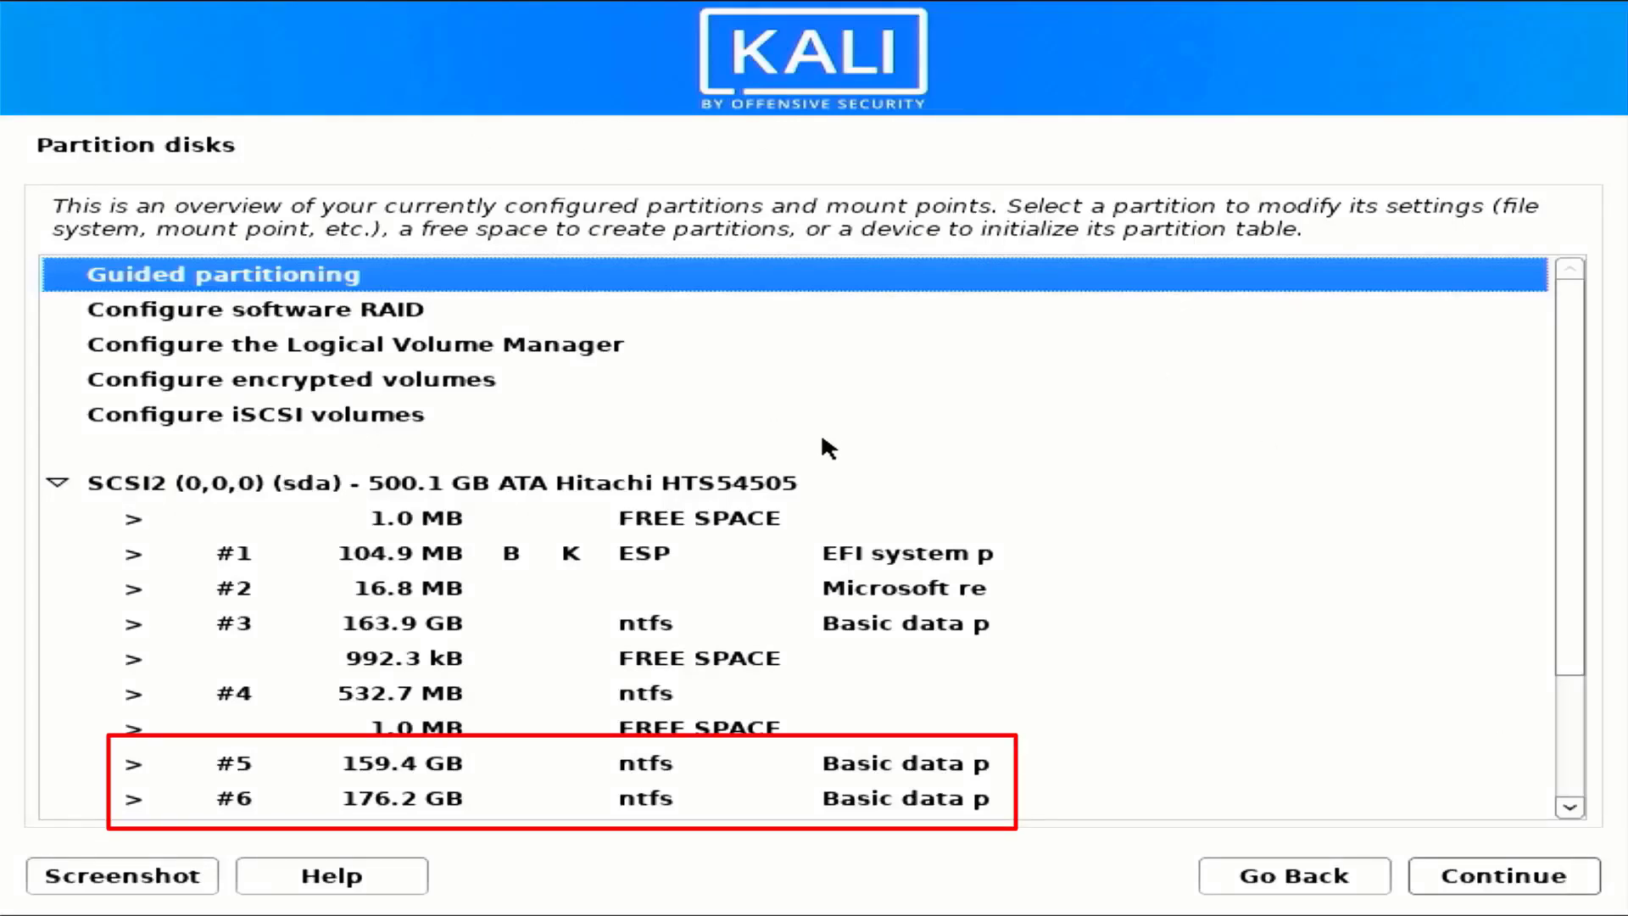
scroll(821, 431, "down", 2)
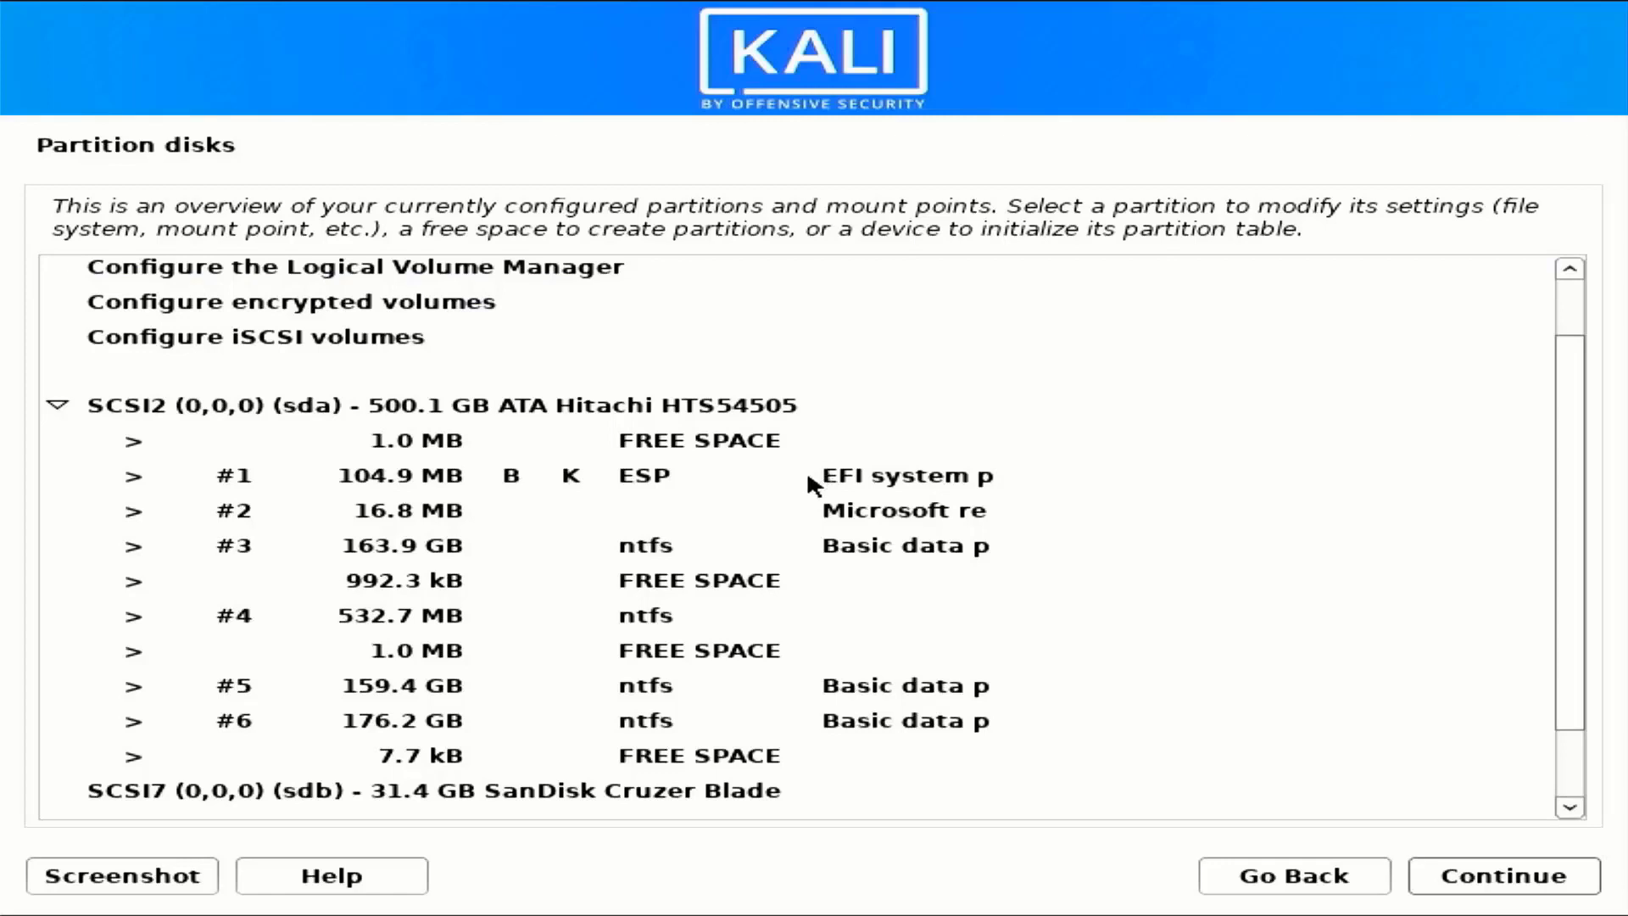
Delete the EFI system partition (#1) from the sda disk.
left_click(425, 476)
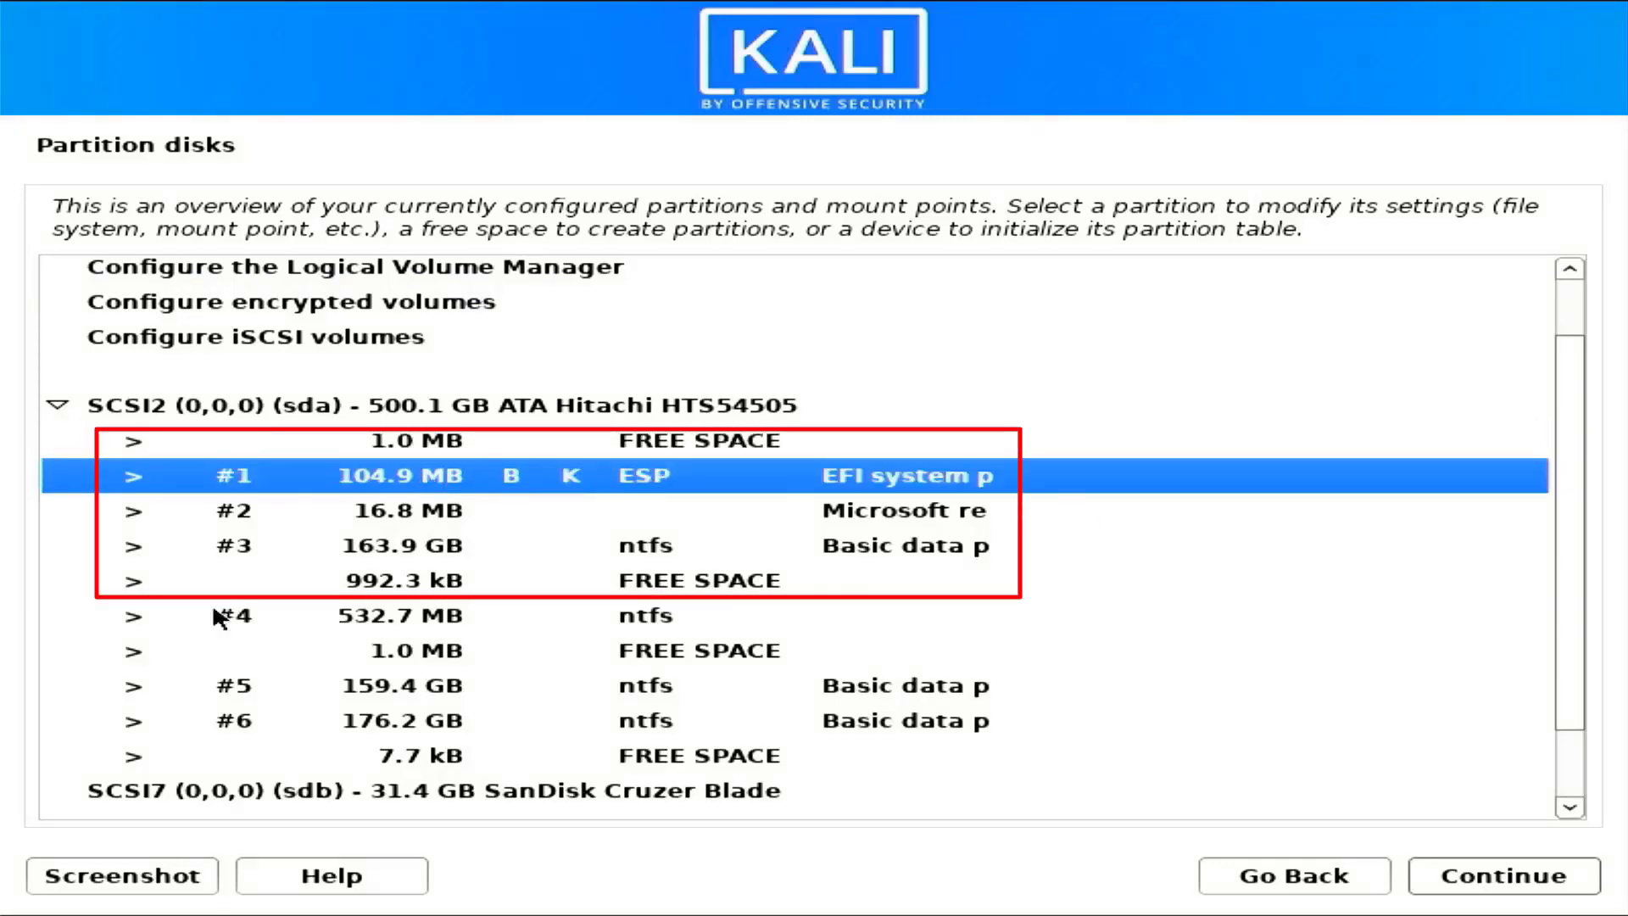
scroll(545, 567, "down", 2)
scroll(543, 568, "up", 4)
scroll(540, 561, "up", 1)
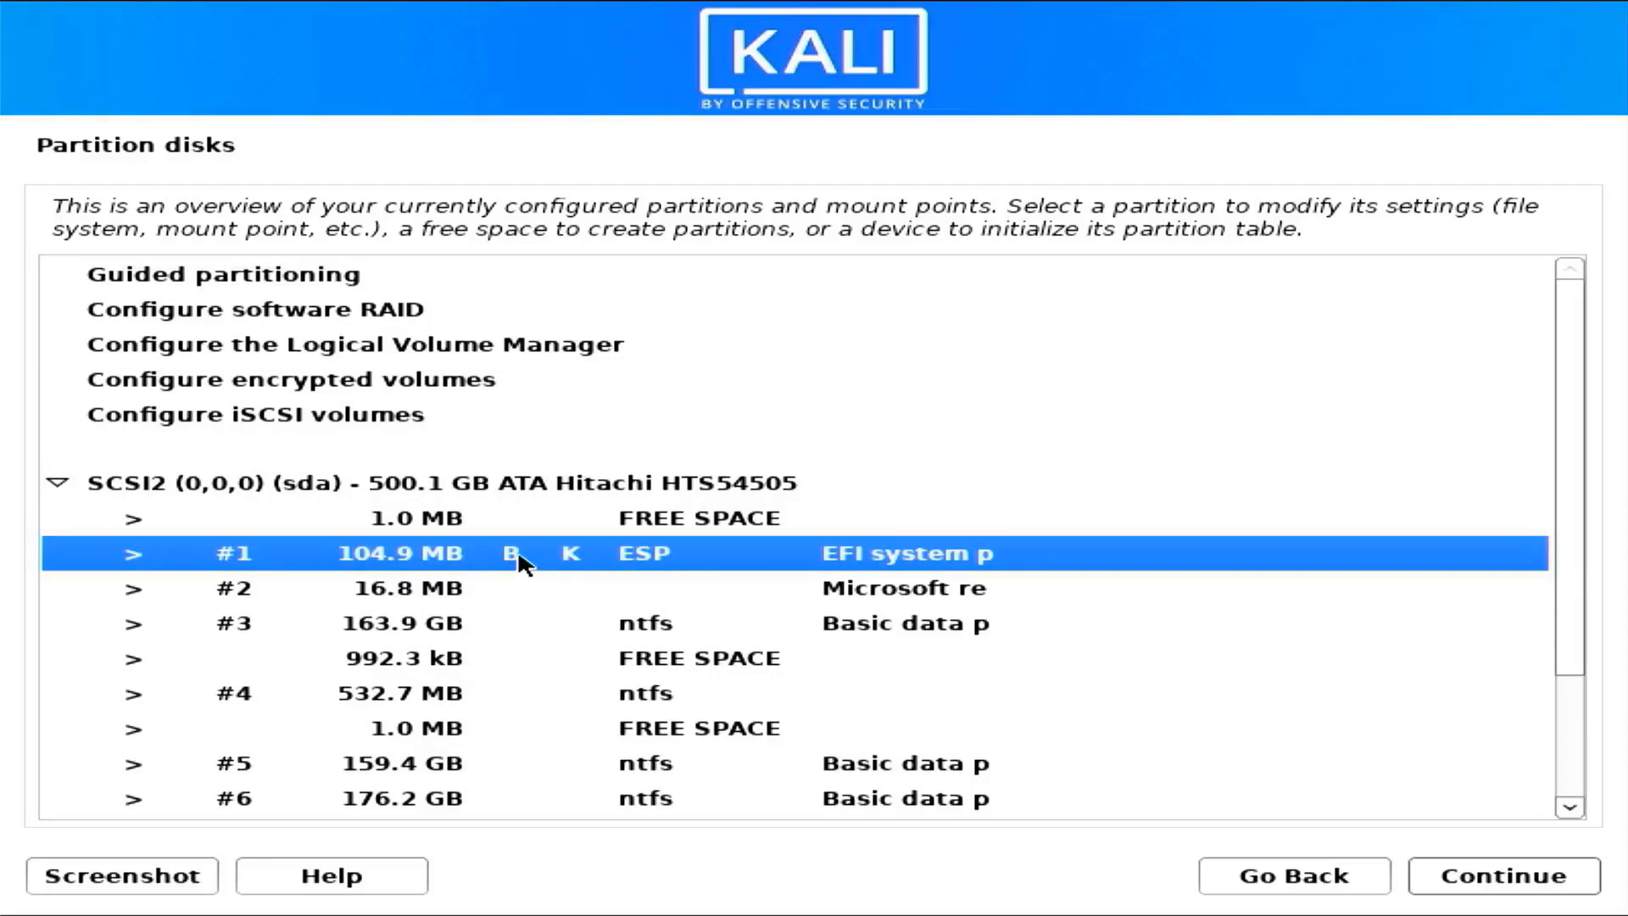
double_click(518, 556)
double_click(119, 524)
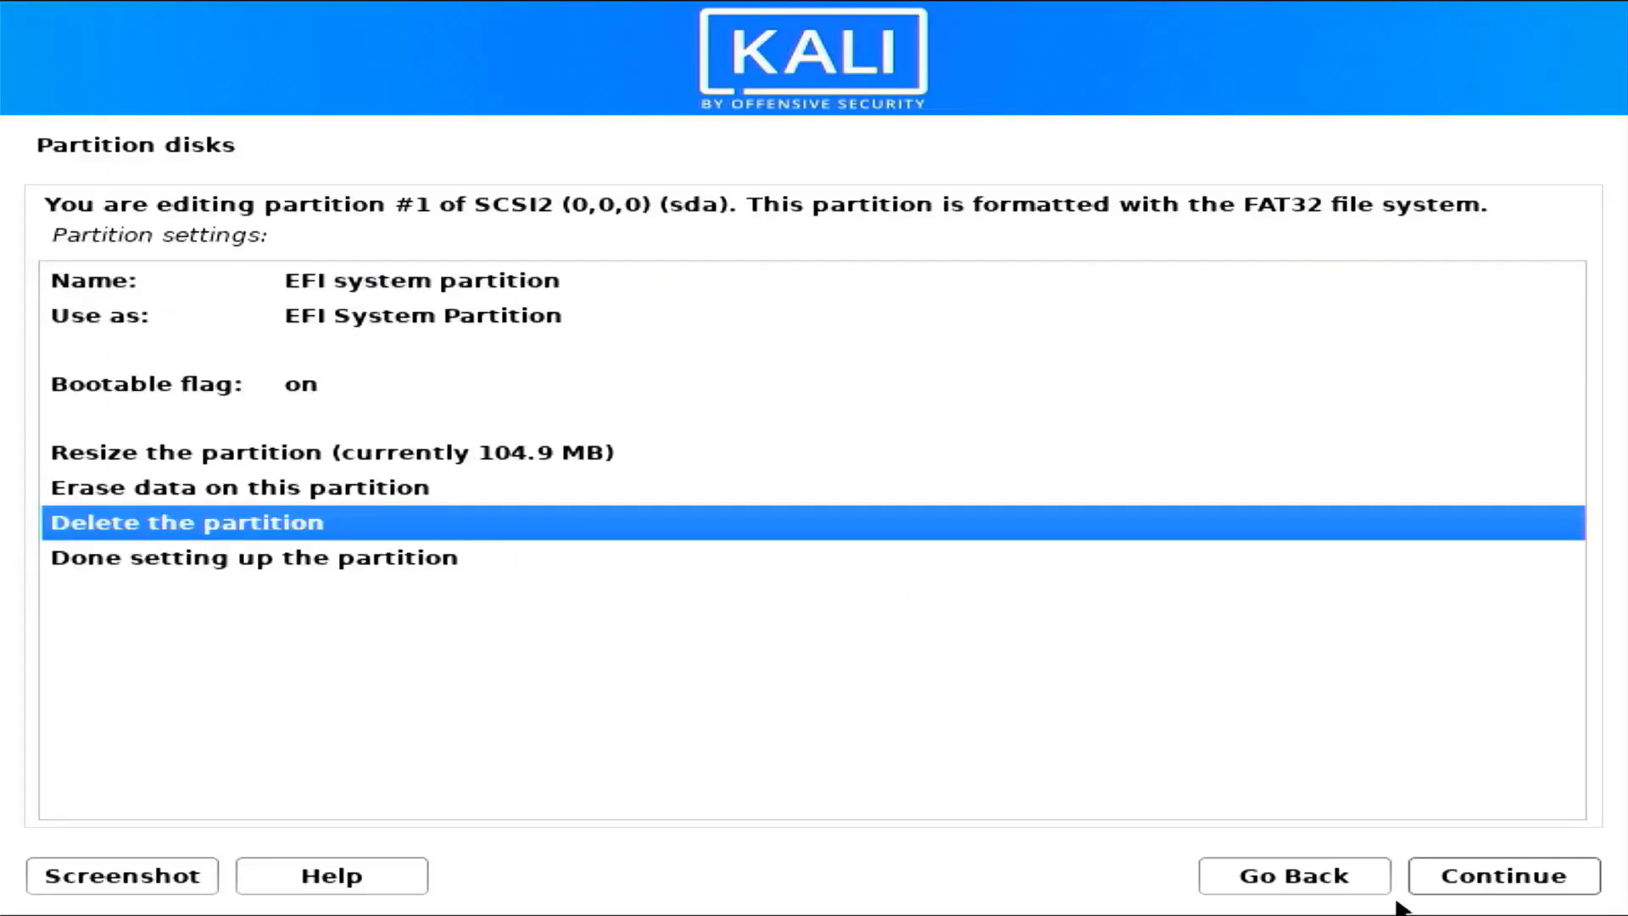
Delete the Microsoft reserved partition (#2) and the NTFS basic data partition (#3) from the sda disk.
left_click(458, 560)
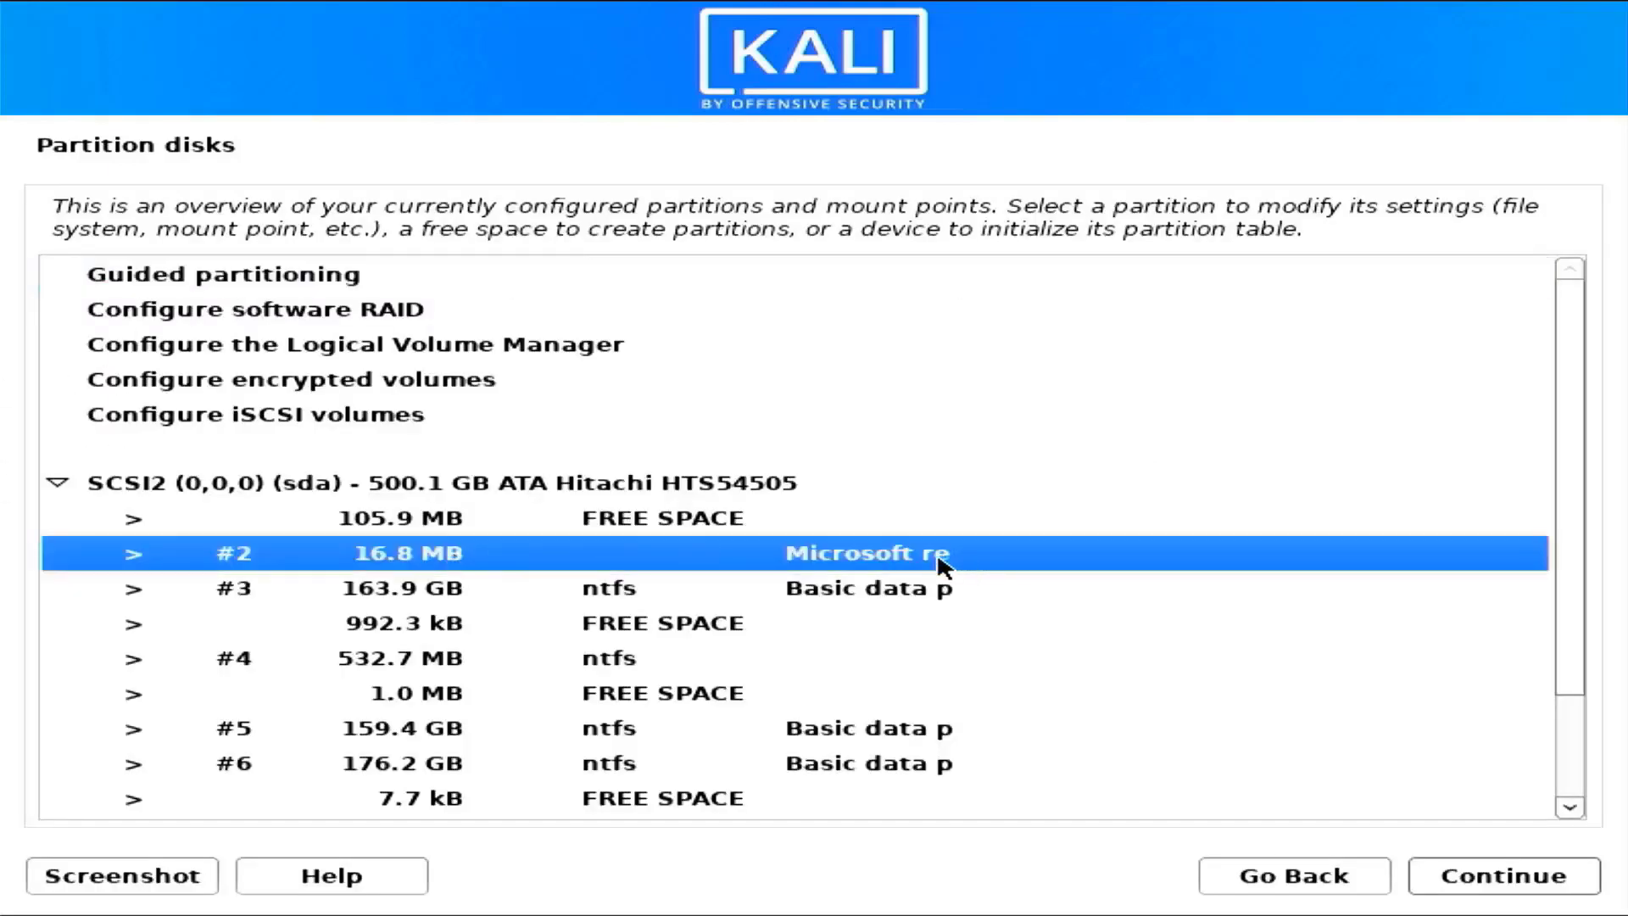
left_click(1588, 882)
left_click(574, 482)
left_click(1522, 889)
left_click(843, 552)
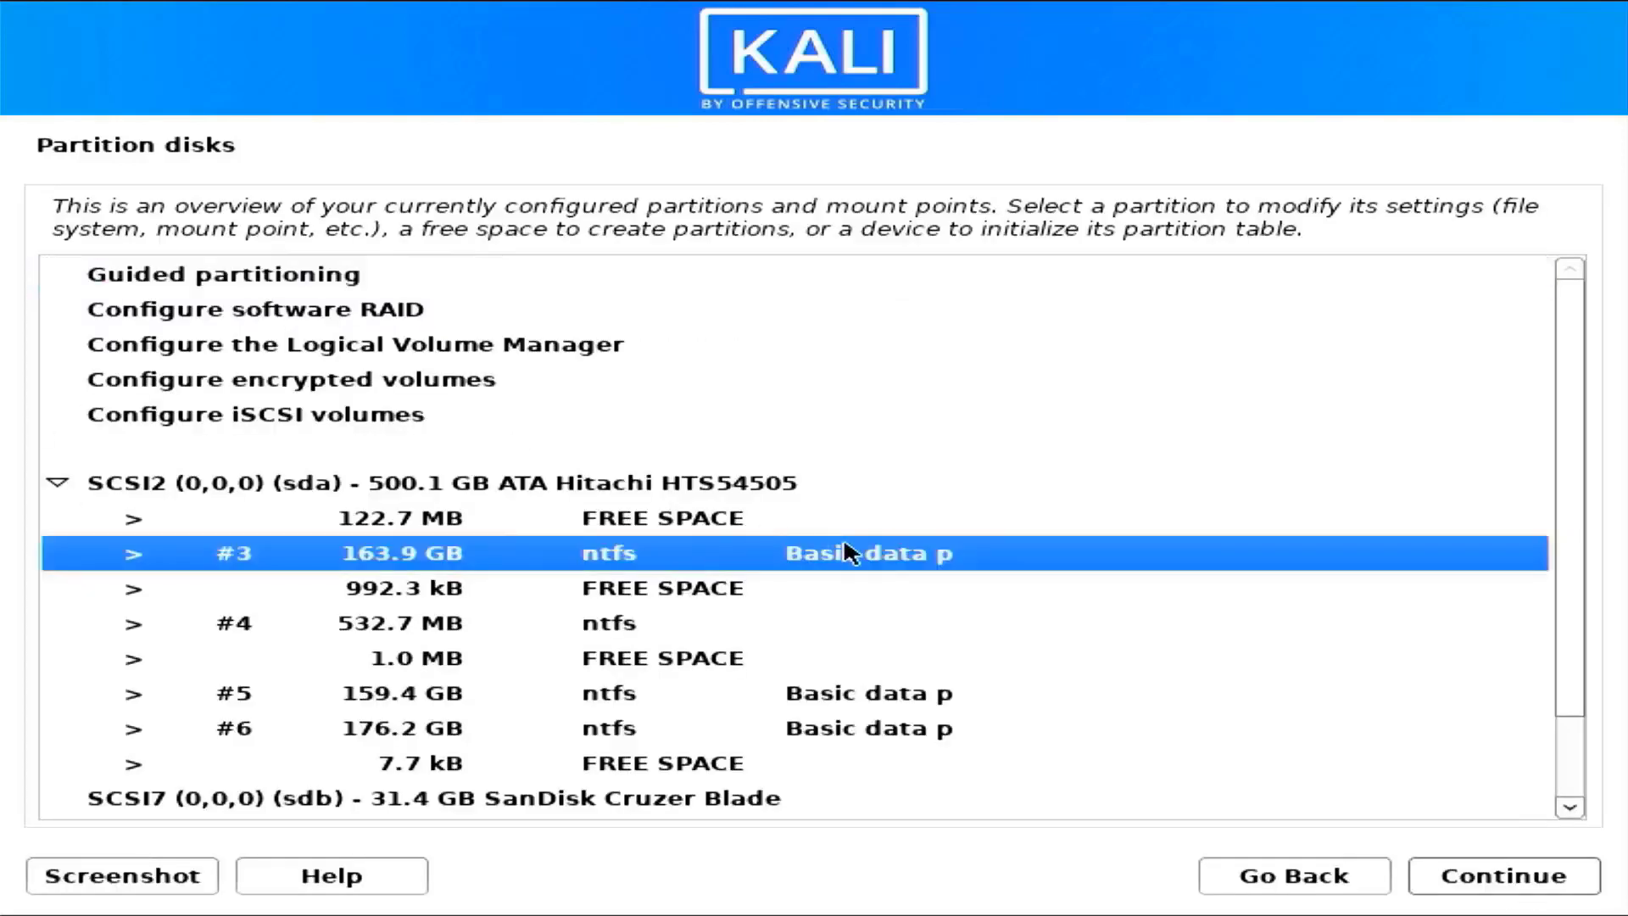
left_click(1555, 890)
left_click(1475, 873)
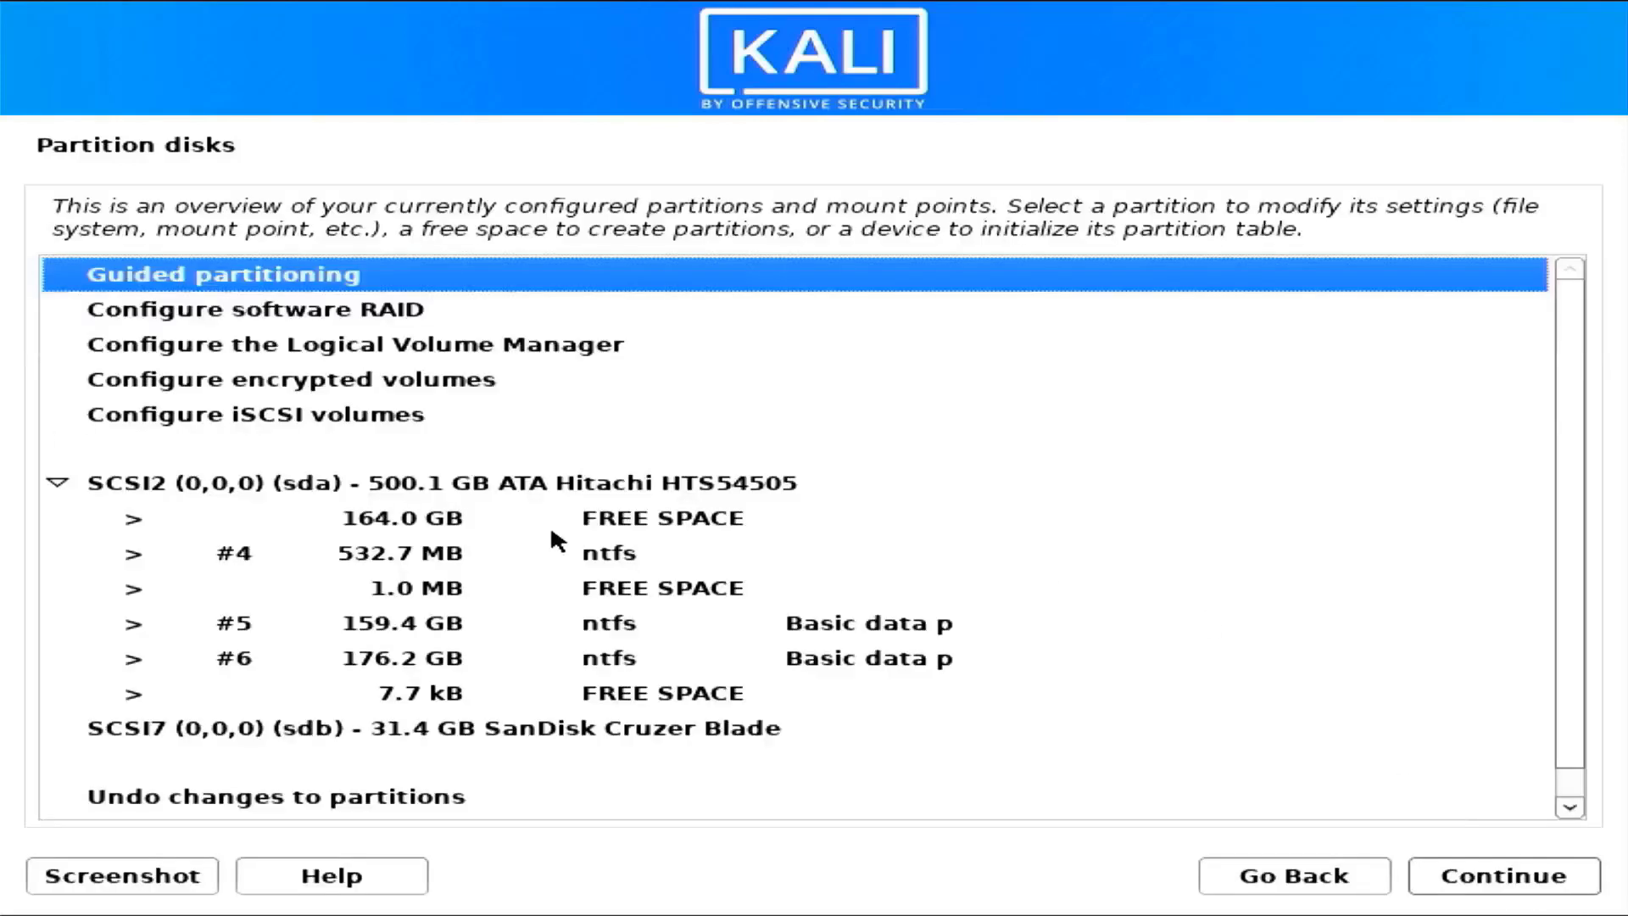
Create a new 500MB partition in the 164.0 GB free space on the sda disk.
left_click(447, 517)
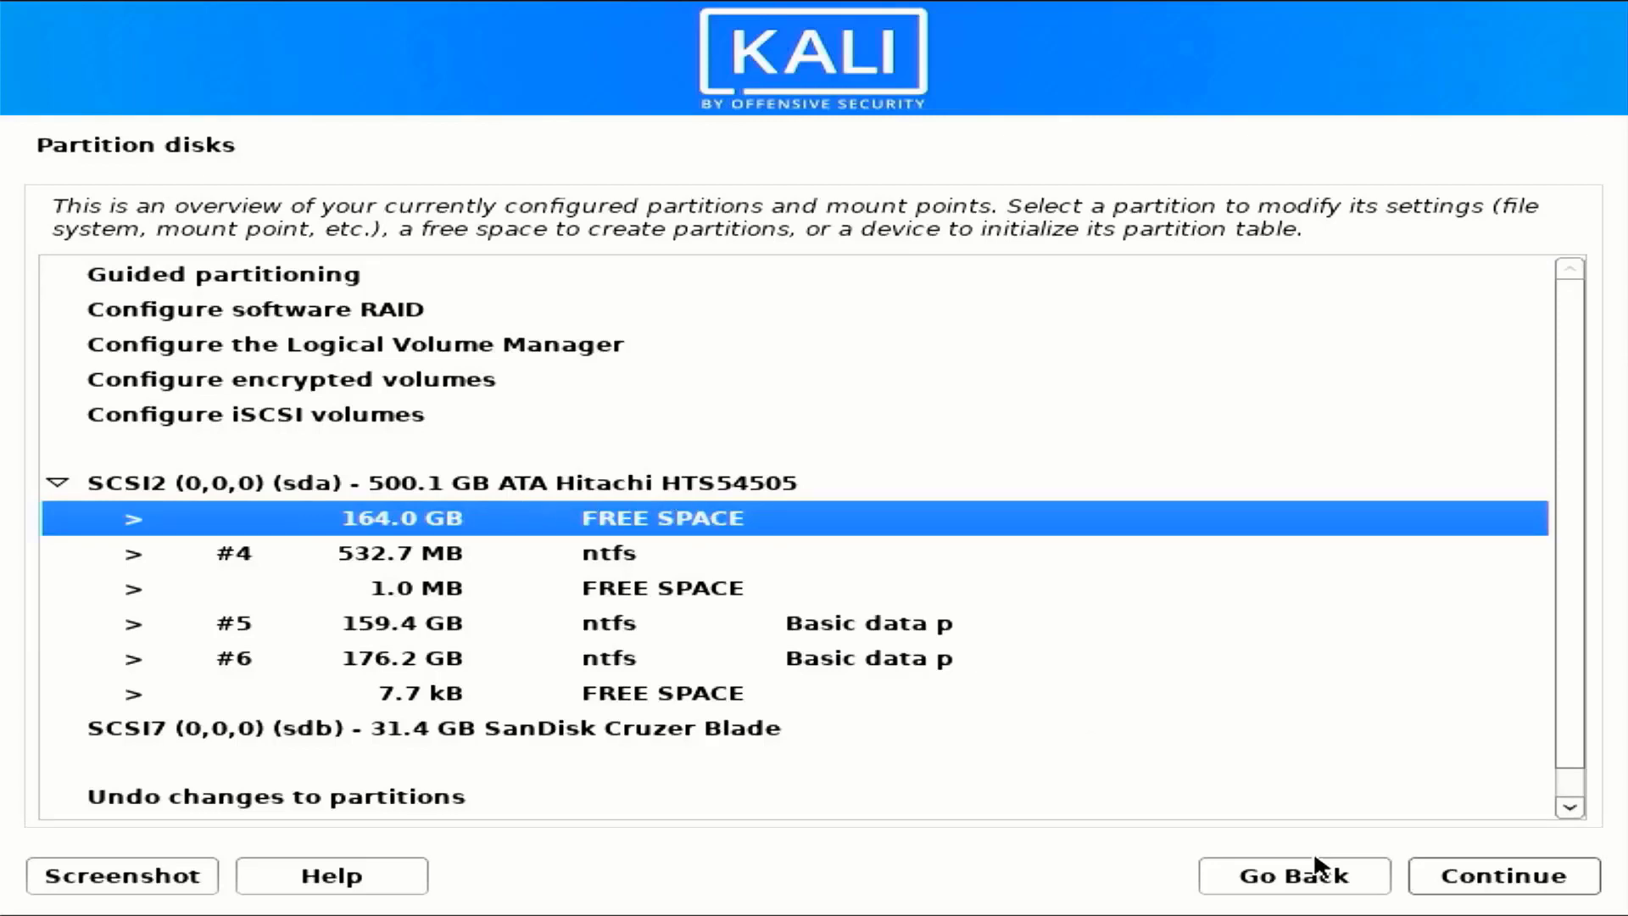
left_click(1552, 880)
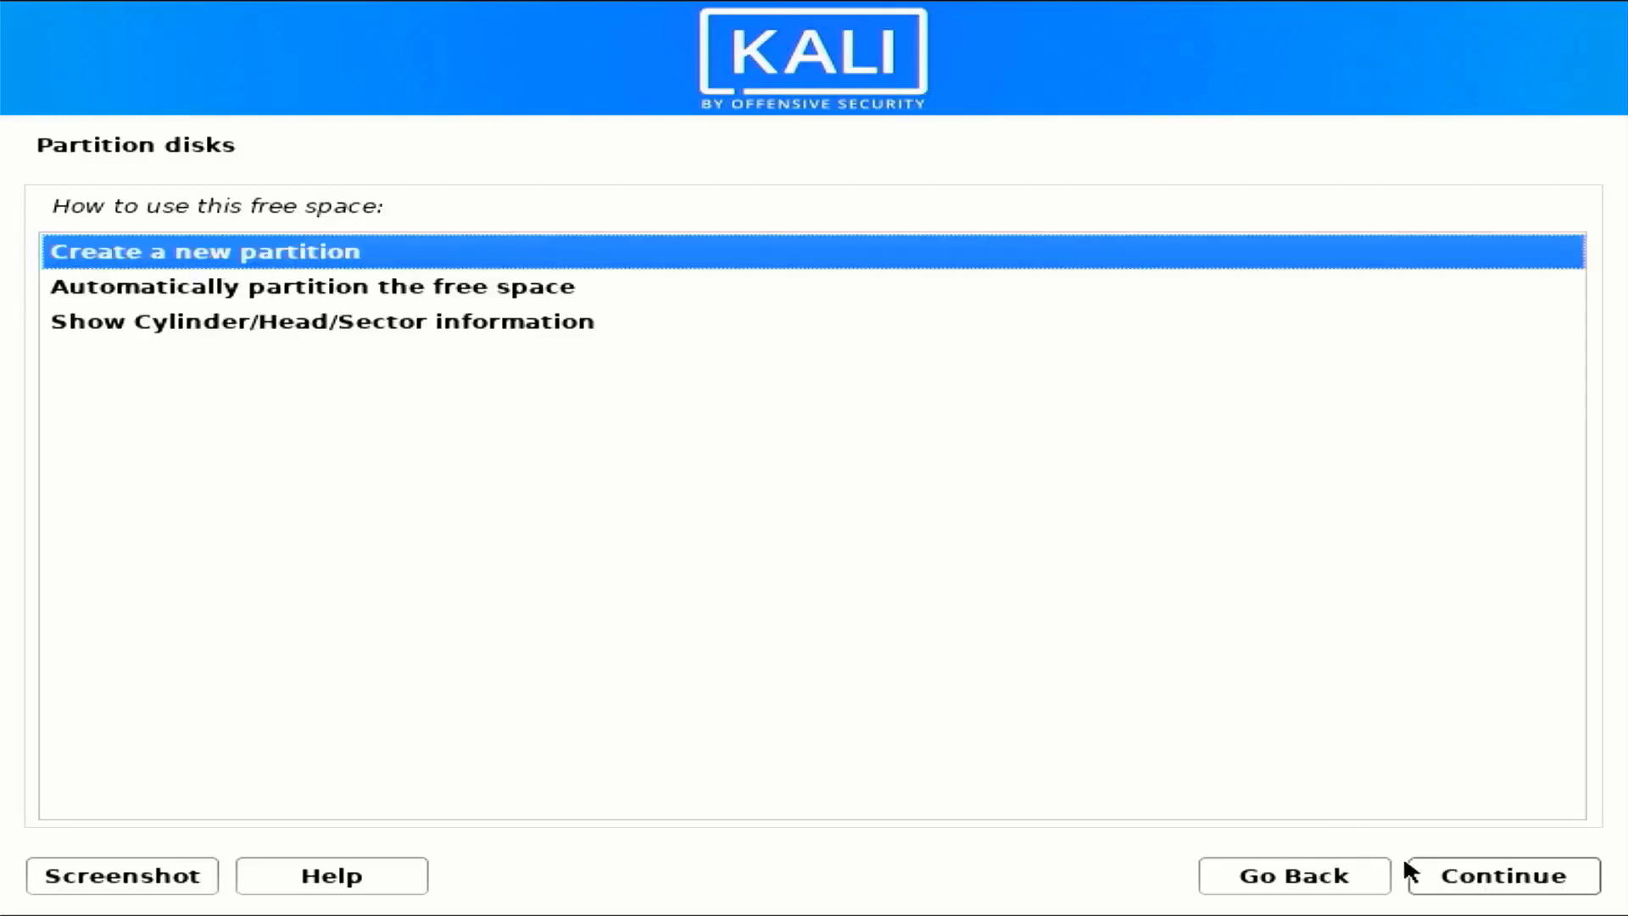
left_click(1450, 878)
type("500")
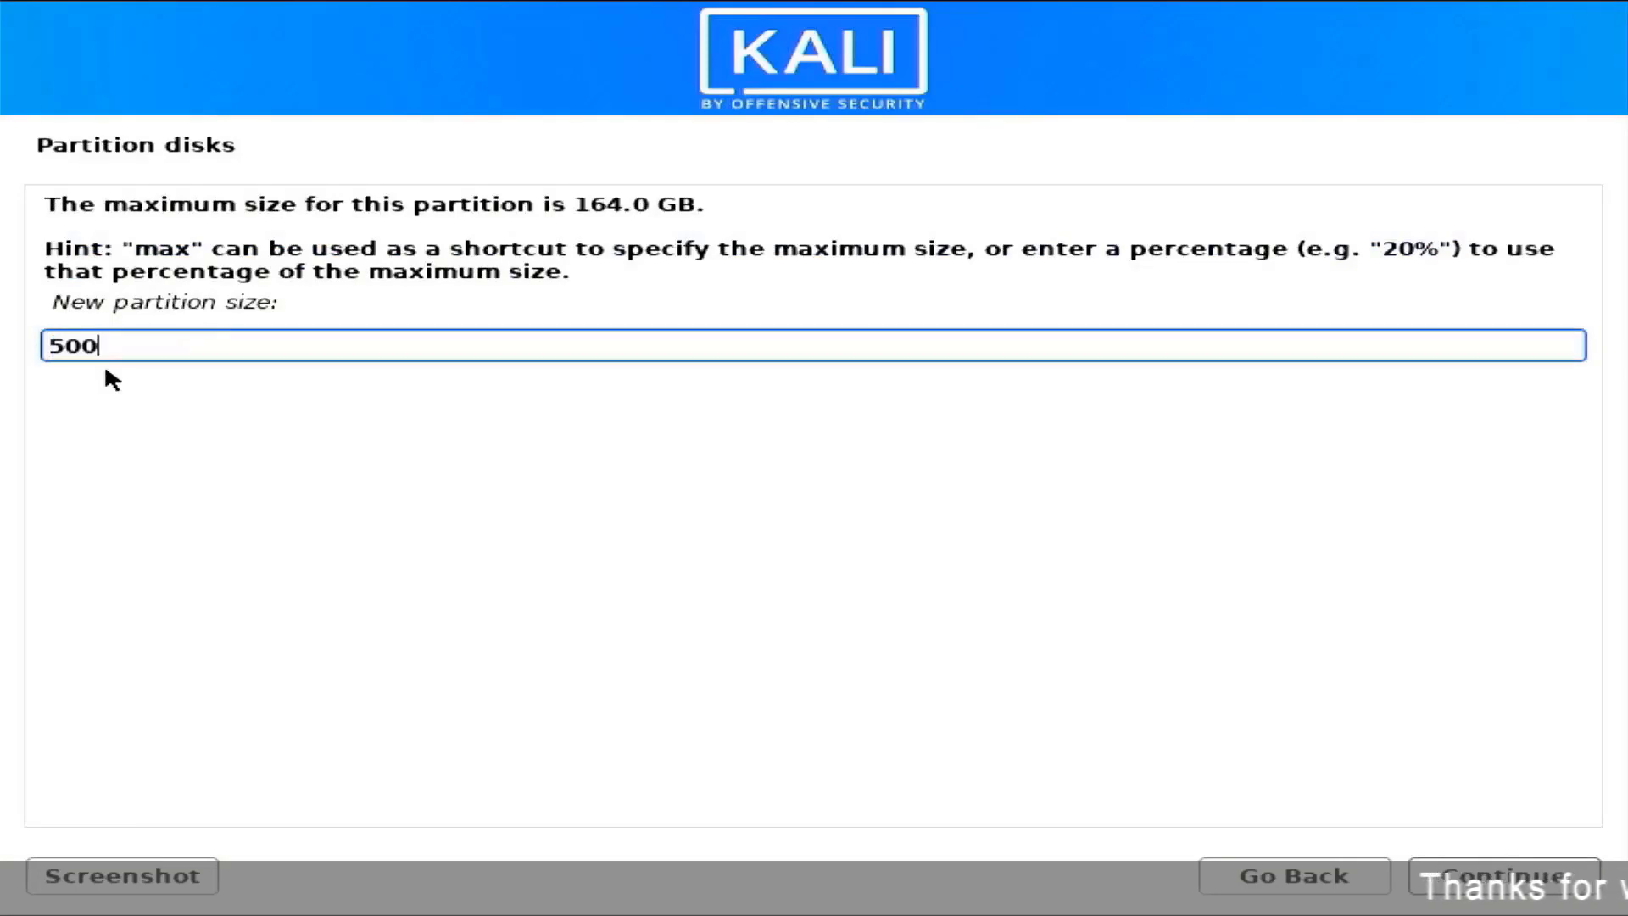
type("MB")
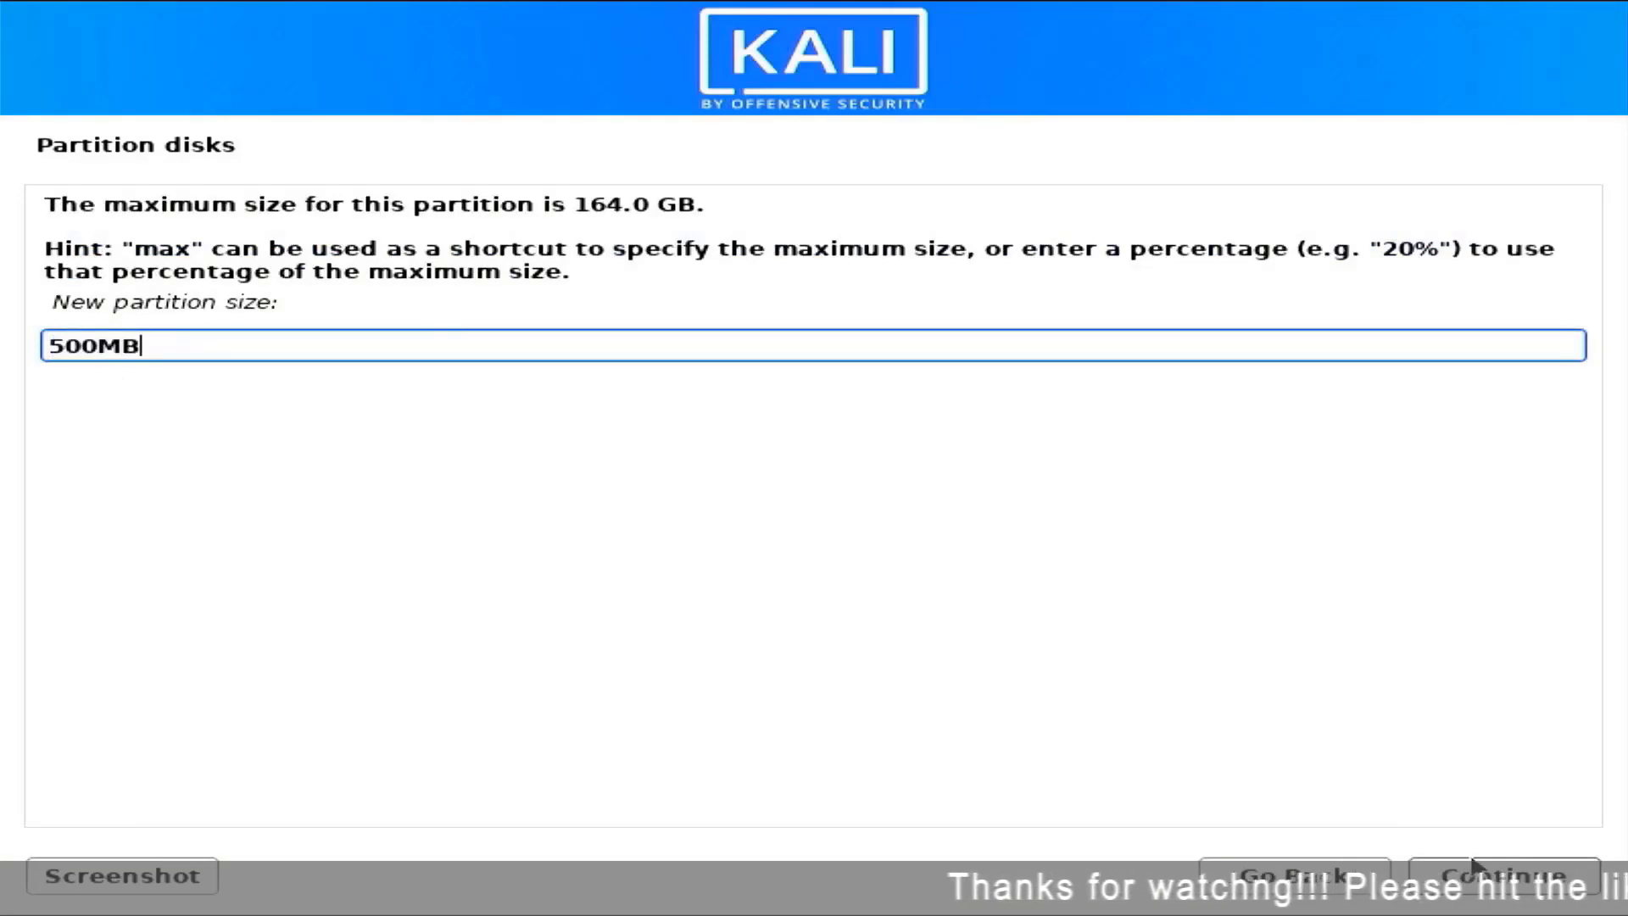
key("Return")
key("Return")
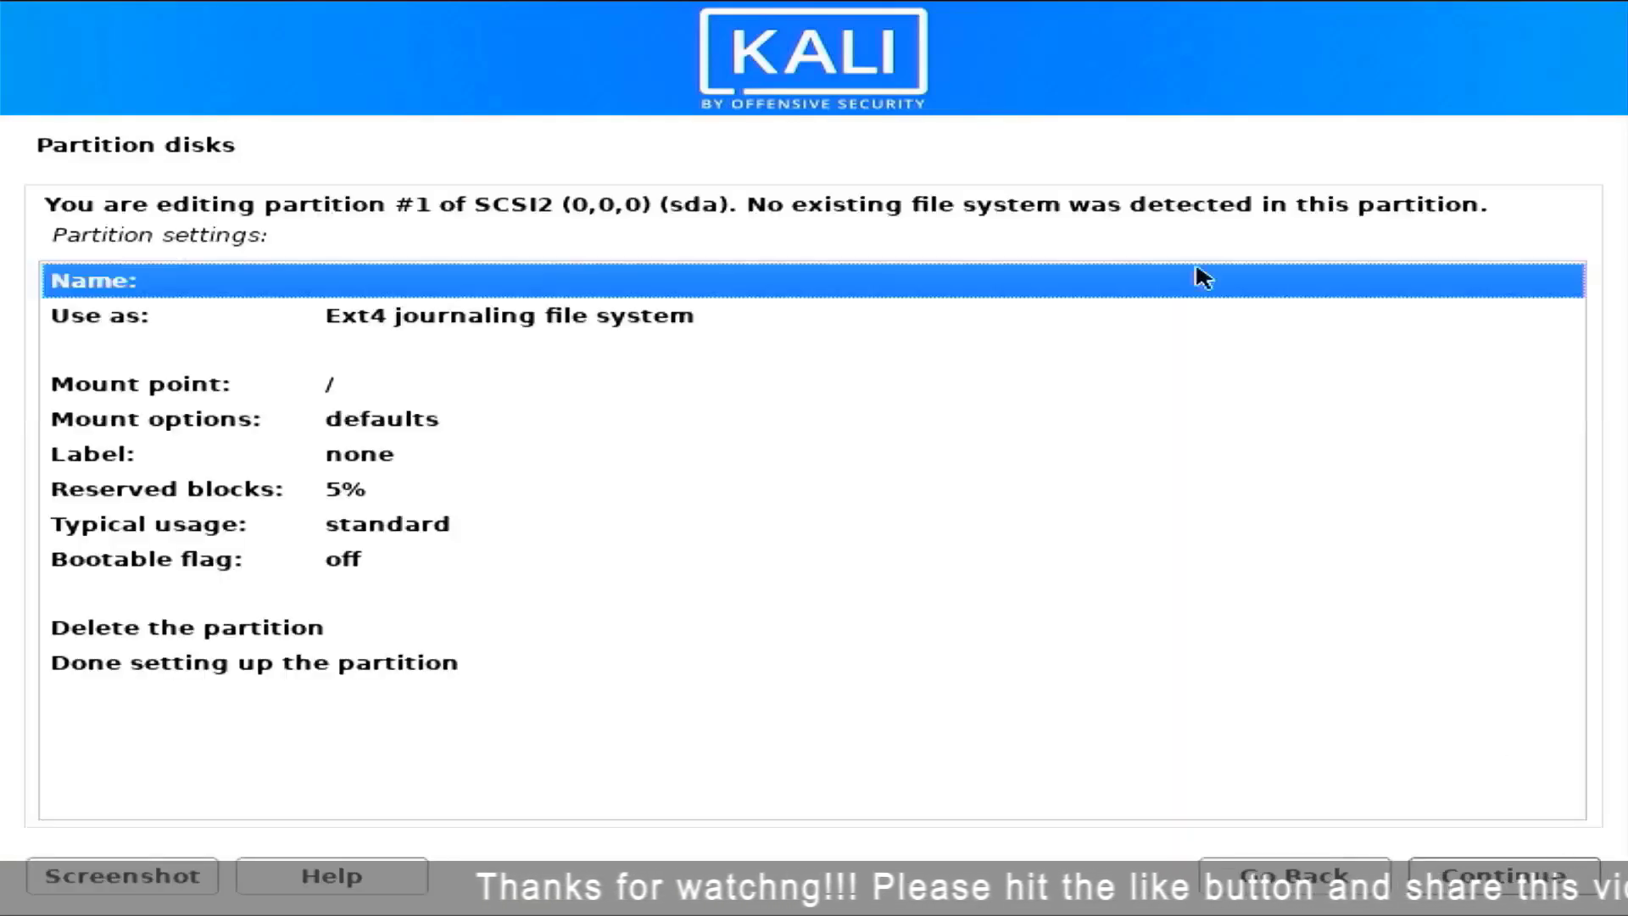
Set the new partition #1 to be used as EFI System Partition and finish setting it up.
double_click(369, 314)
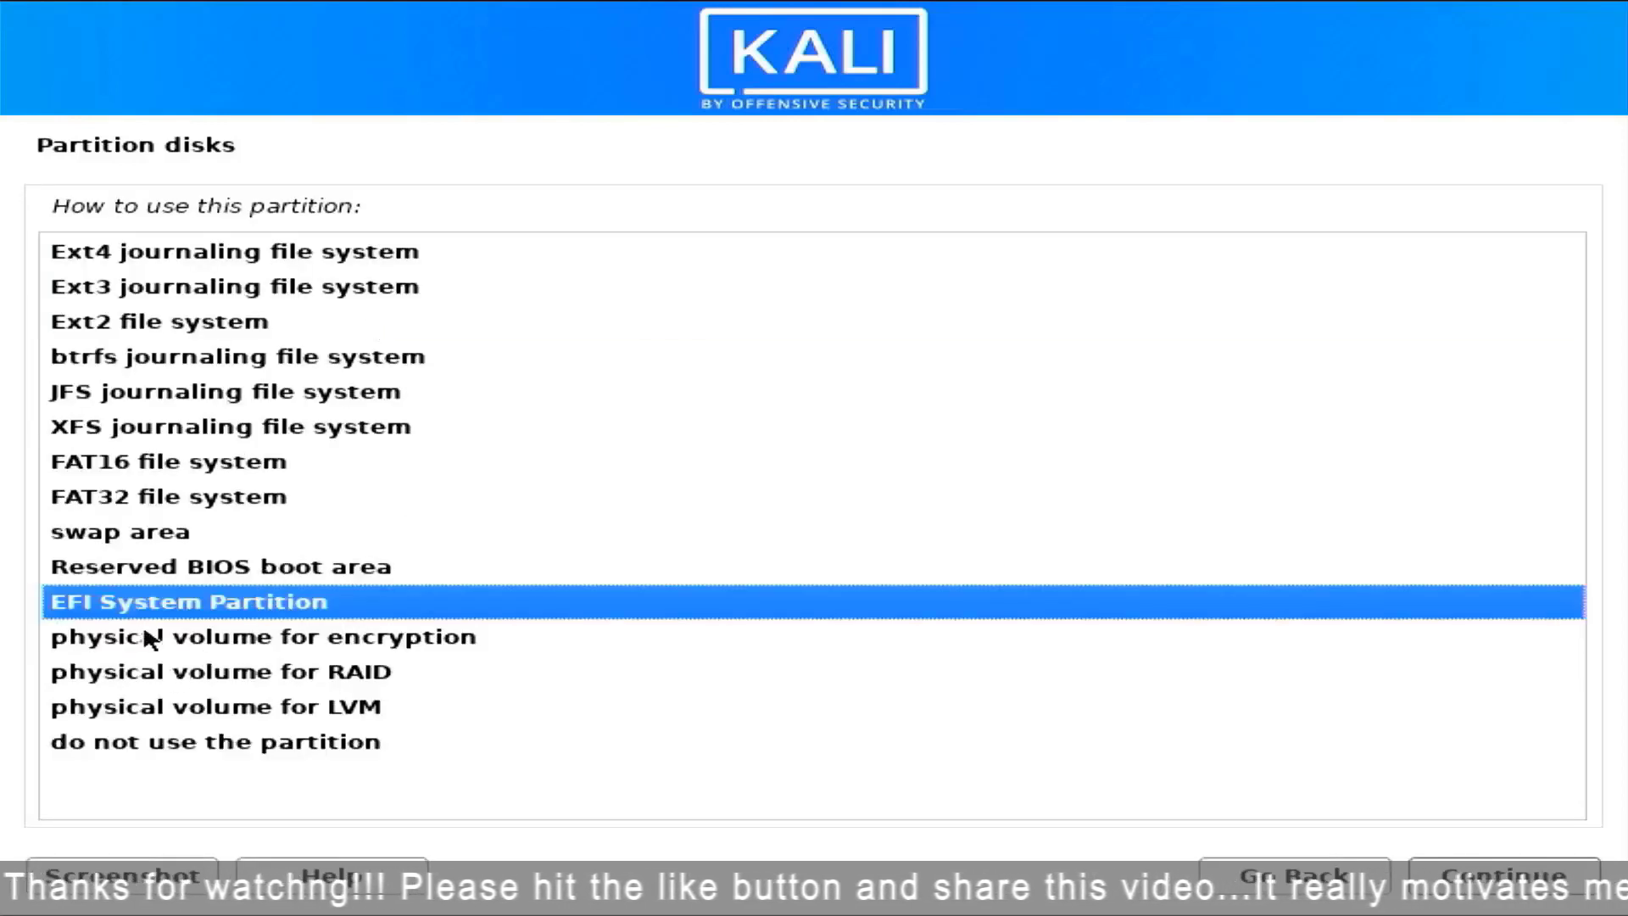
double_click(104, 604)
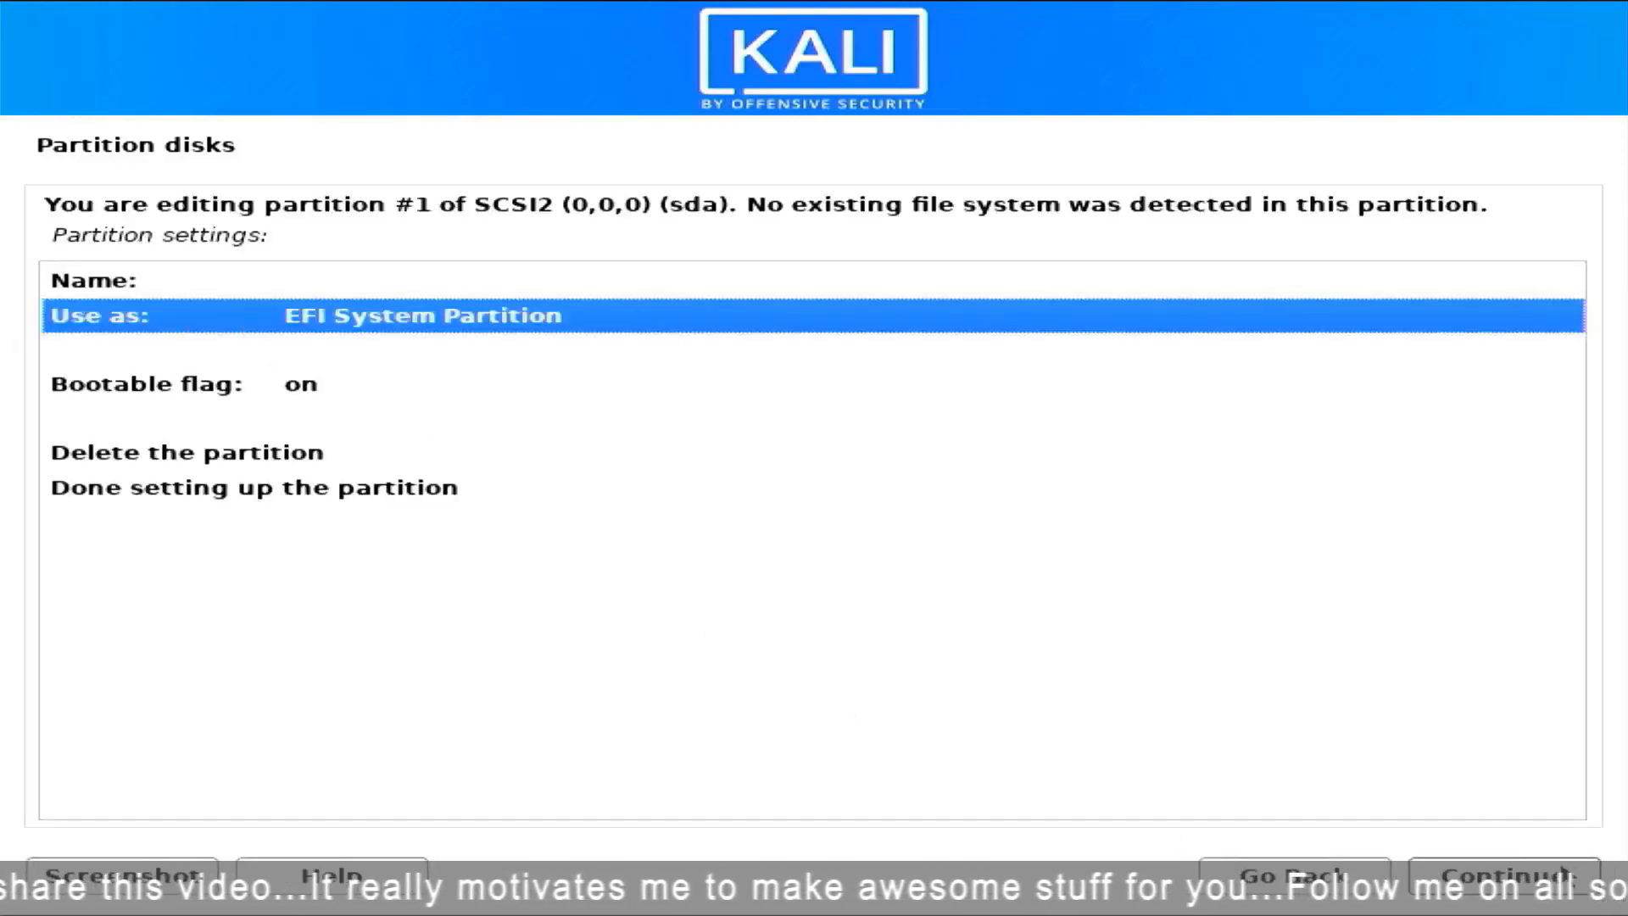
double_click(269, 482)
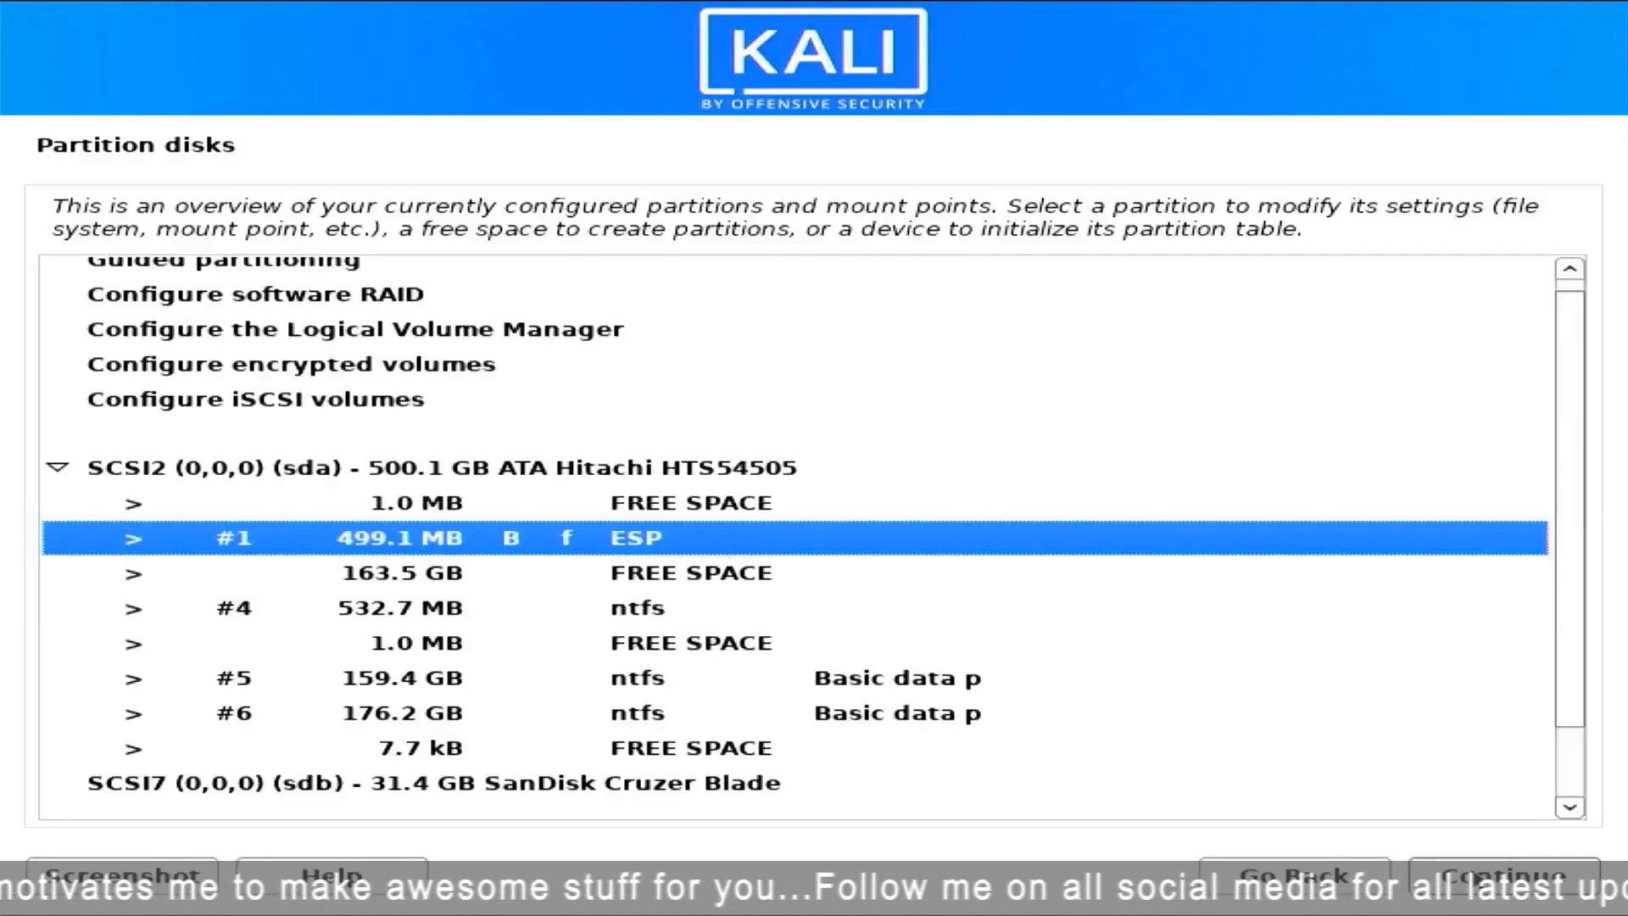
Create a new 8 GB partition in the 163.5 GB free space on the sda disk.
left_click(404, 575)
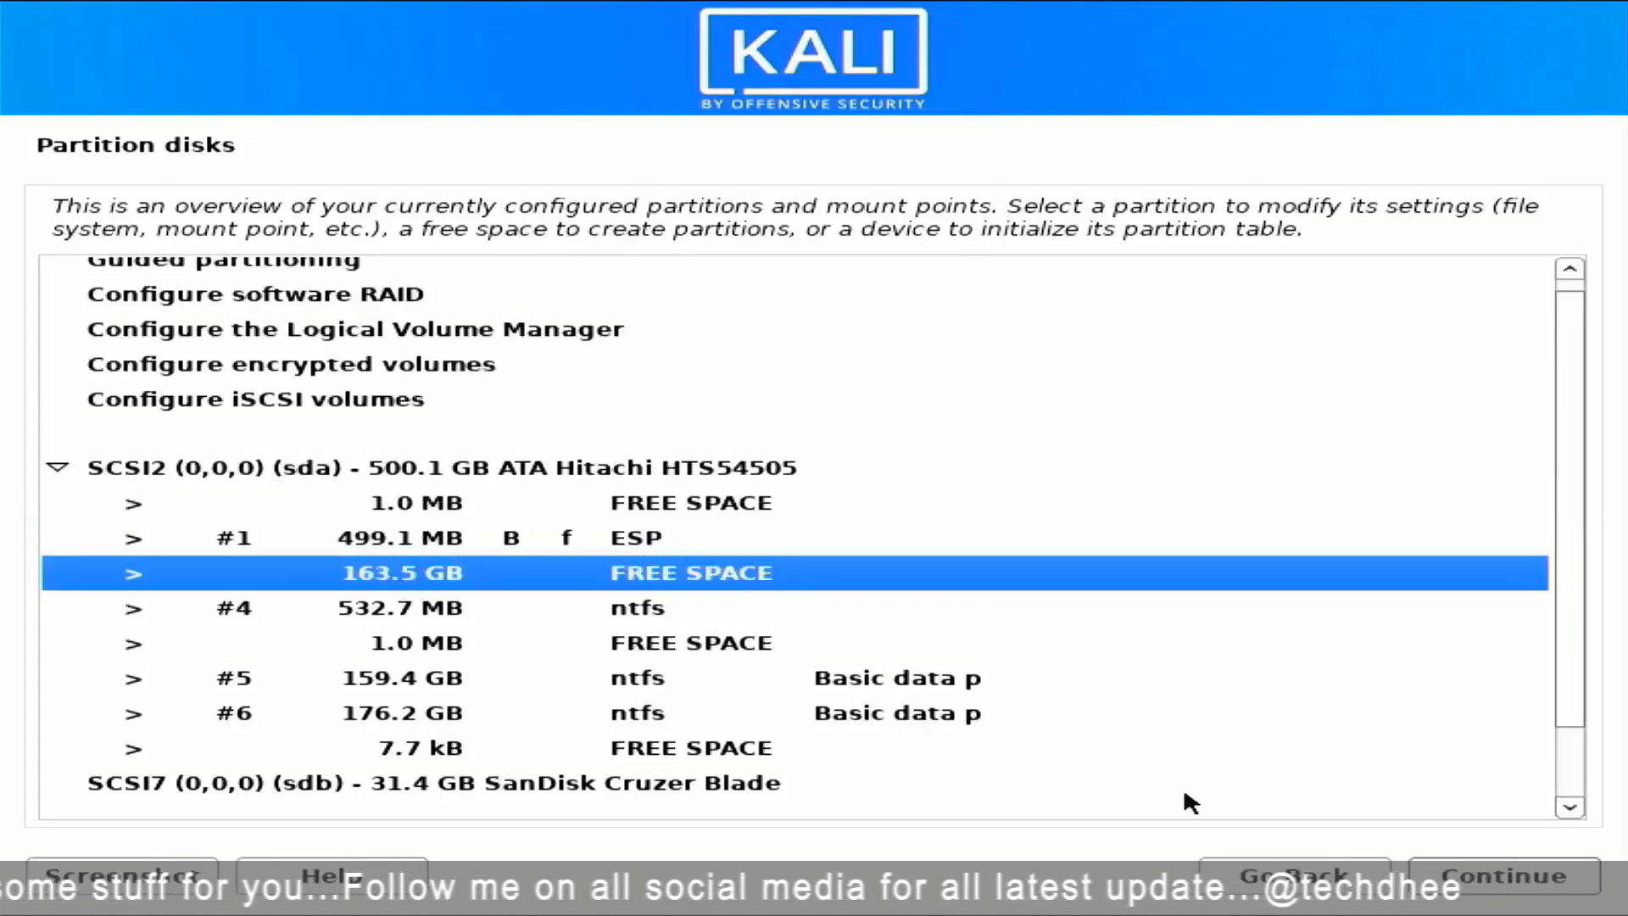
left_click(1501, 879)
left_click(1514, 879)
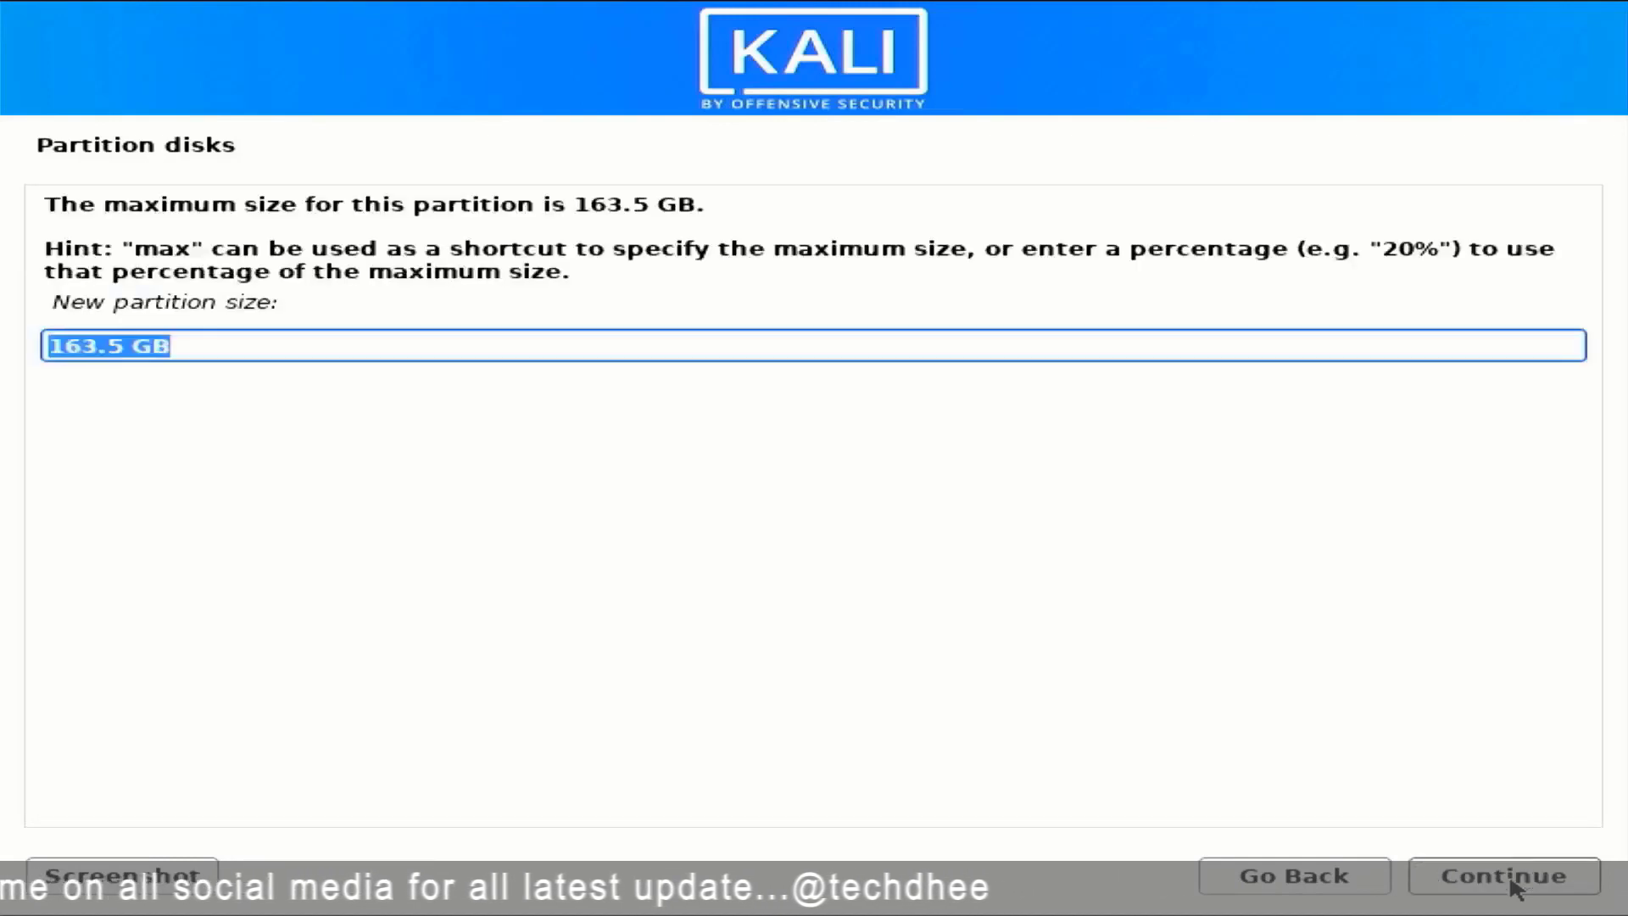
left_click(113, 345)
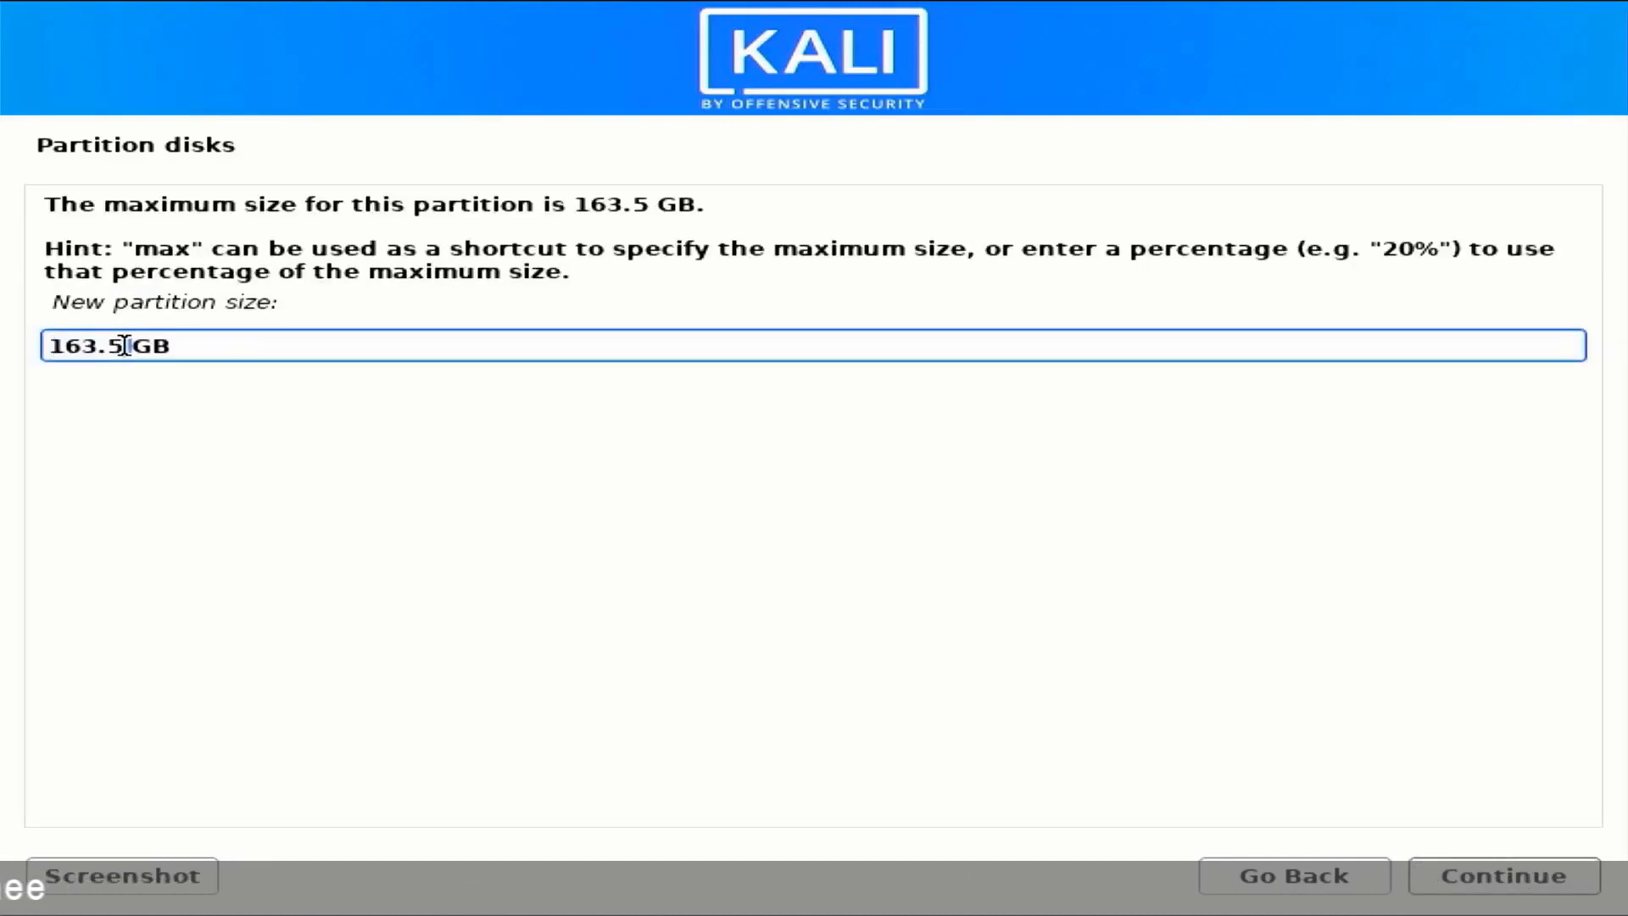
left_click_drag(120, 345, 52, 328)
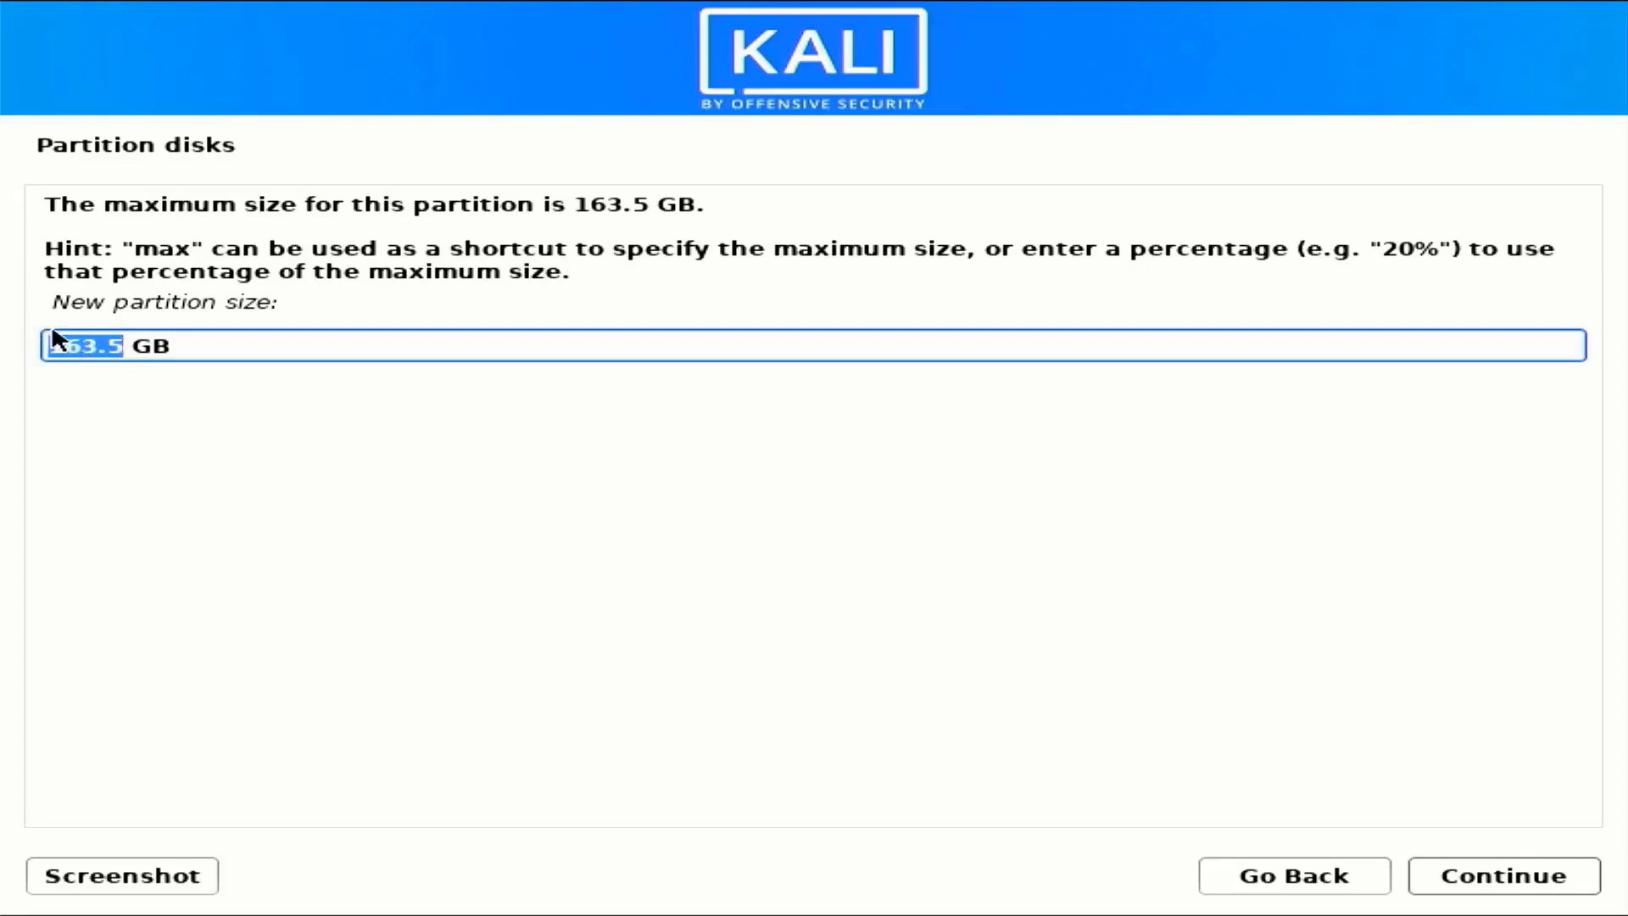
key("BackSpace")
type("8")
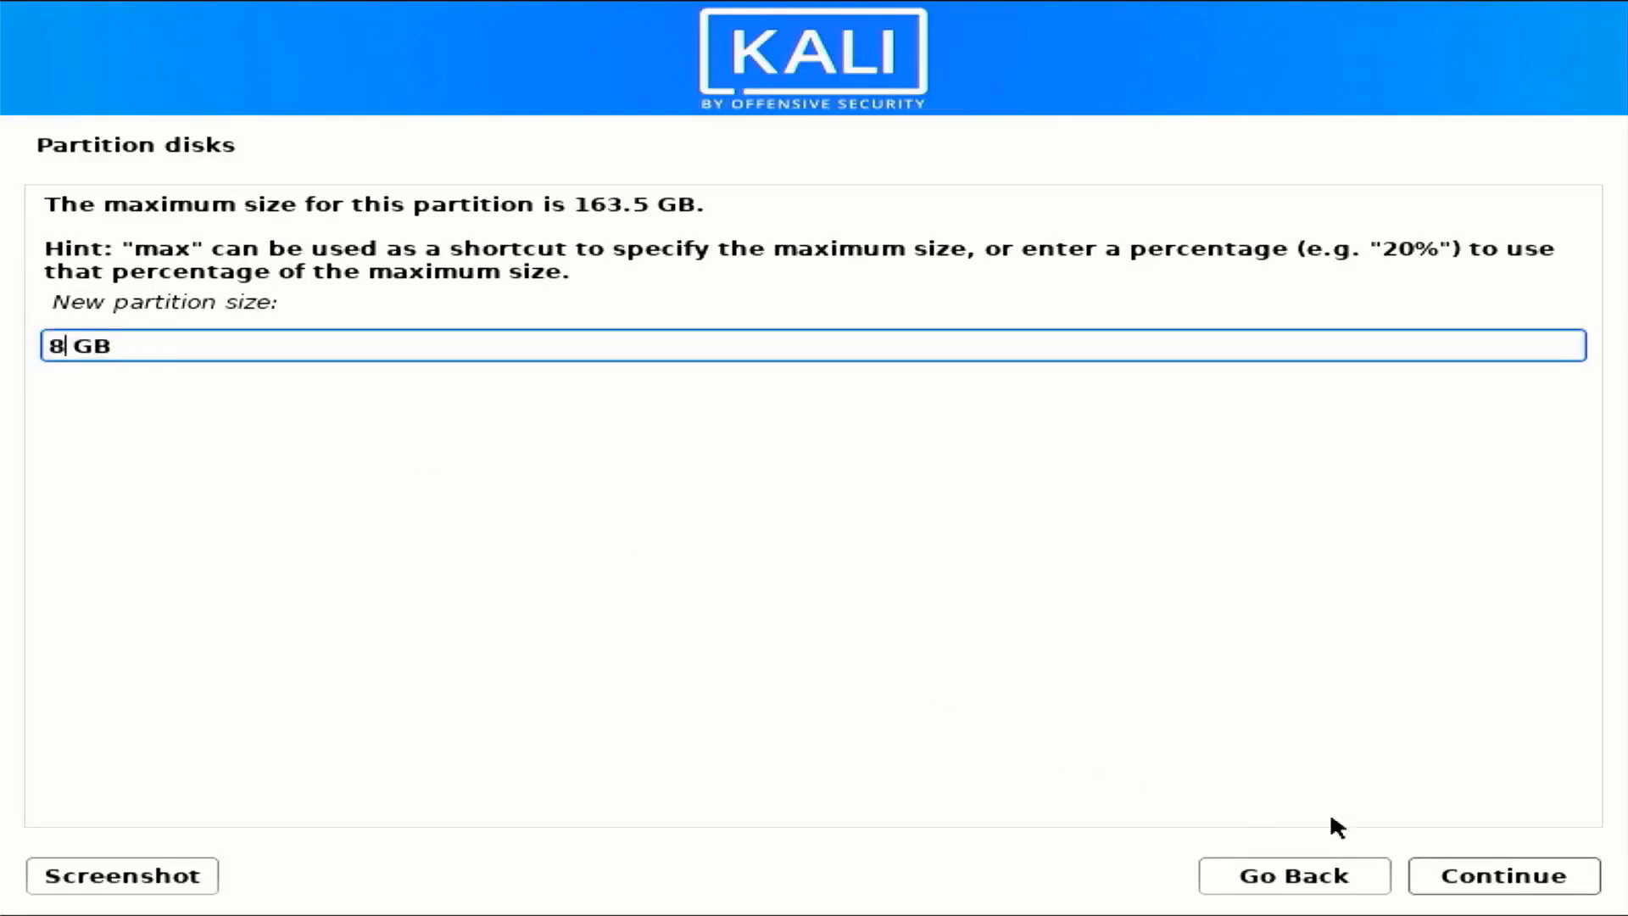
left_click(1588, 878)
left_click(1589, 878)
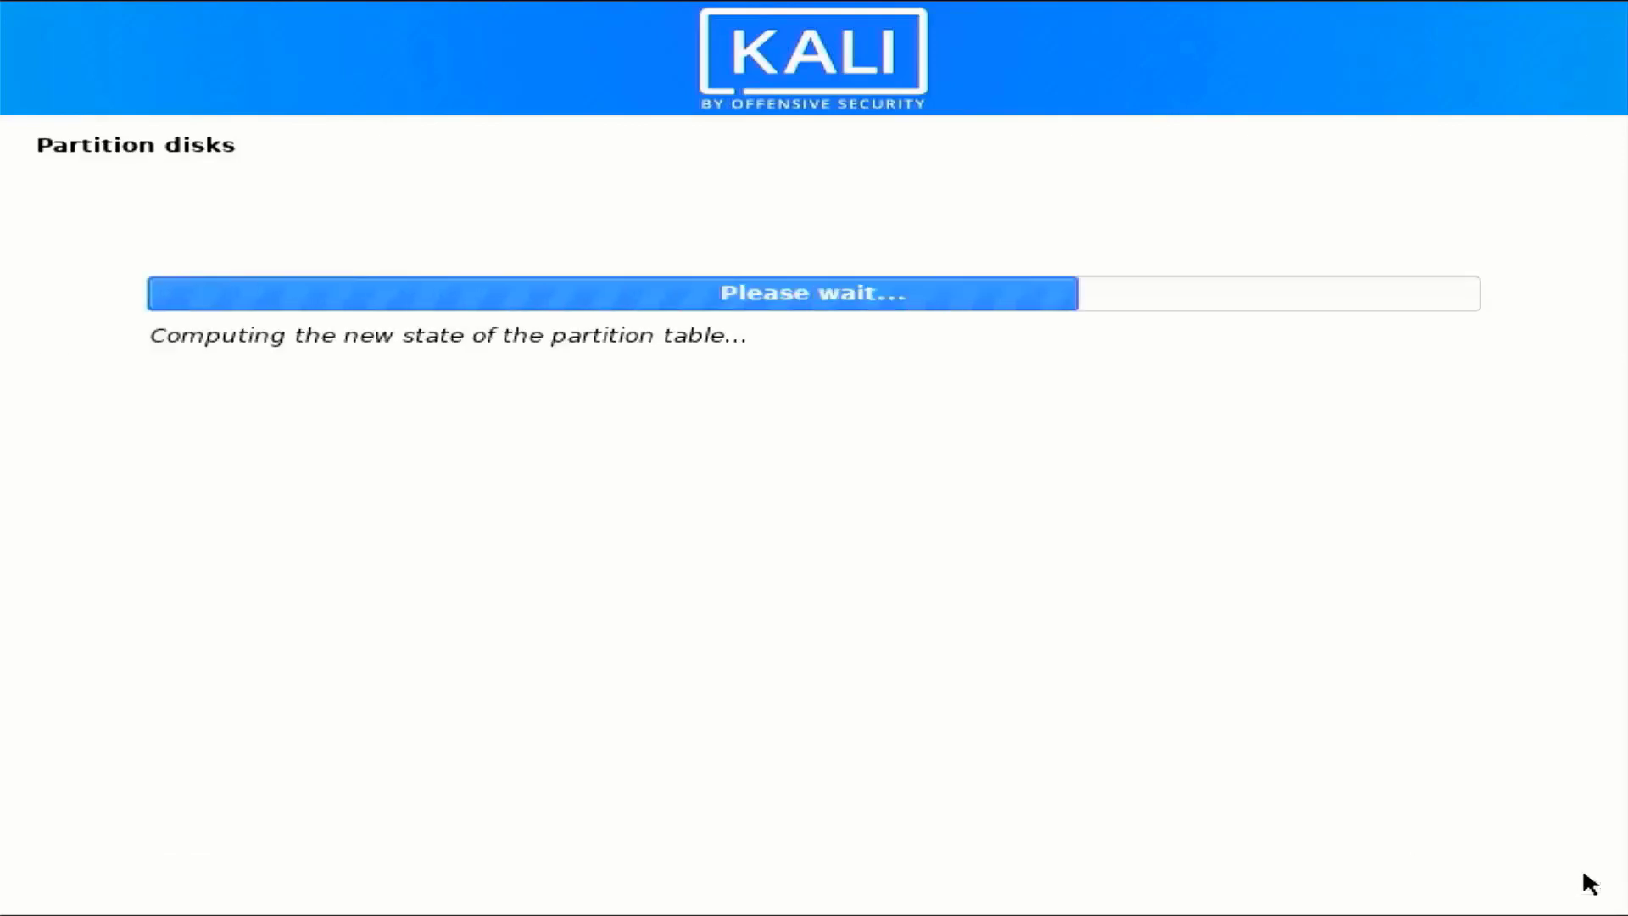
Set the new partition #2 to be used as swap area.
left_click(436, 317)
double_click(435, 318)
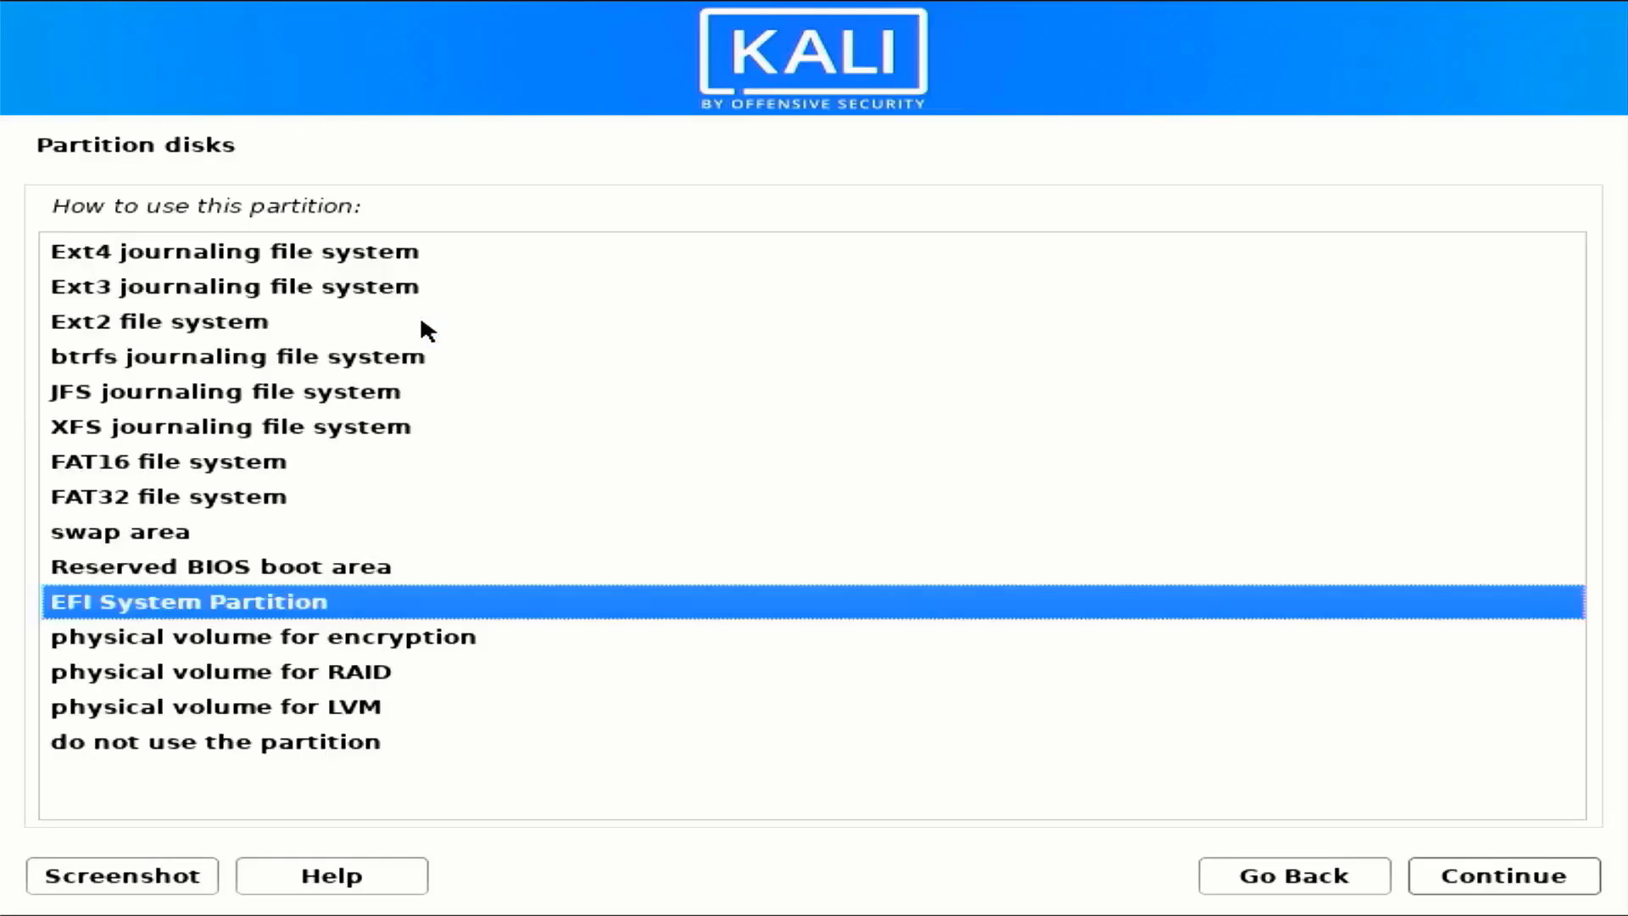
left_click(98, 531)
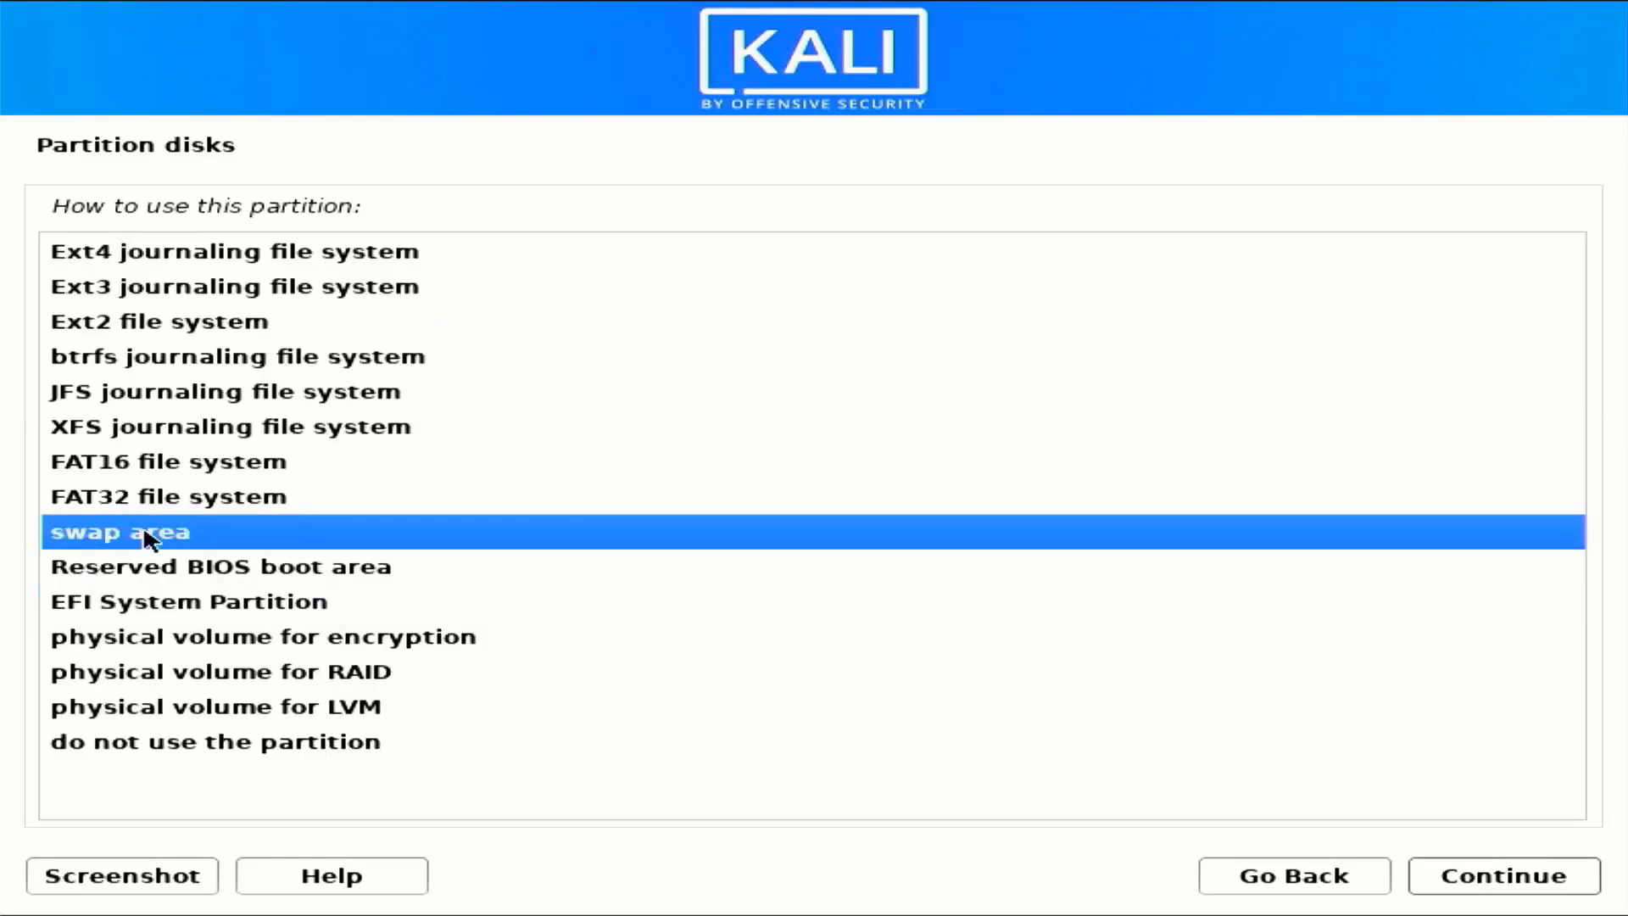
left_click(1509, 886)
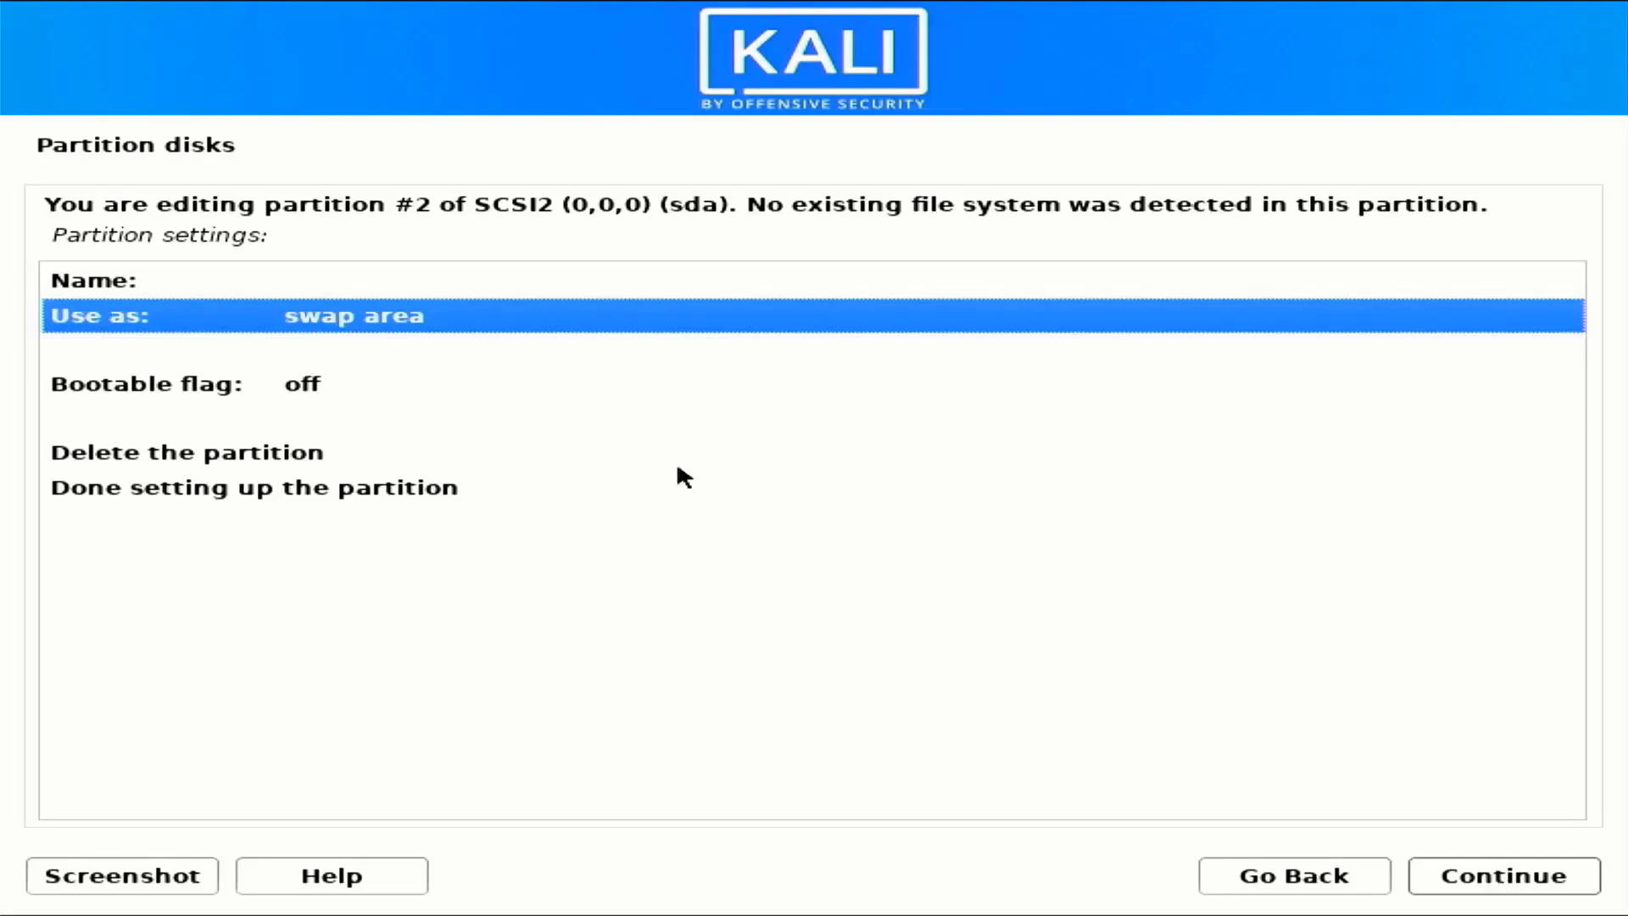
Finish setting up swap partition #2 and create a new partition from the entire 155.5 GB free space on the sda disk.
left_click(276, 490)
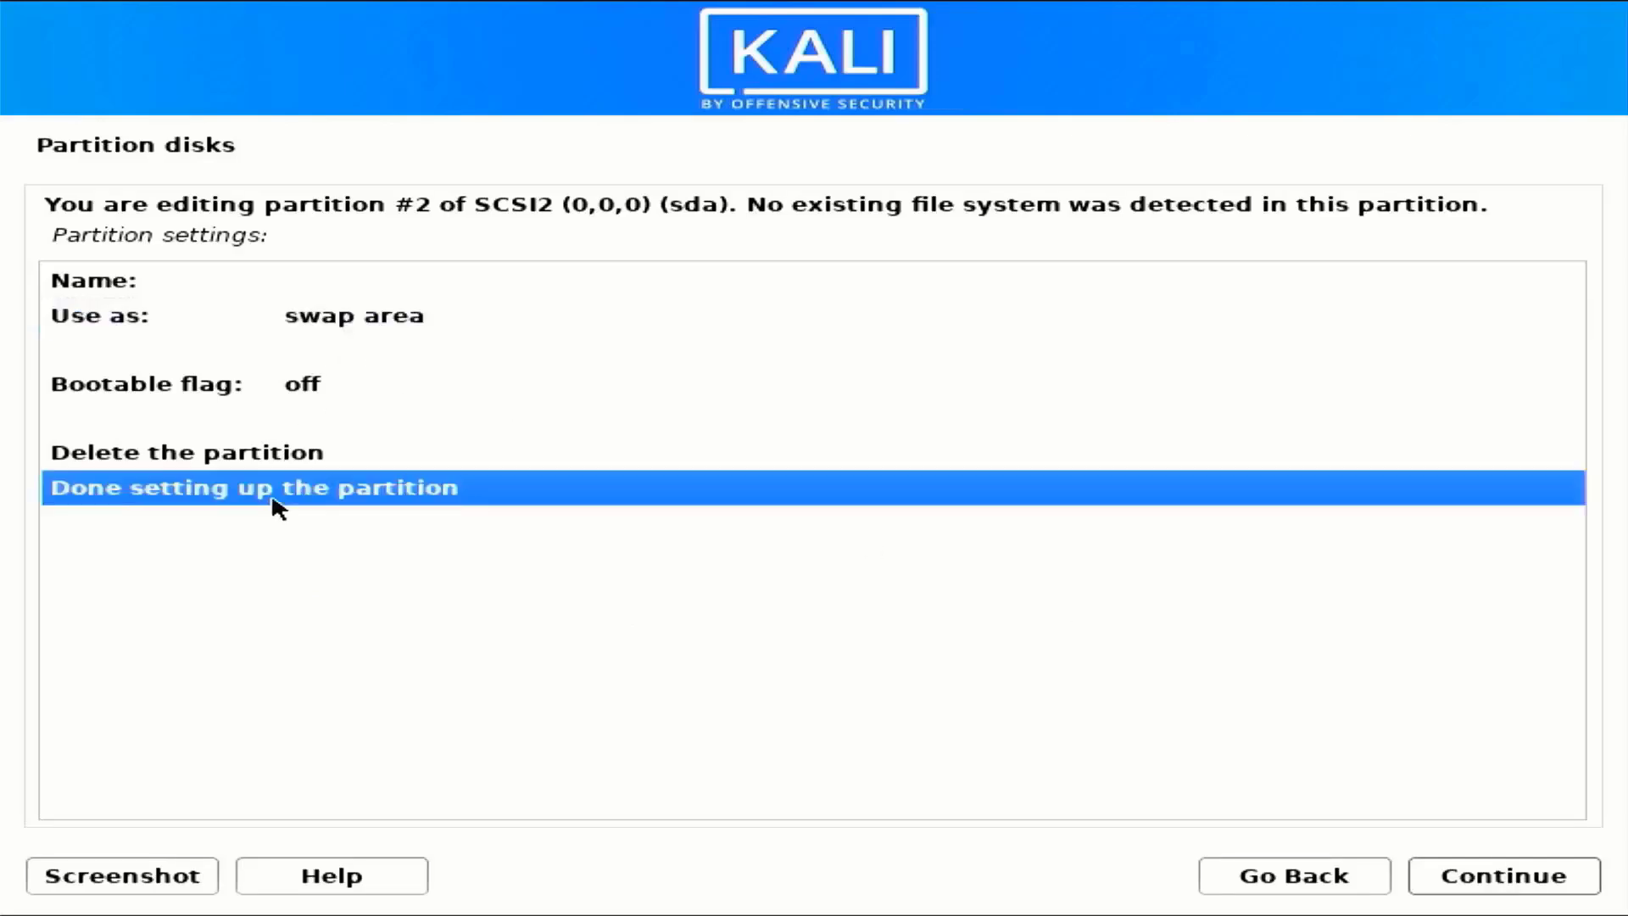
left_click(1464, 865)
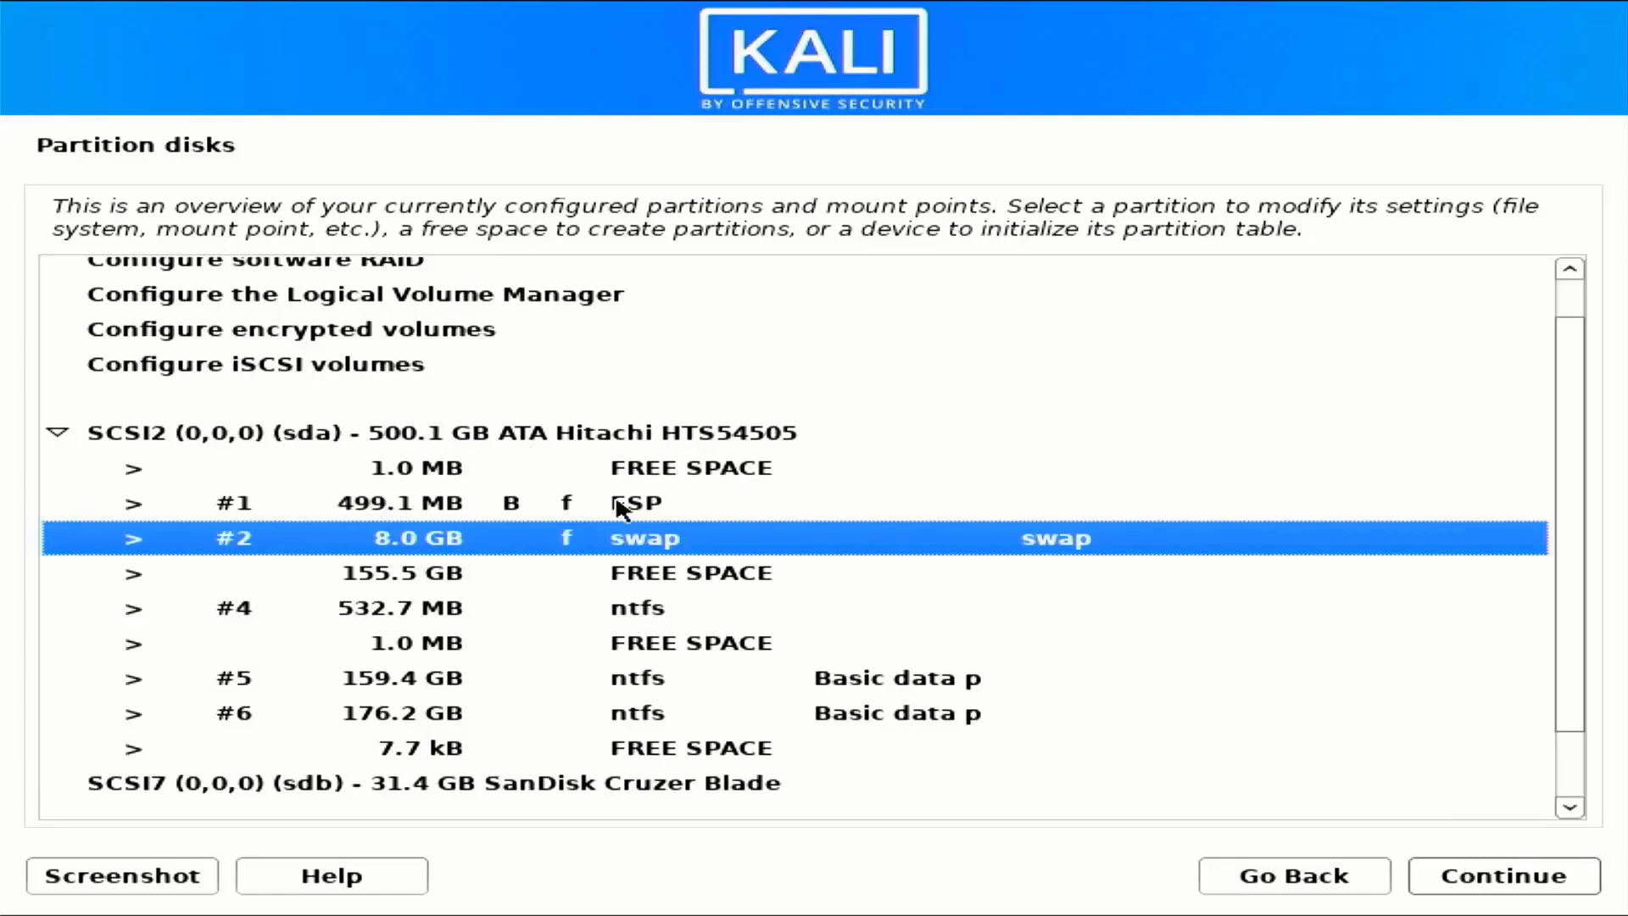
left_click(476, 576)
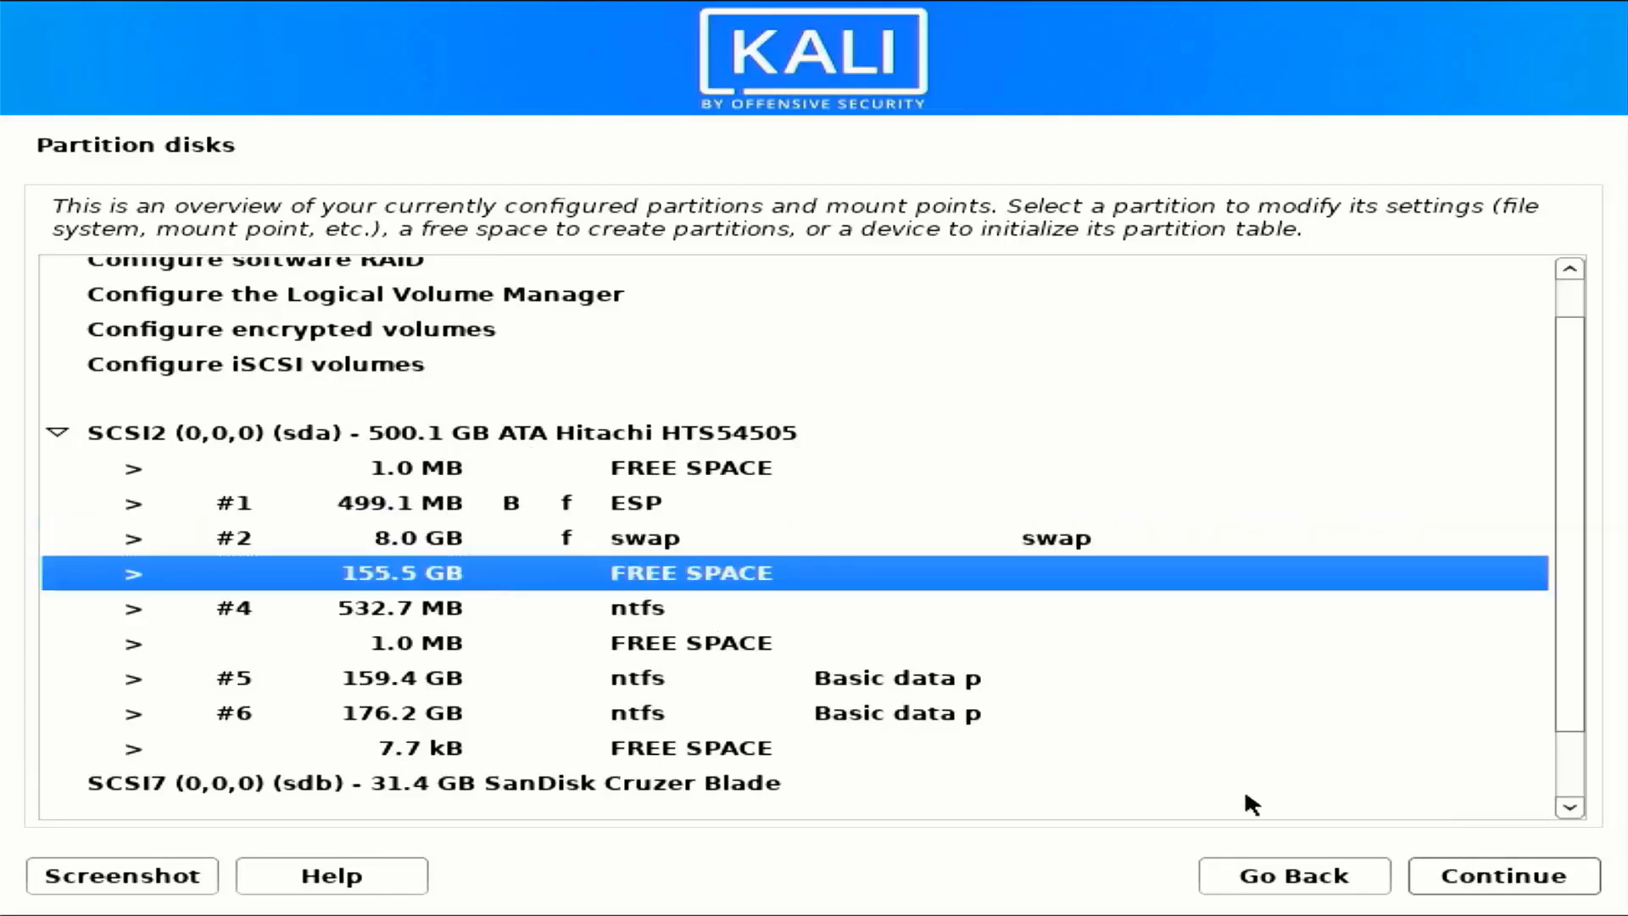
left_click(1472, 880)
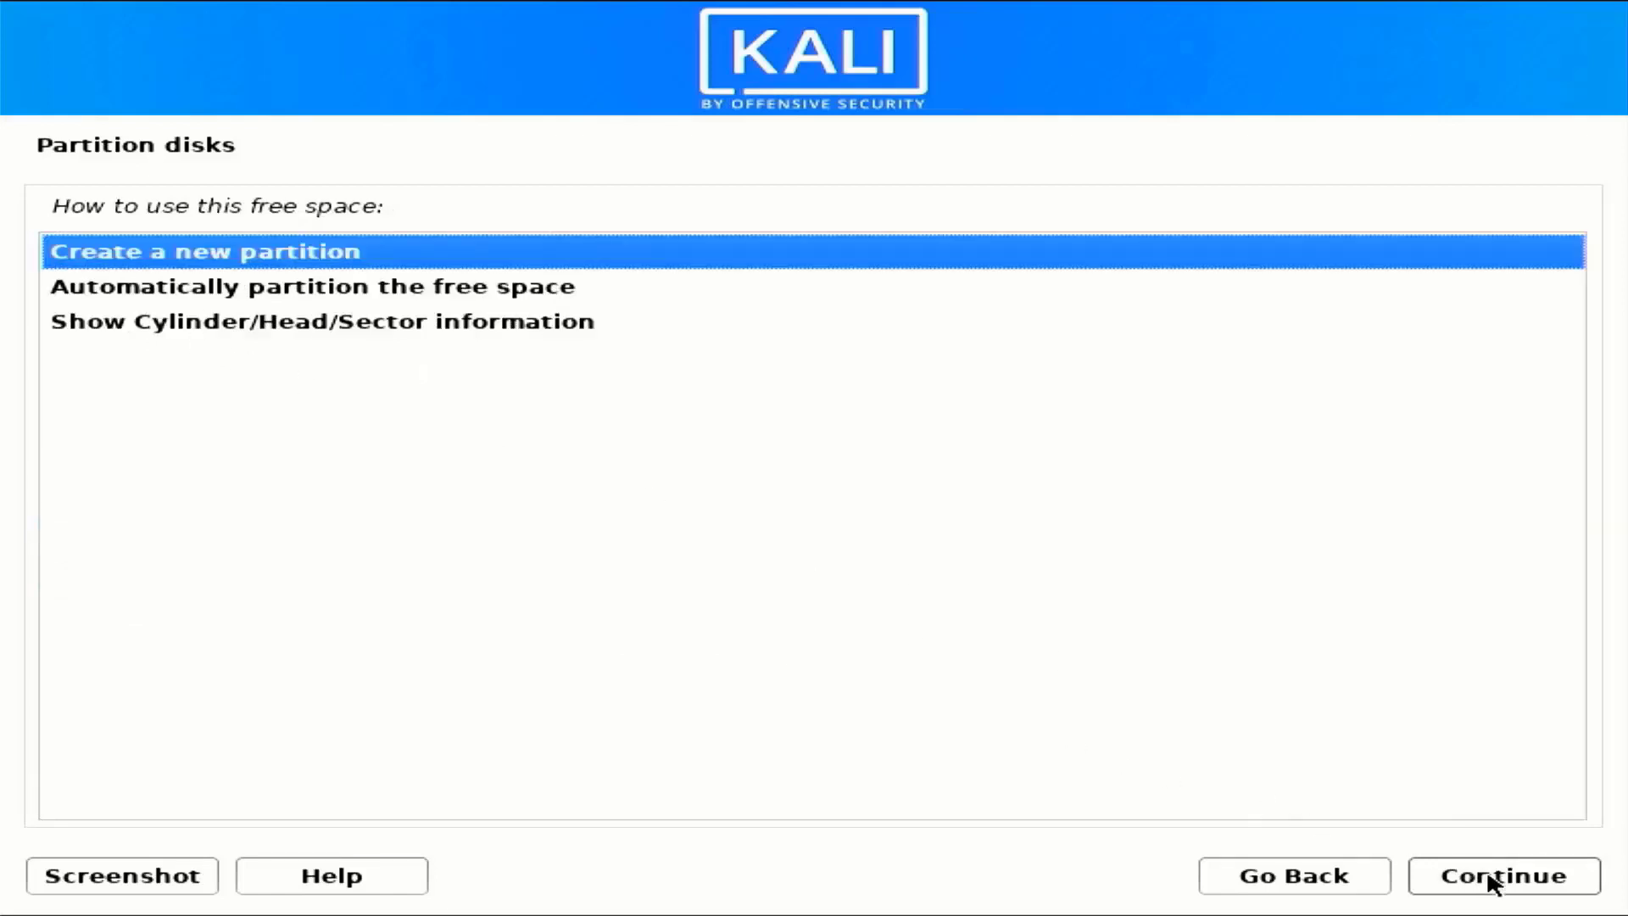
left_click(1492, 879)
left_click(1490, 879)
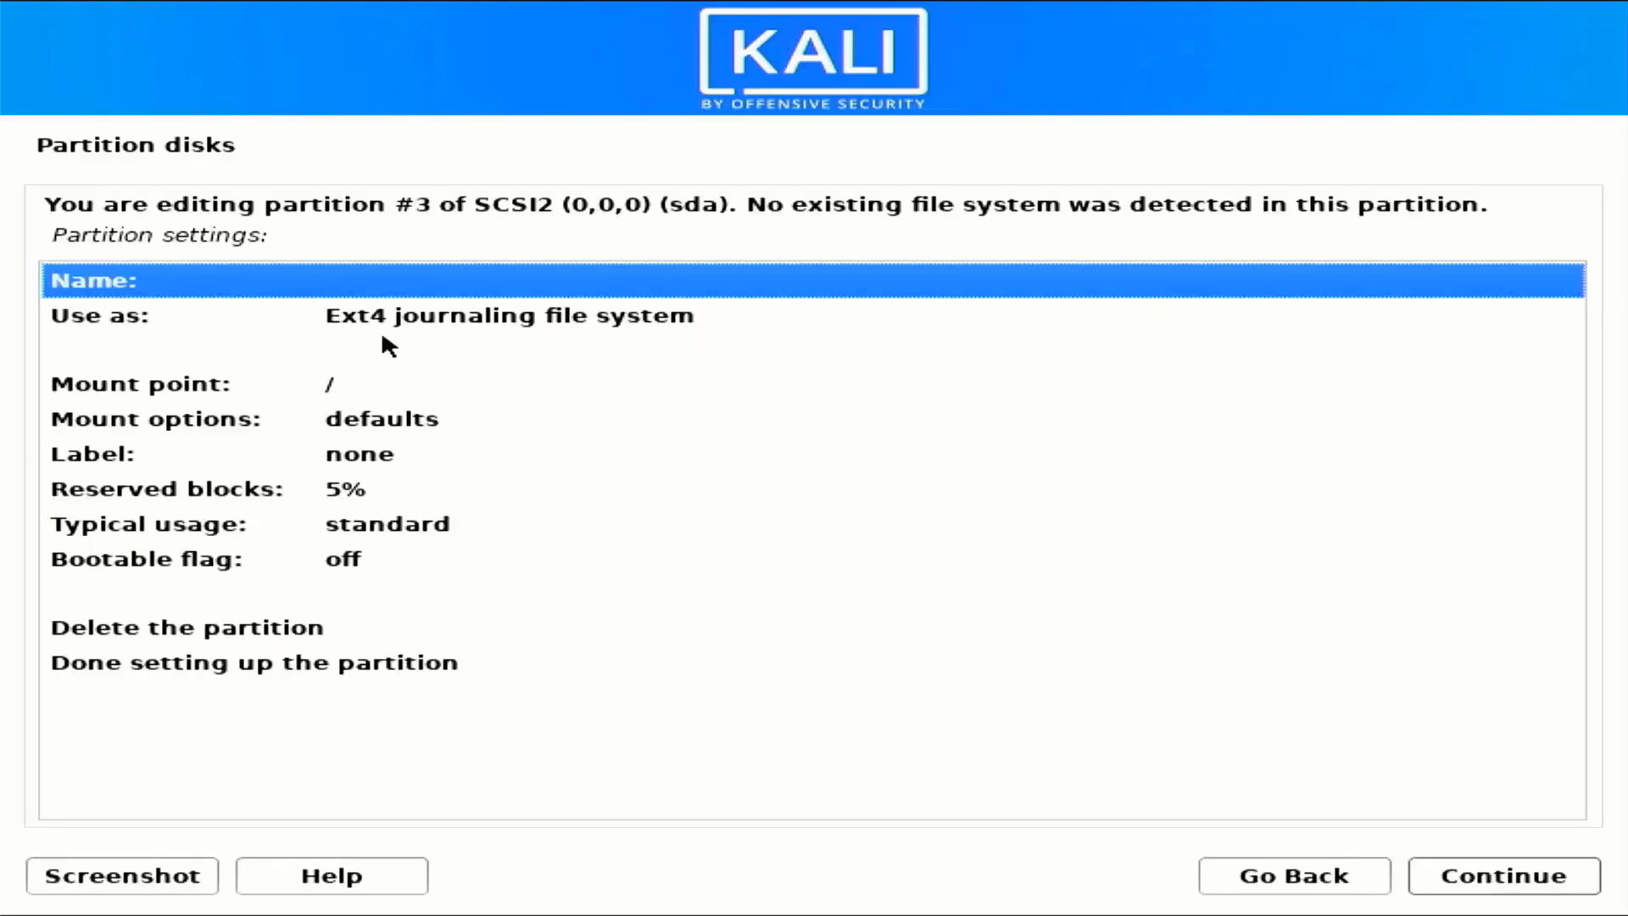
Finish setting up partition #3 as an Ext4 journaling file system with the mount point /.
left_click(322, 390)
left_click(289, 666)
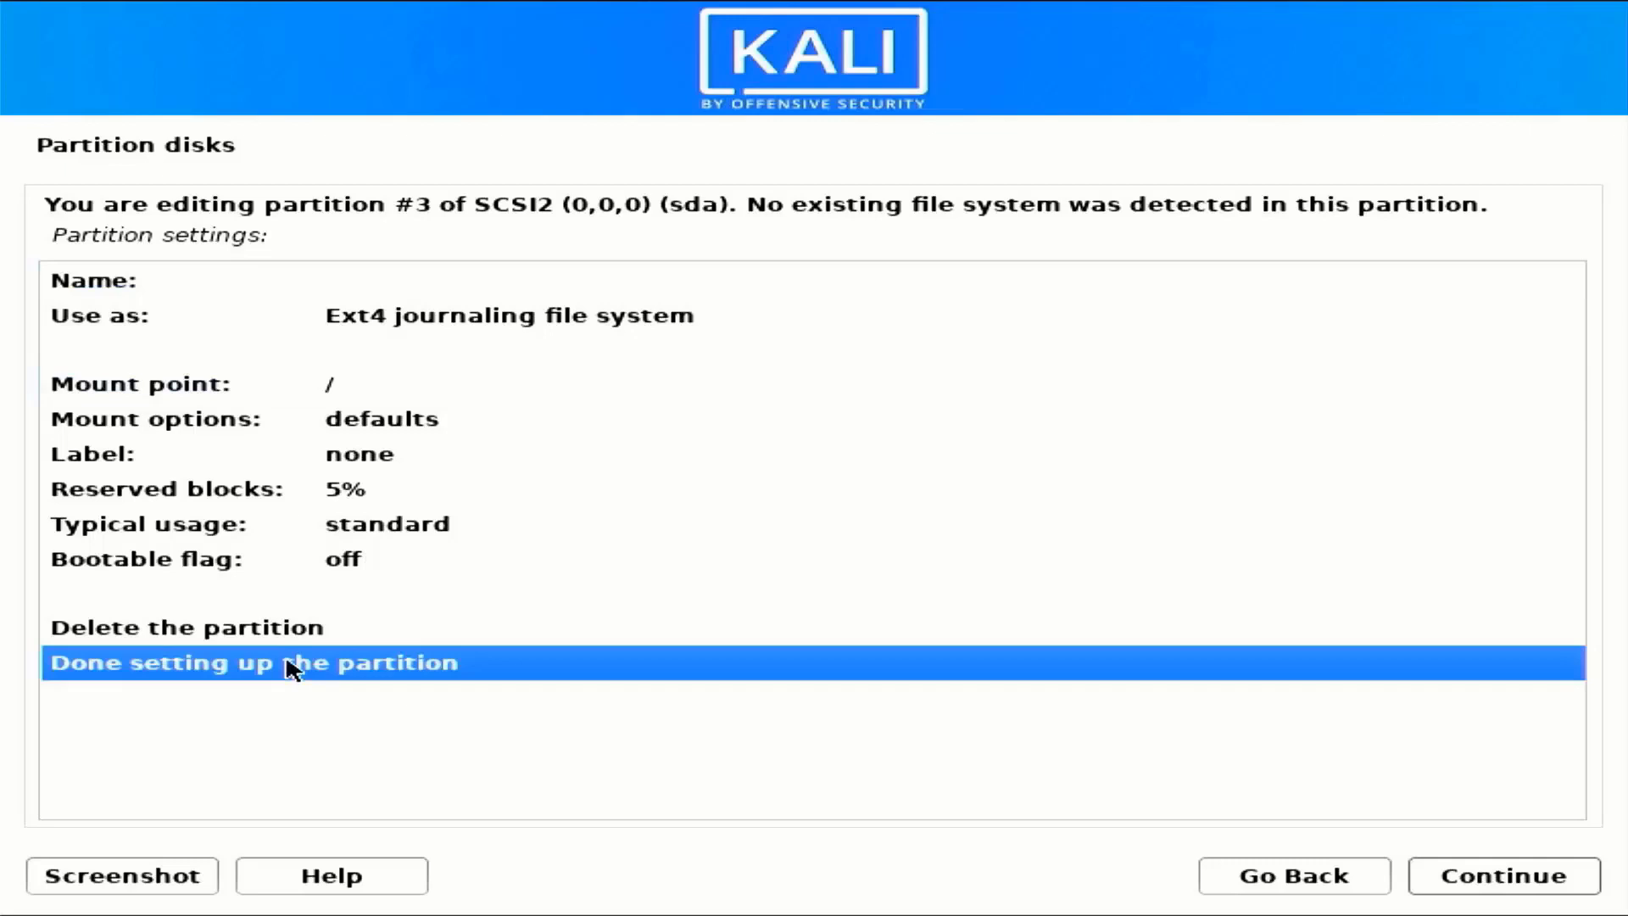
left_click(1567, 881)
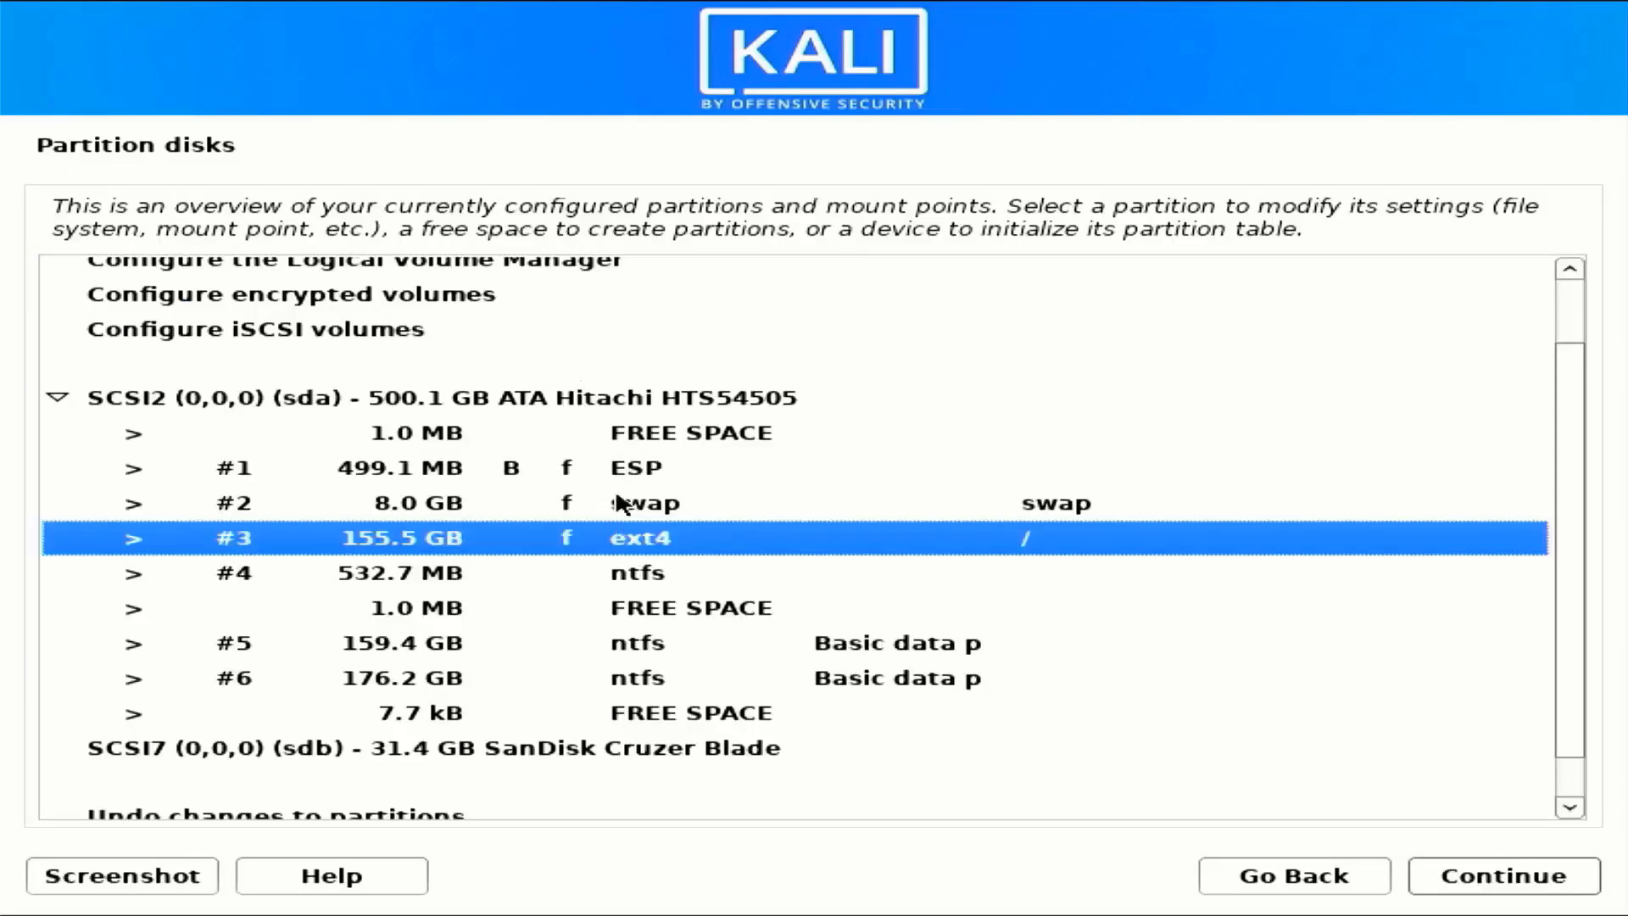
Finish partitioning and confirm writing the changes to the sda disk.
scroll(212, 789, "down", 1)
left_click(185, 797)
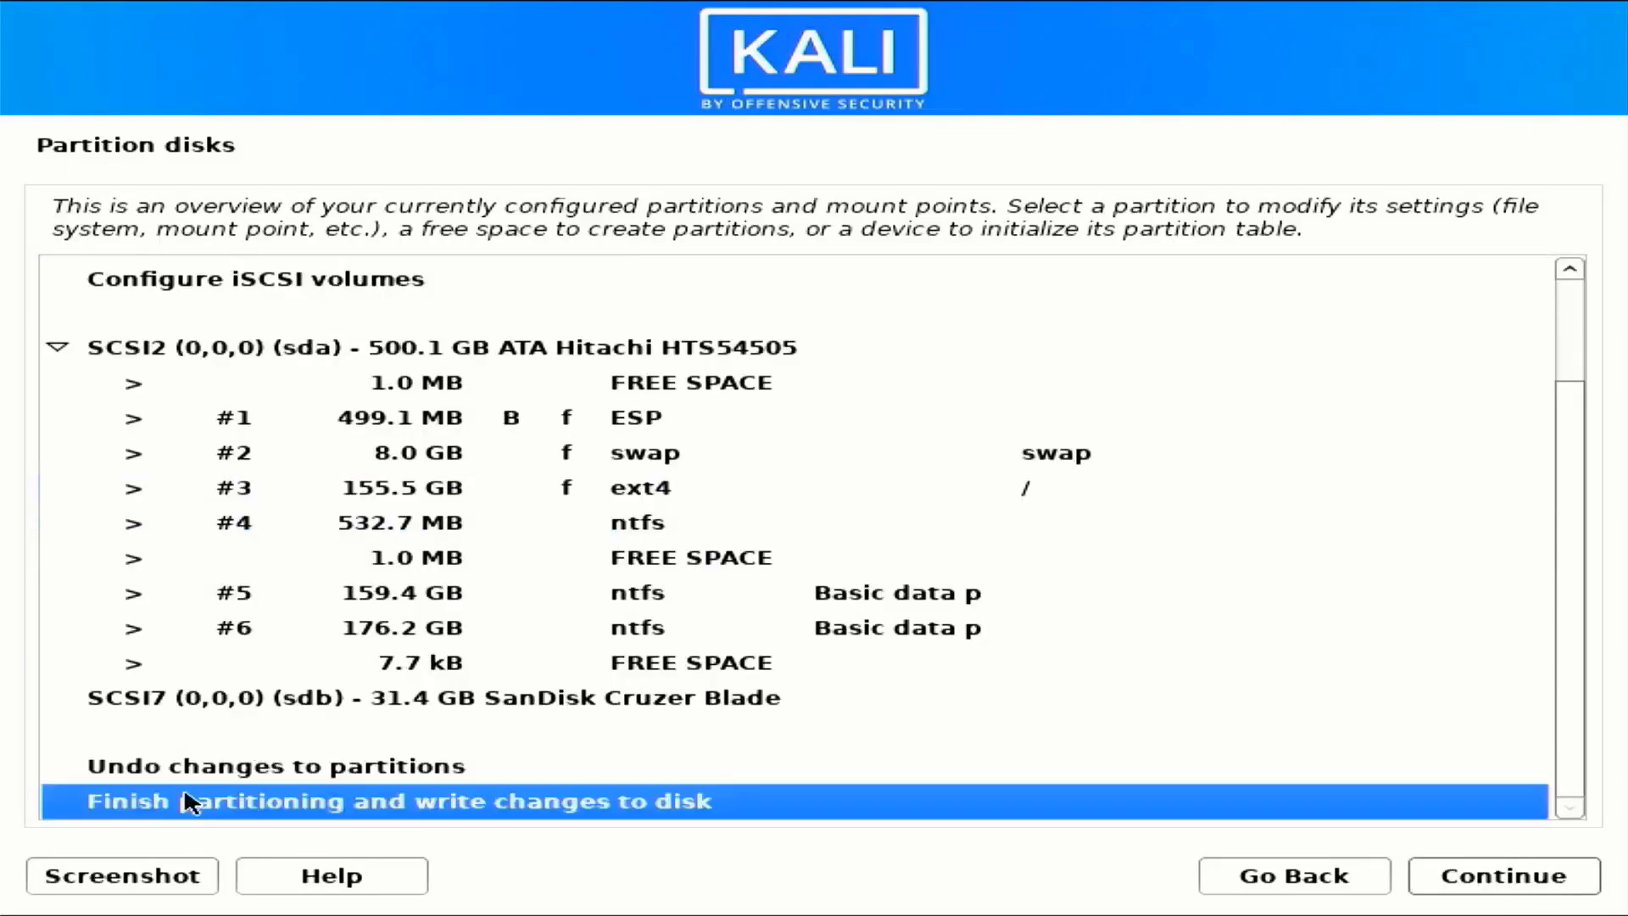
left_click(1539, 880)
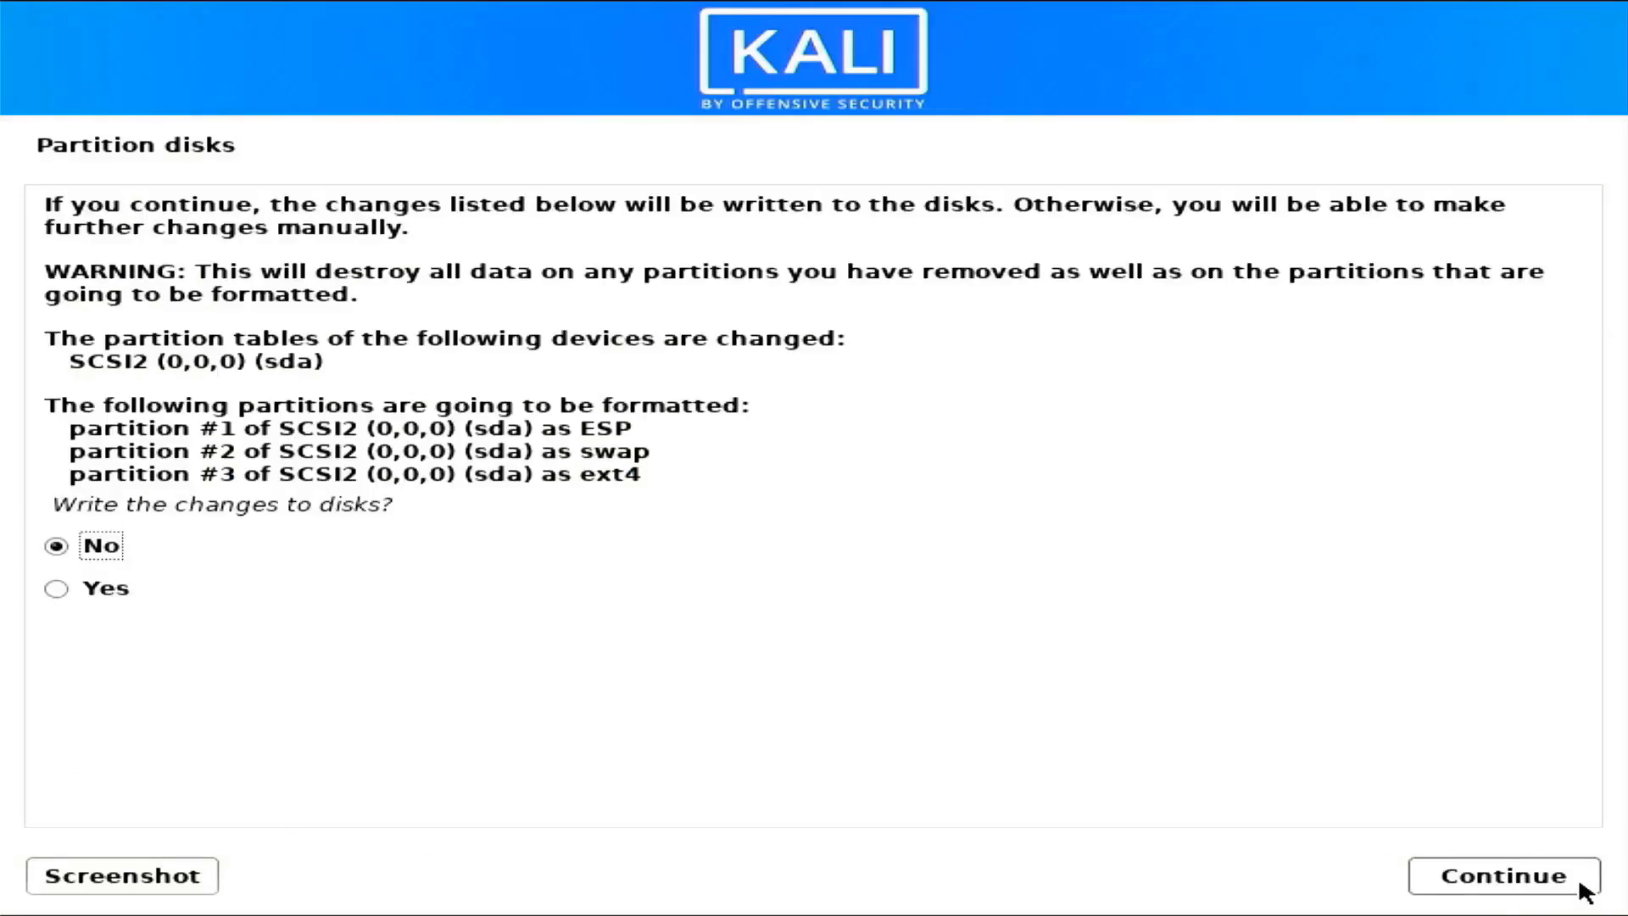
left_click(54, 587)
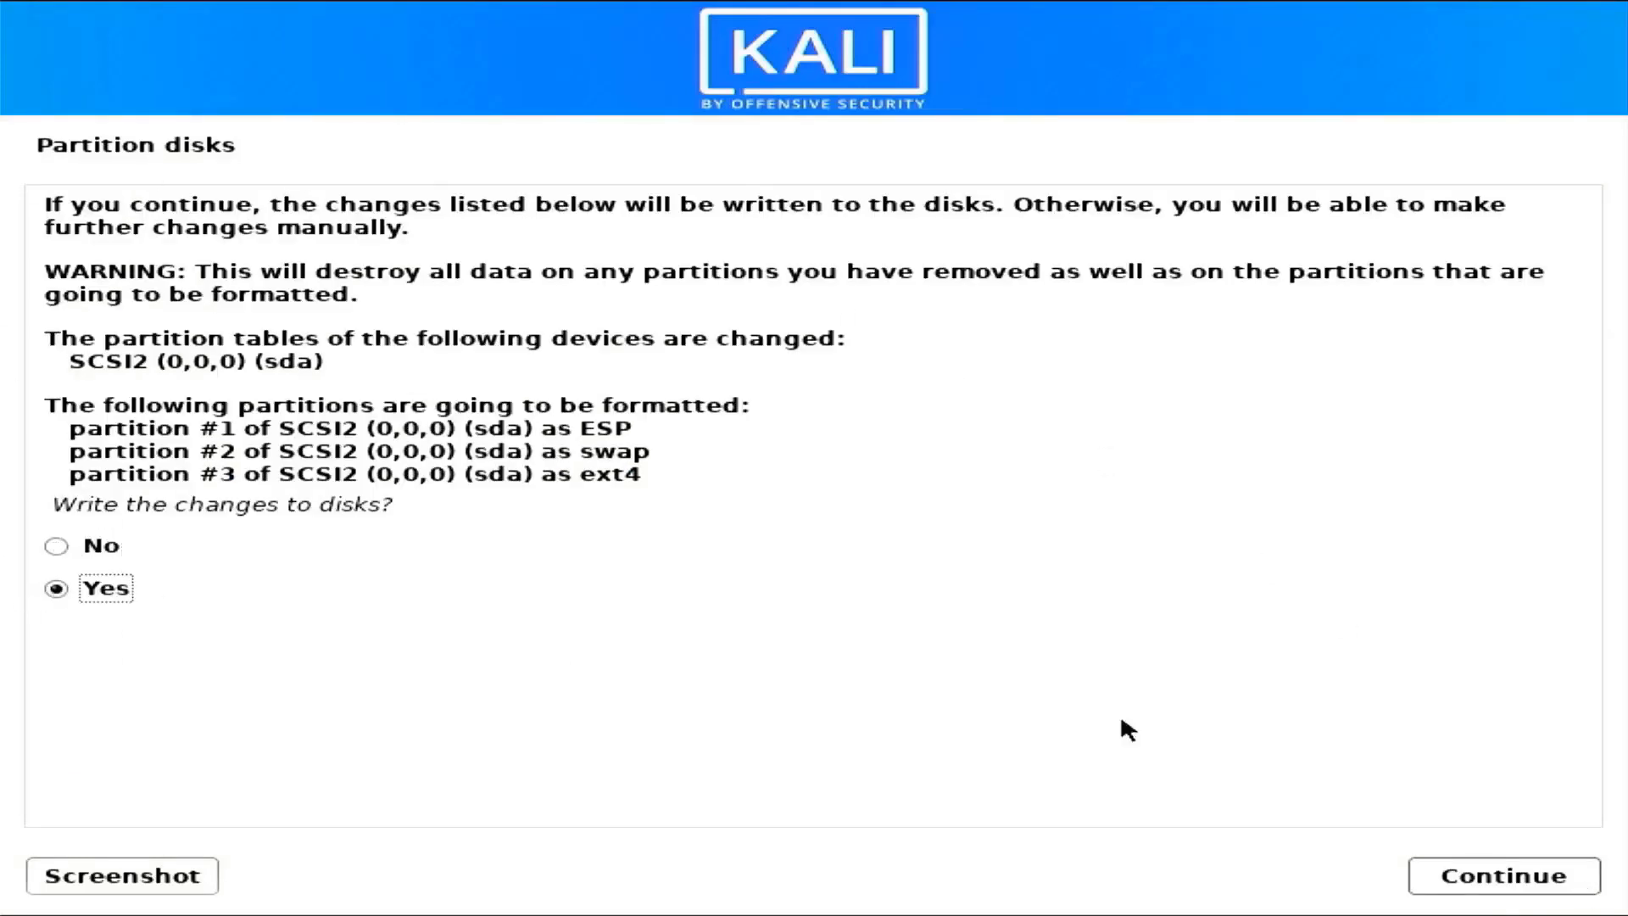
left_click(1594, 886)
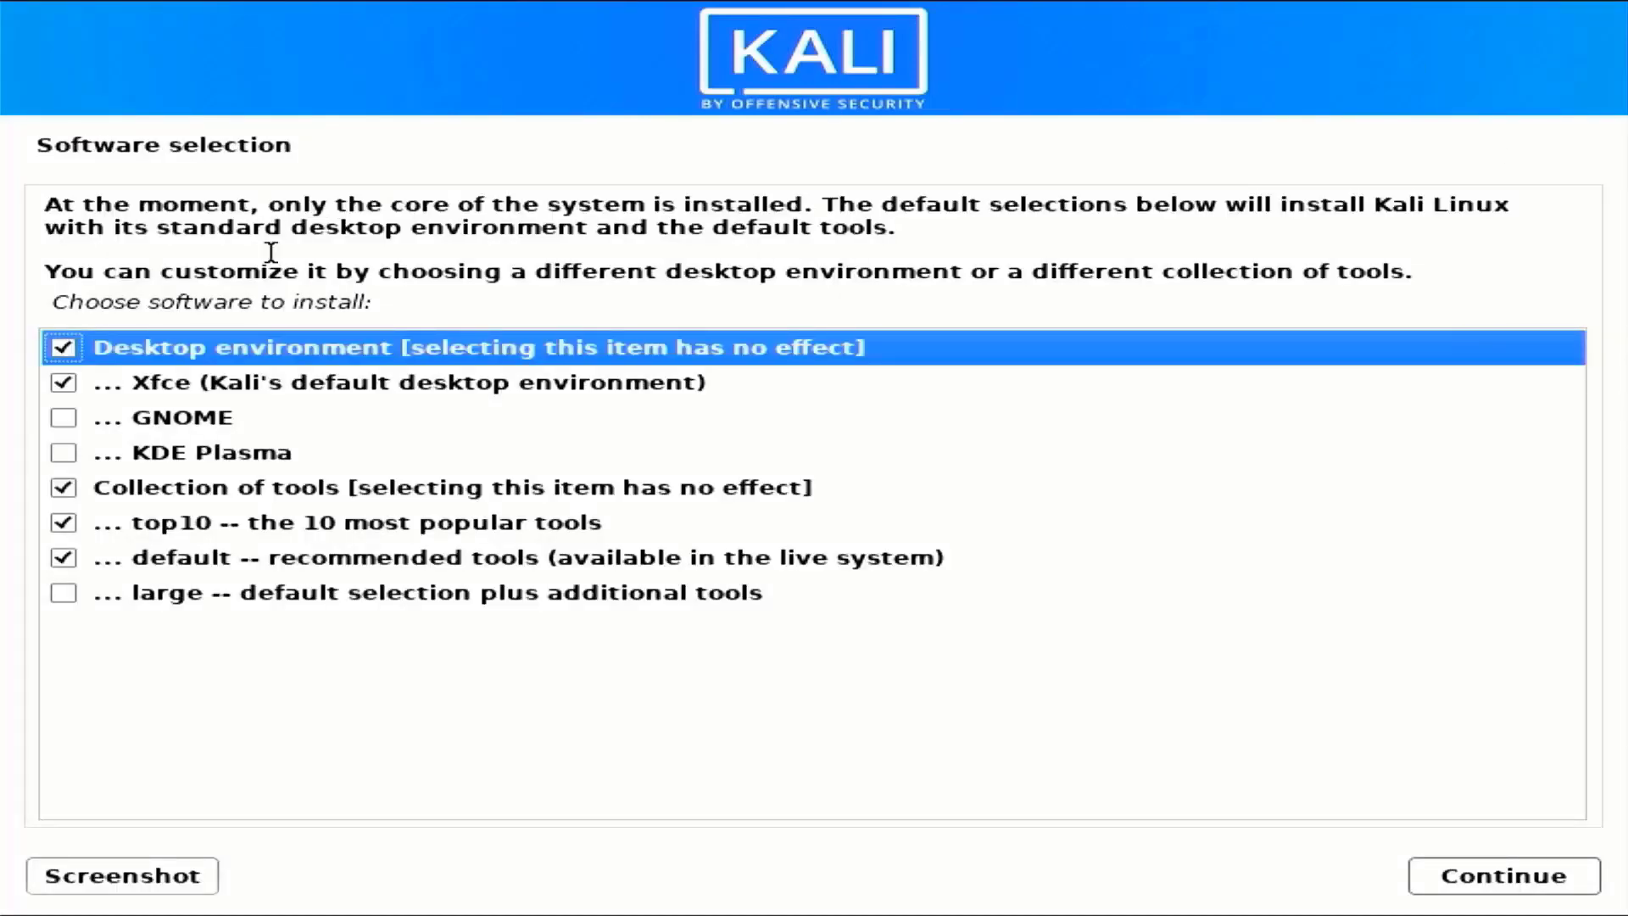
left_click(63, 417)
left_click(63, 452)
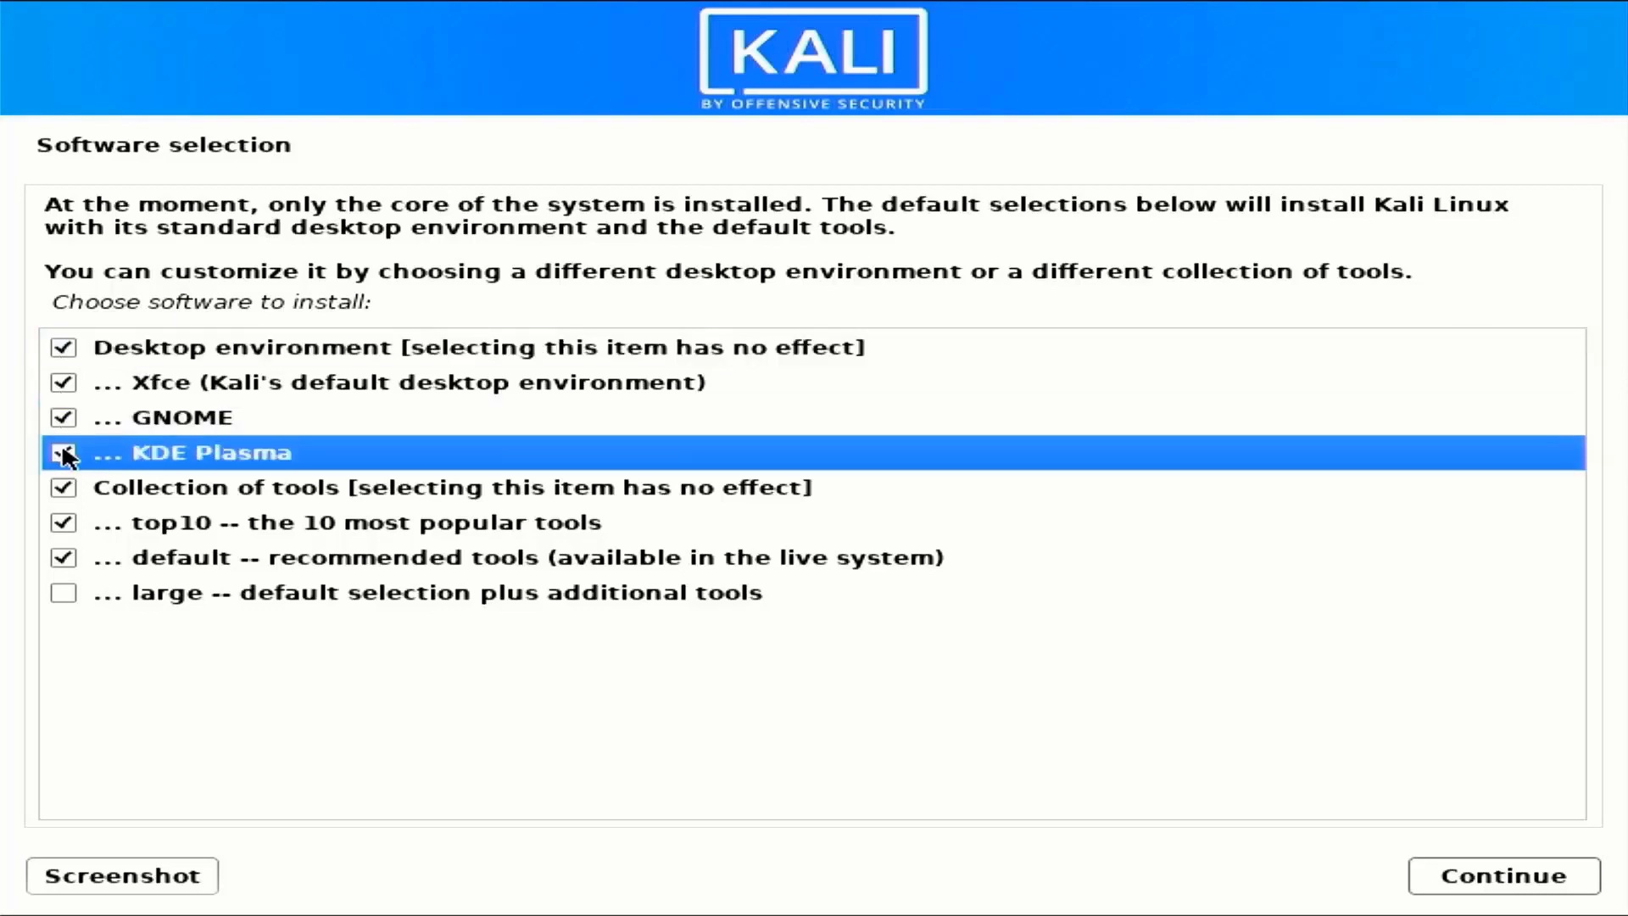
left_click(68, 417)
Install the Xfce desktop environment with the top10 and default tool collections, and finish the installation.
left_click(420, 388)
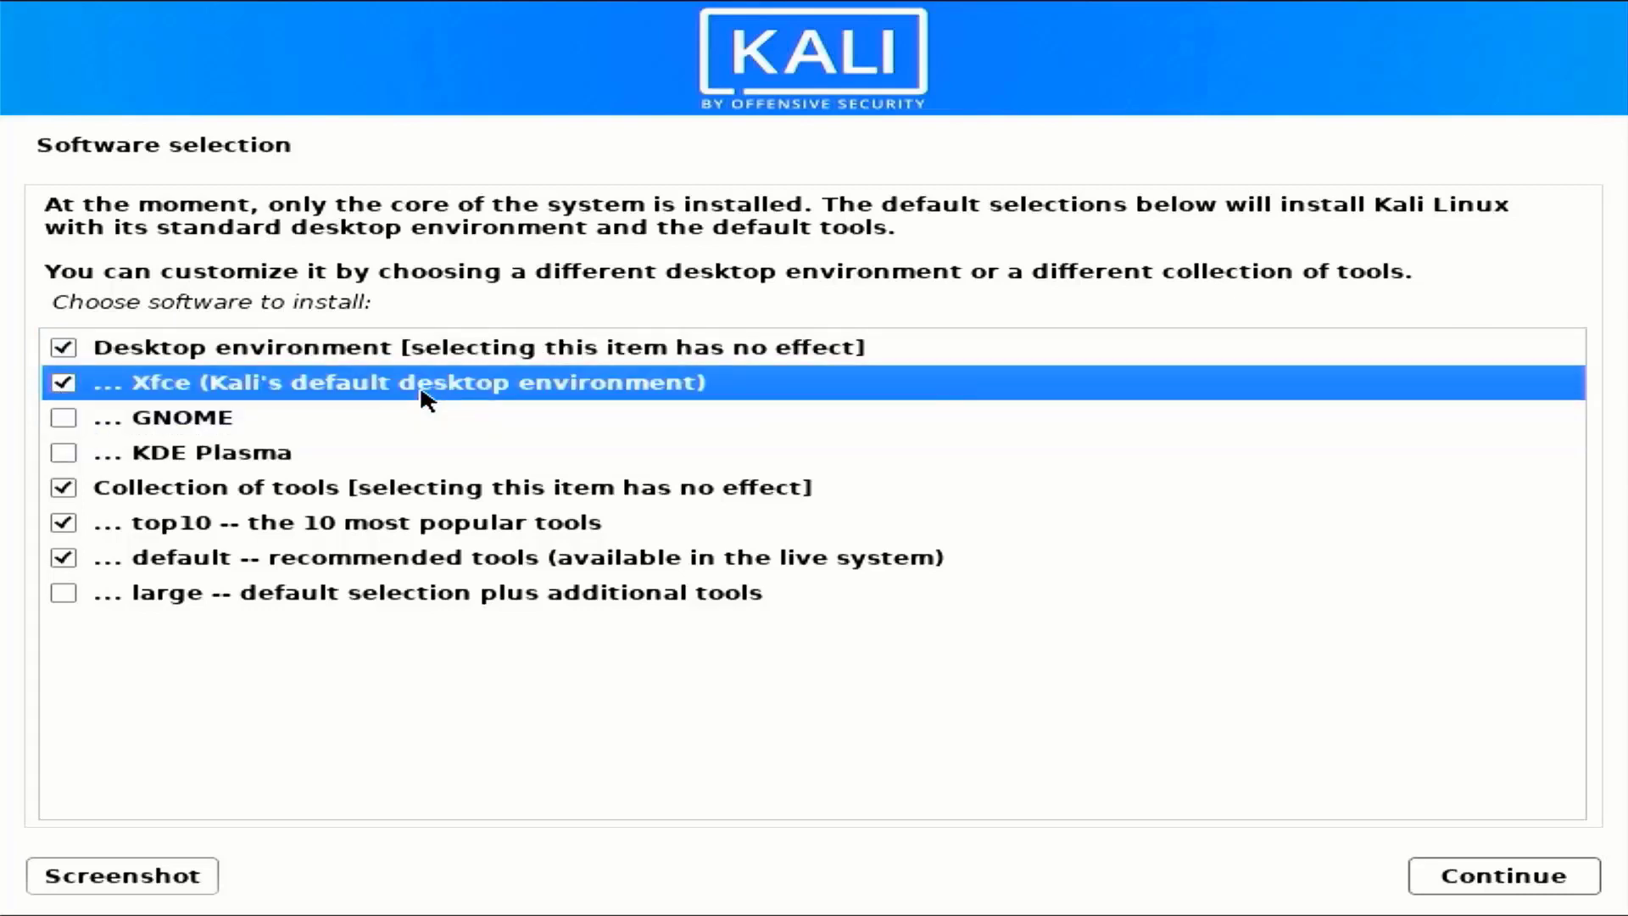
left_click(1441, 885)
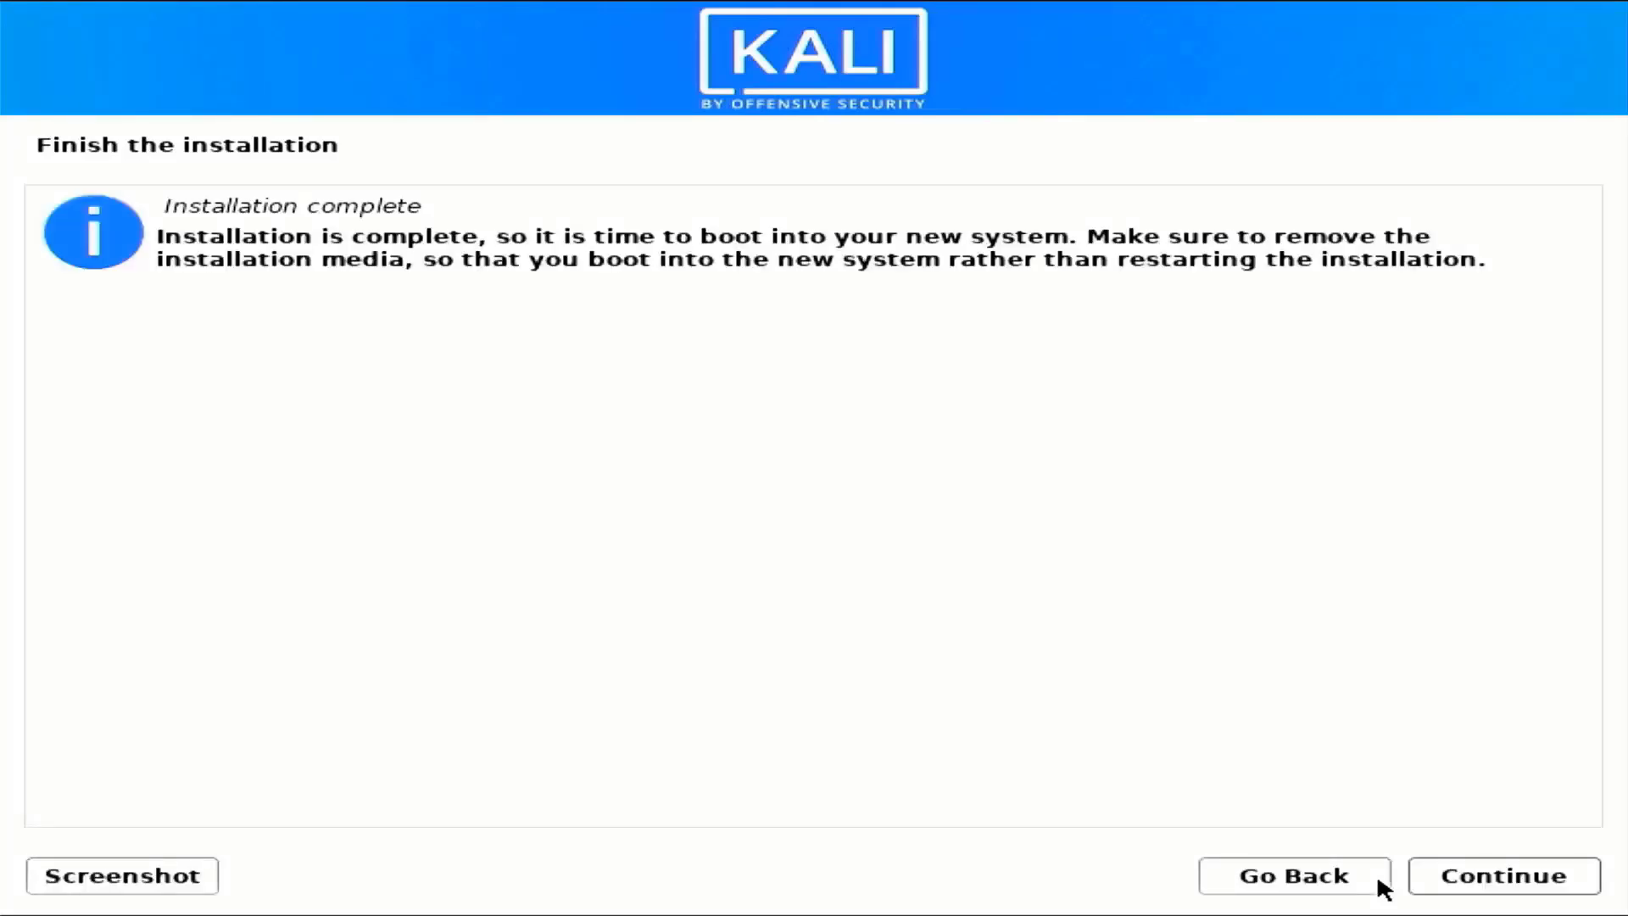
left_click(1501, 883)
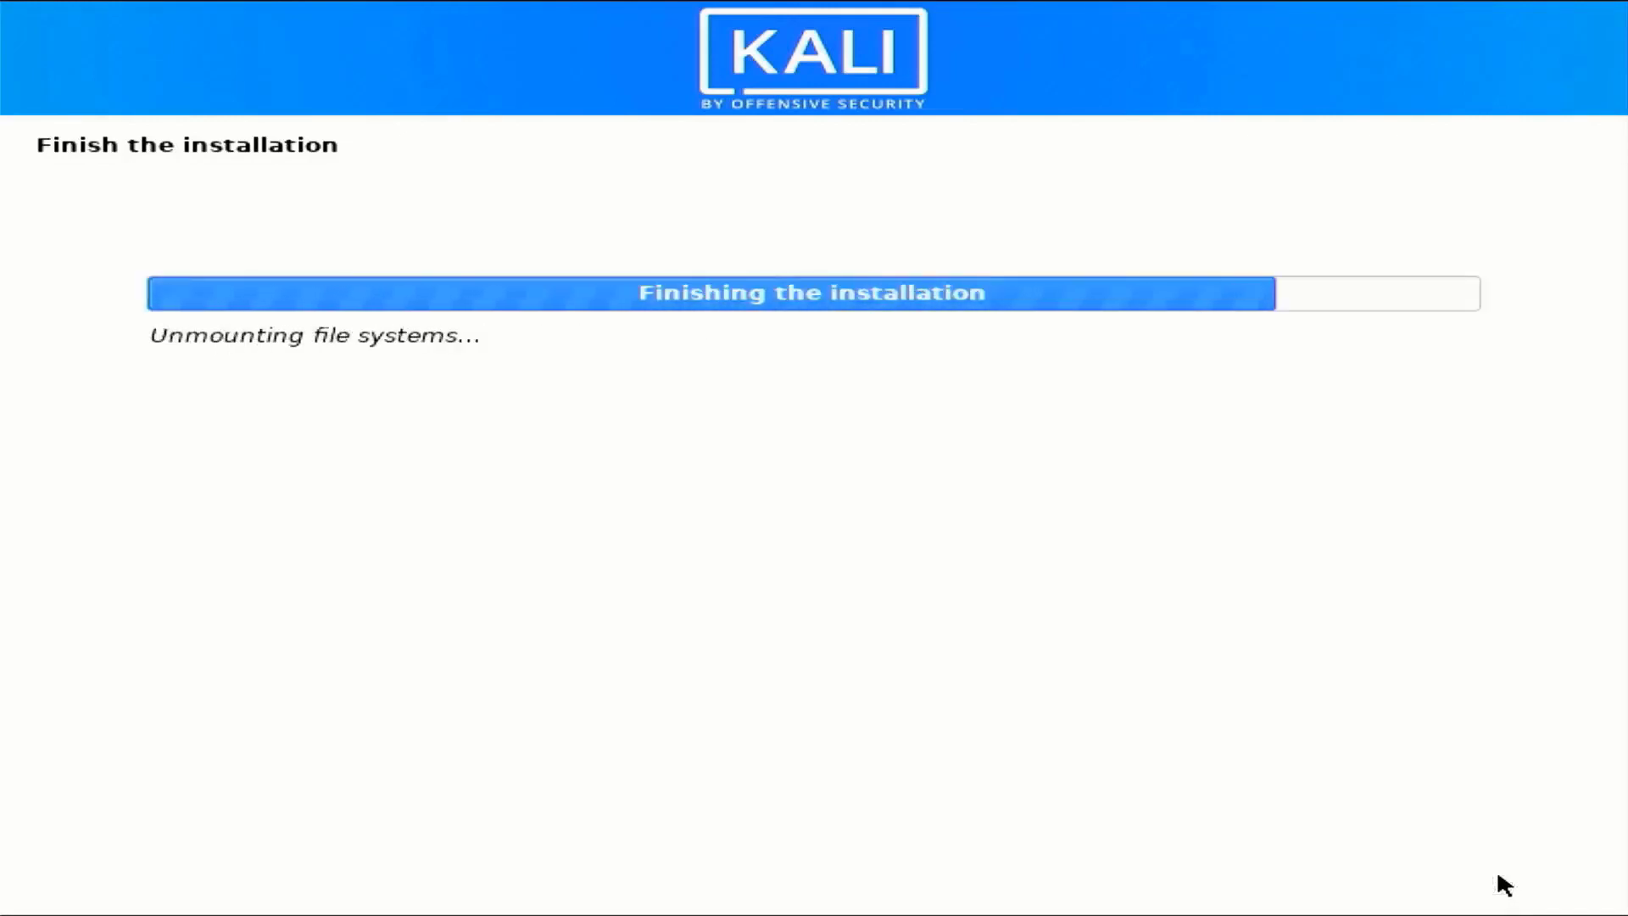